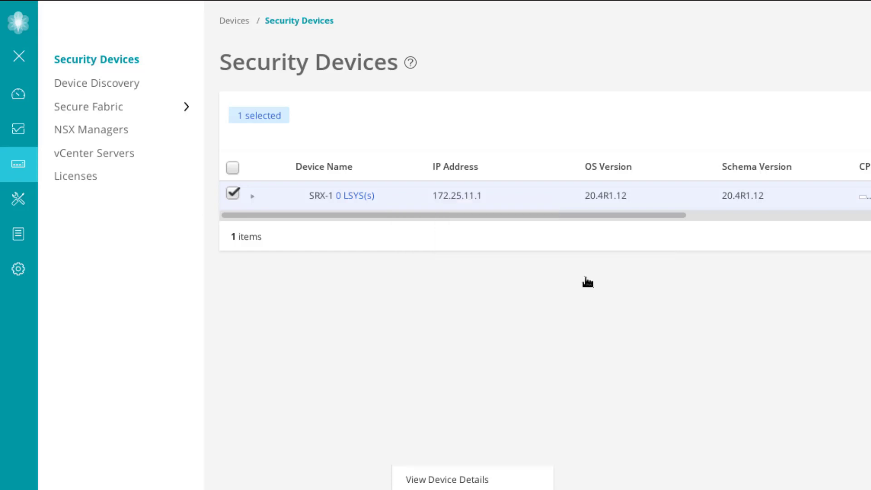
# - Launch an SSH terminal session to SRX-1 at 172.25.11.1
pyautogui.click(589, 280)
# - Log in with the SSH credentials and generate a 2048-bit RSA key pair Juniper-RA-LB
pyautogui.click(275, 312)
pyautogui.write('lab')
pyautogui.press('Tab')
pyautogui.write('******')
pyautogui.press('Return')
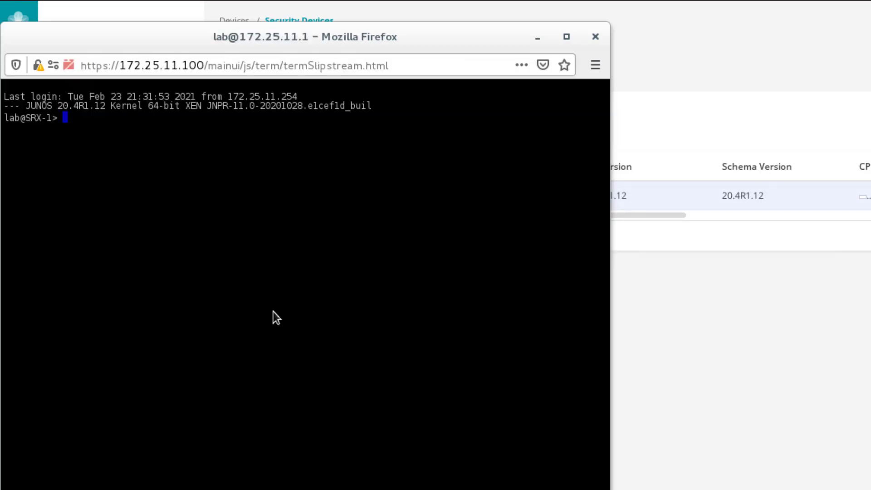
pyautogui.write('request security pki generate-key-pair size 2')
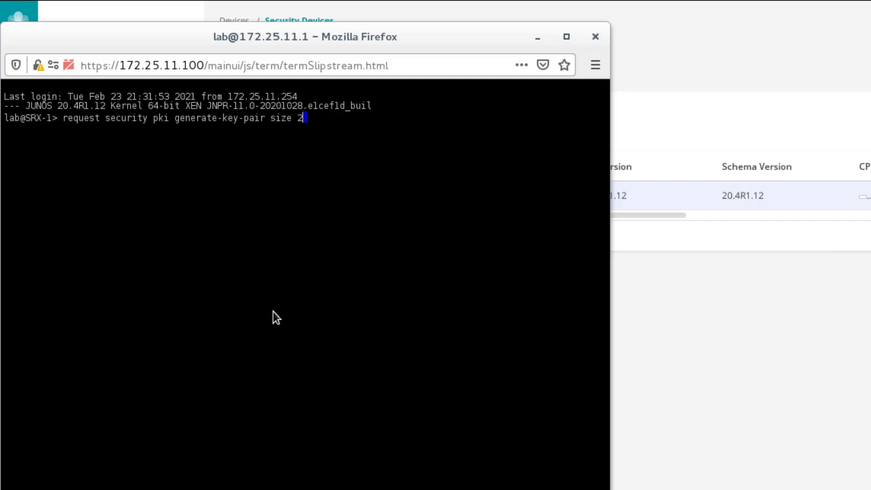
pyautogui.write('048 type rsa certificate-id ')
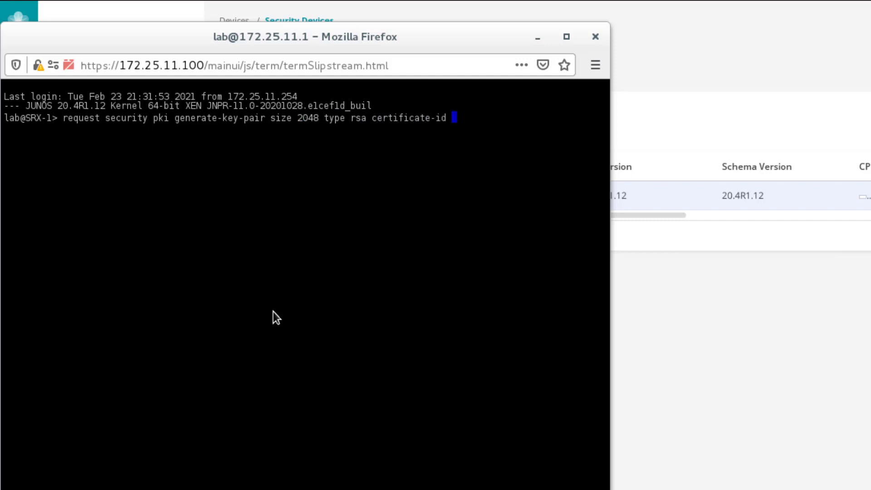
pyautogui.write('Juniper-RA-LB')
pyautogui.press('Return')
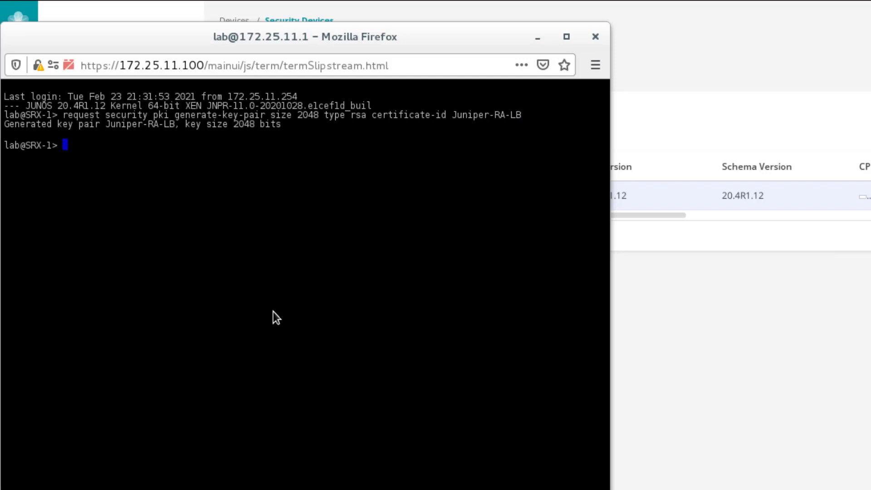
# - Generate self-signed certificate Juniper-RA-LB, subject DC=Juniper,CN=edu, domain edu.juniper.net, IP 10.111.111.1
pyautogui.write('request security pki local-certificate generate-self-signed certificate-id ')
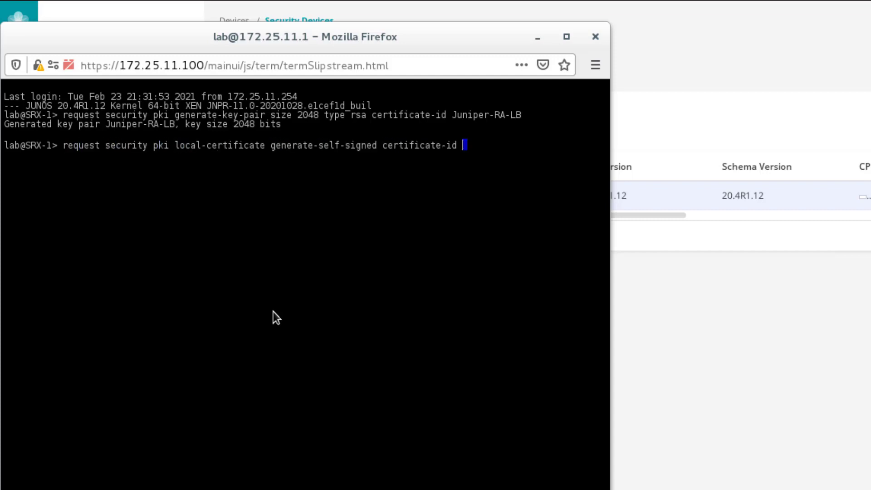
pyautogui.write('Juniper-RA-LB ')
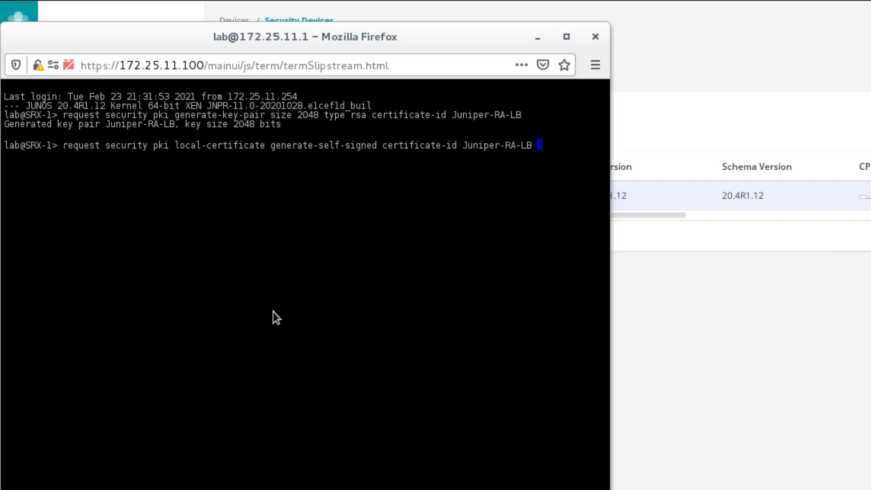
pyautogui.write('subject "DC=Juniper')
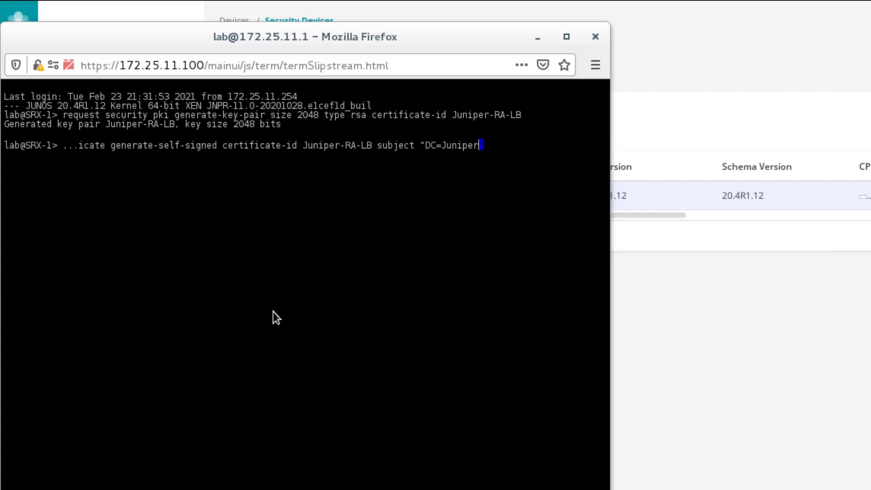
pyautogui.write(',CN=edu" domain-name edu.')
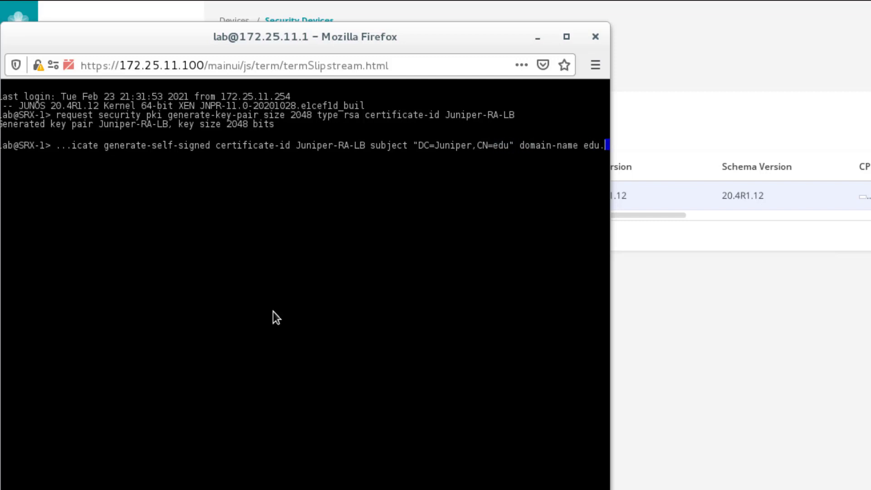
pyautogui.write('juniper.net ip-address ')
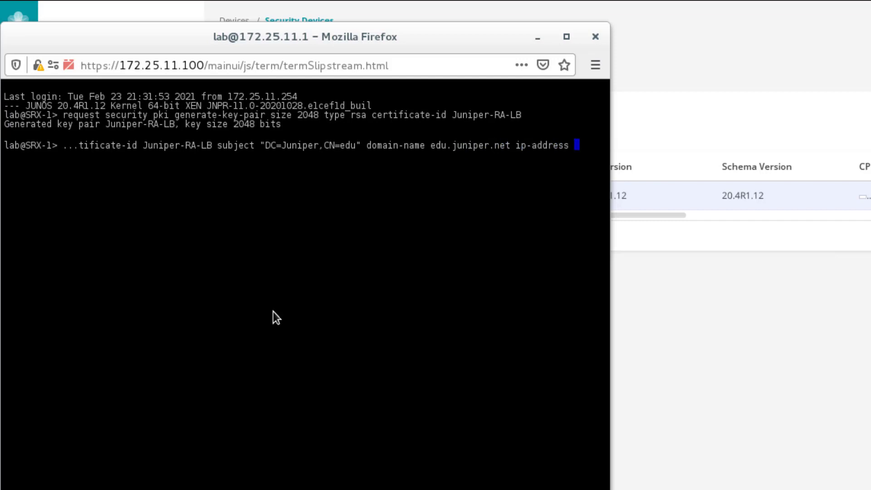
pyautogui.write('10.111.111')
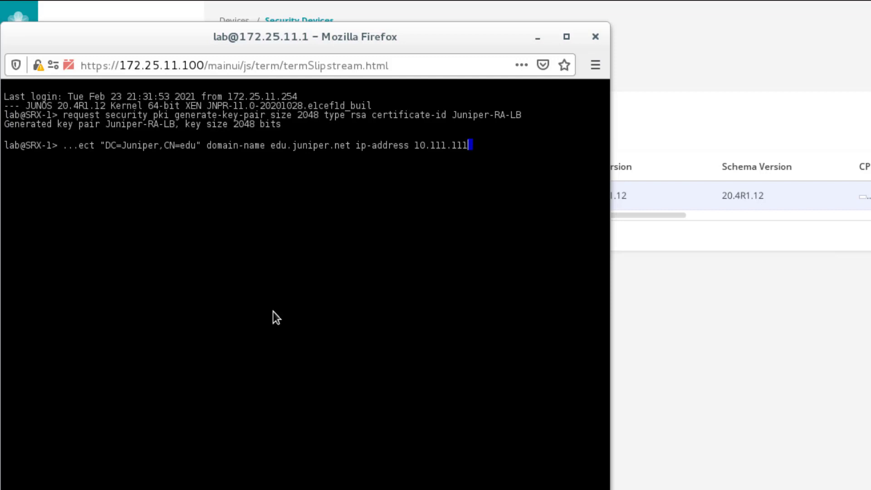
pyautogui.write('.1')
pyautogui.press('Return')
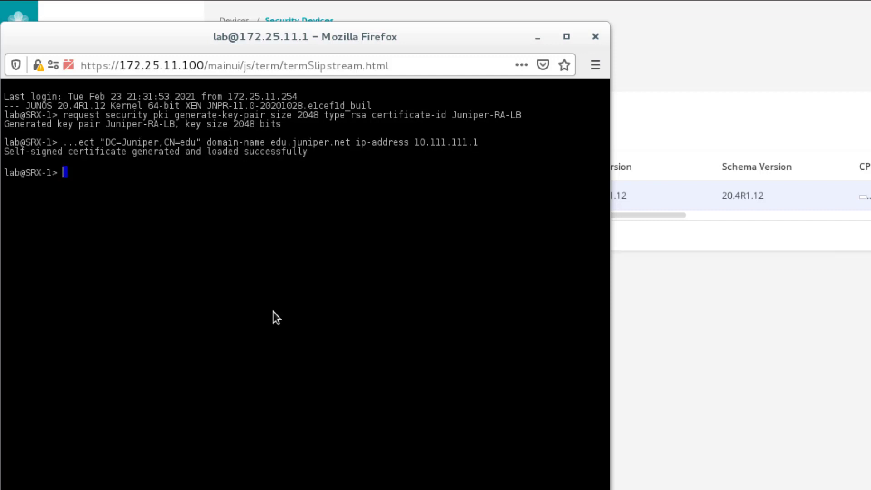
# - In SRX-1's Modify Configuration, enable HTTPS under System Services
pyautogui.click(593, 36)
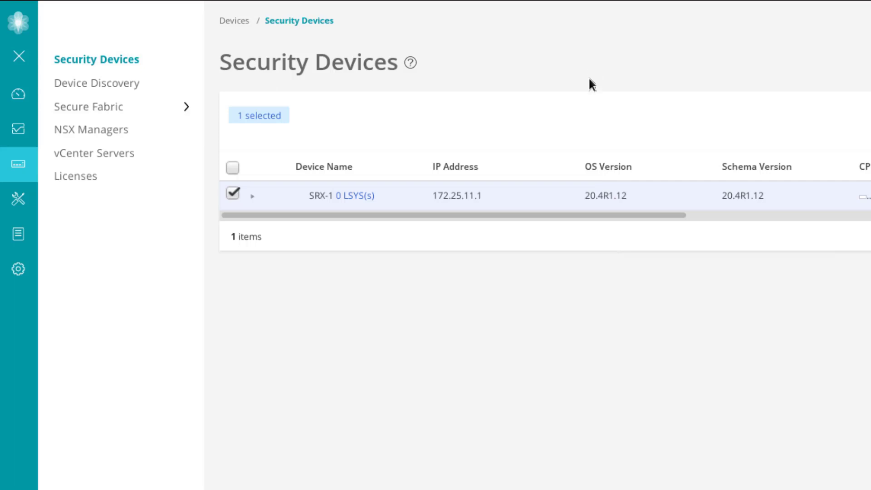
pyautogui.rightClick(399, 202)
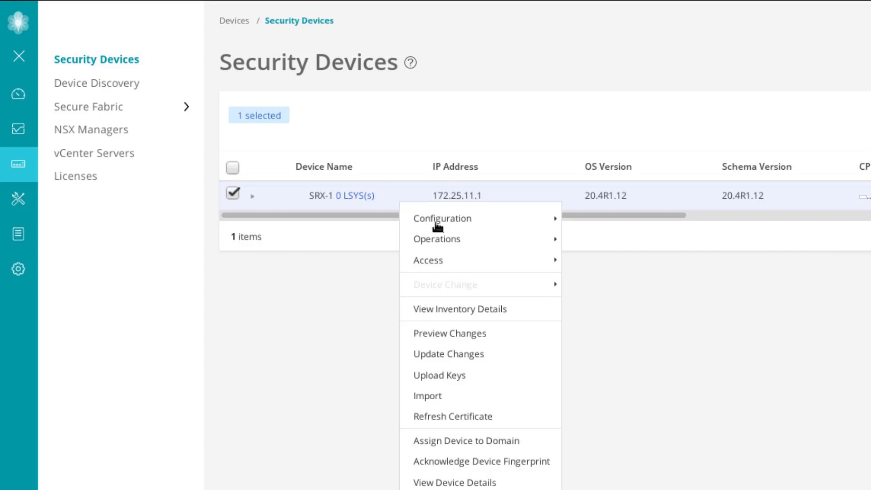
pyautogui.moveTo(453, 225)
pyautogui.click(594, 222)
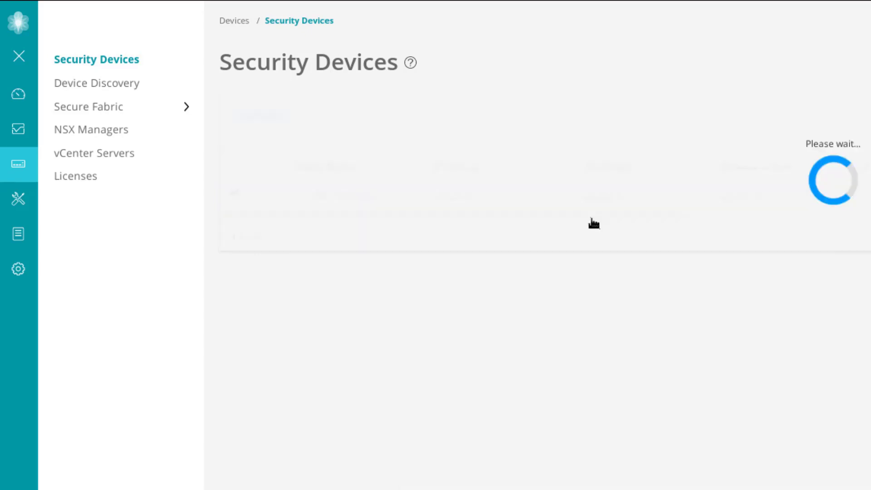
pyautogui.scroll(-8, 814, 336)
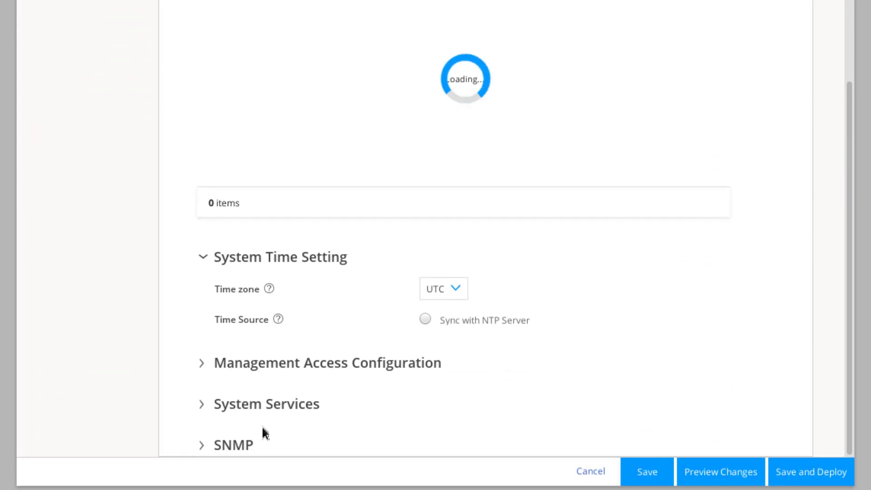
pyautogui.click(203, 407)
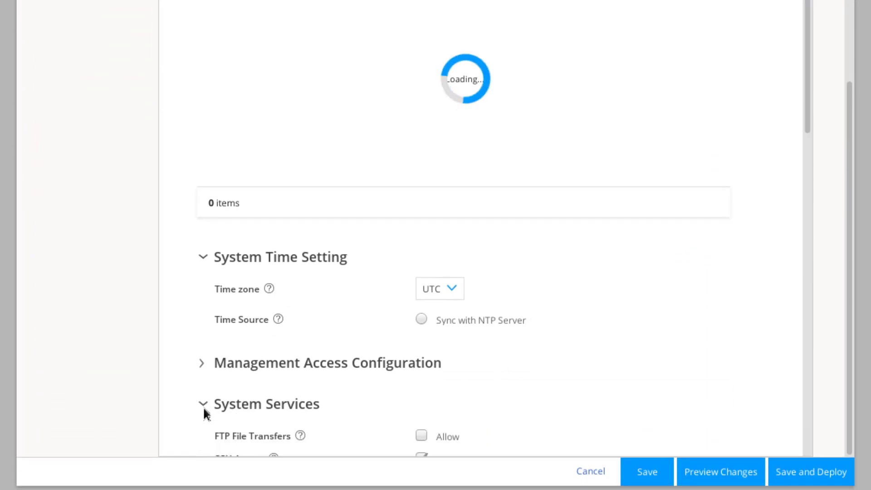
pyautogui.scroll(-5, 788, 308)
pyautogui.scroll(-3, 789, 306)
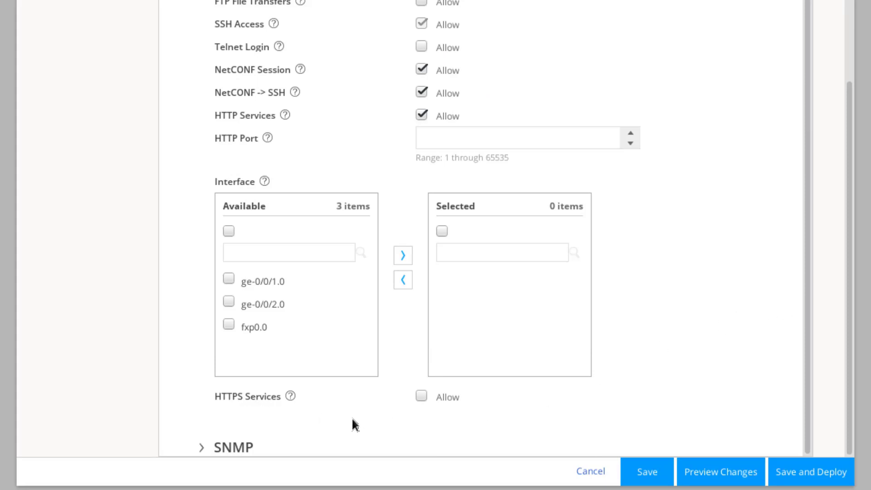
pyautogui.click(422, 397)
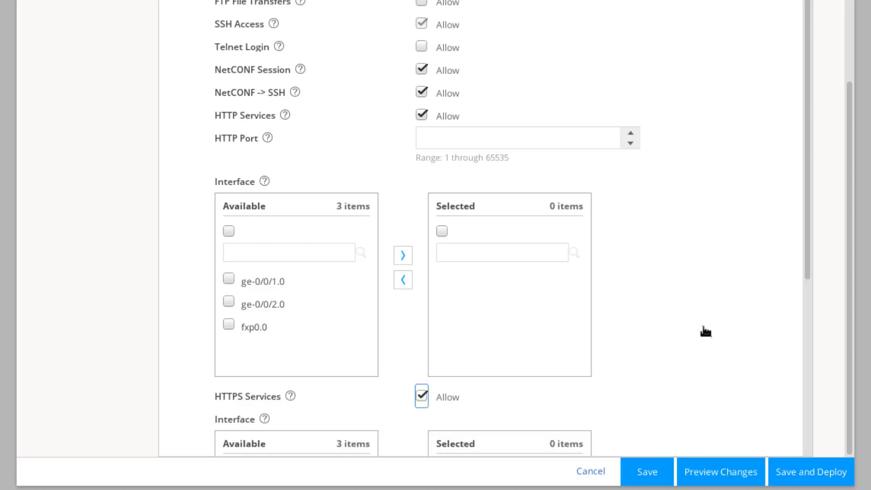
# - Set the HTTPS certificate to PKI Local Certificate Juniper-RA-LB
pyautogui.scroll(-3, 710, 330)
pyautogui.scroll(-2, 710, 325)
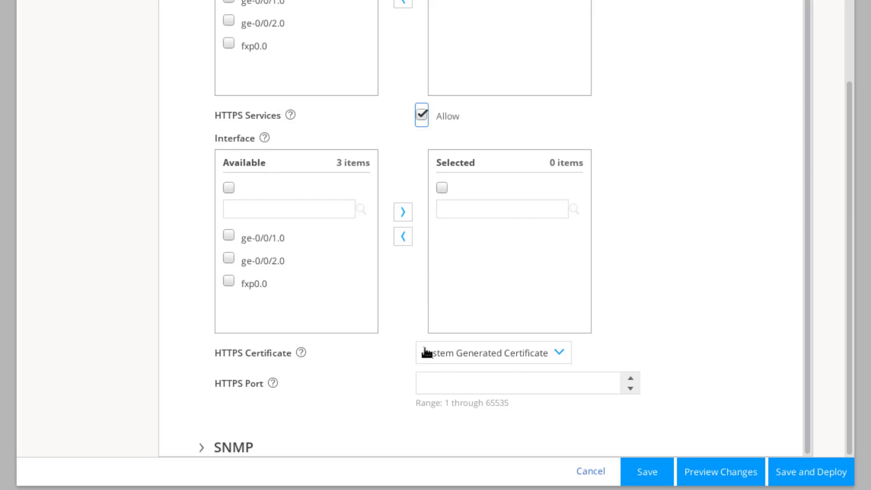
pyautogui.click(530, 357)
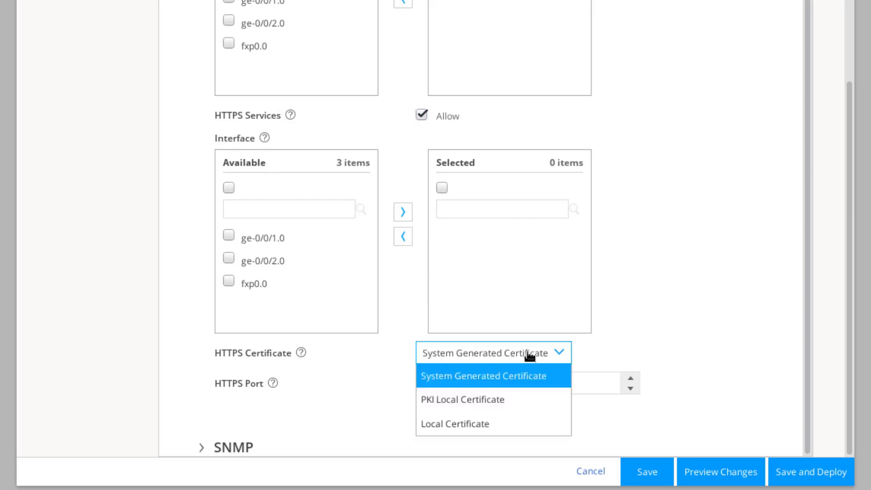
pyautogui.click(500, 403)
pyautogui.click(472, 384)
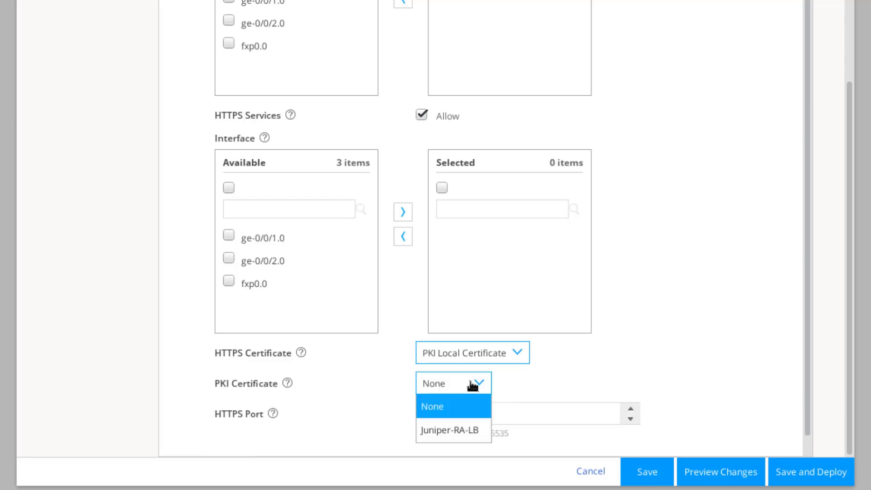
pyautogui.click(462, 431)
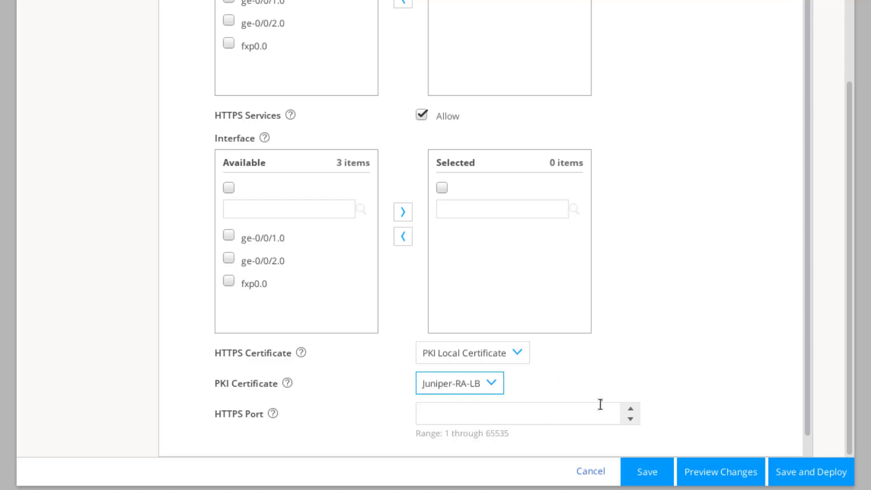
pyautogui.scroll(-1, 600, 395)
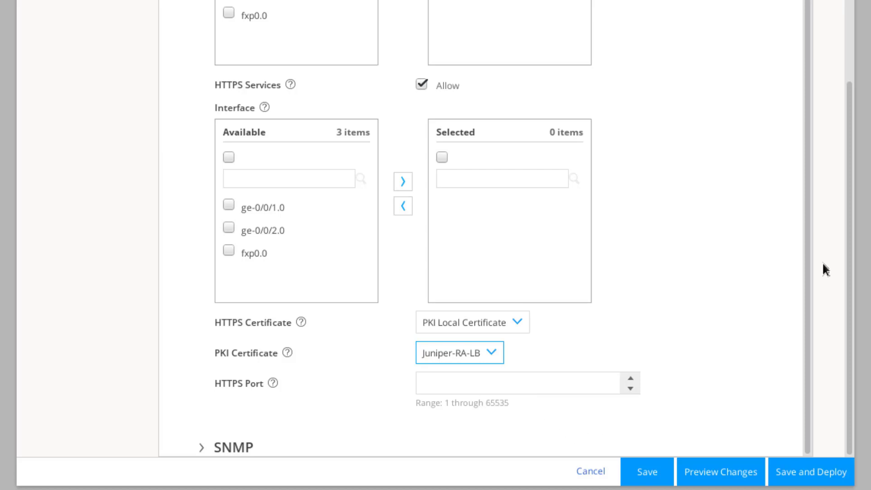
pyautogui.scroll(10, 824, 264)
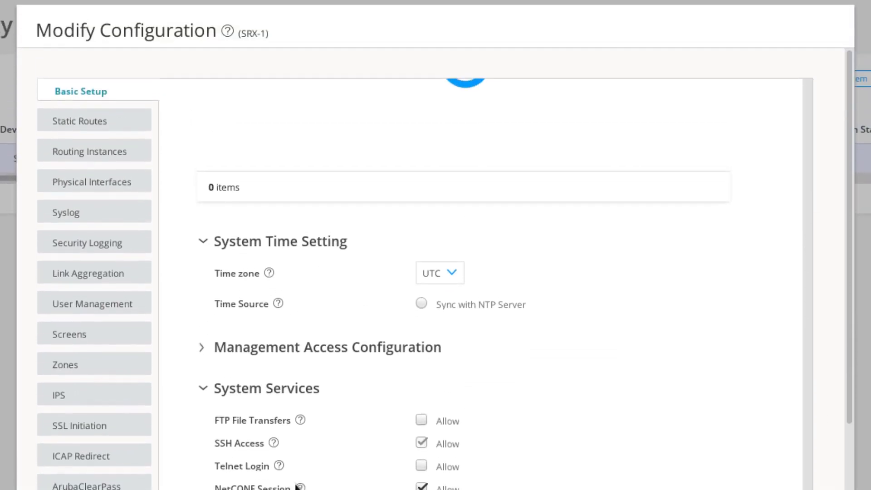
# - Edit the untrust zone and add https to its allowed system services
pyautogui.click(84, 376)
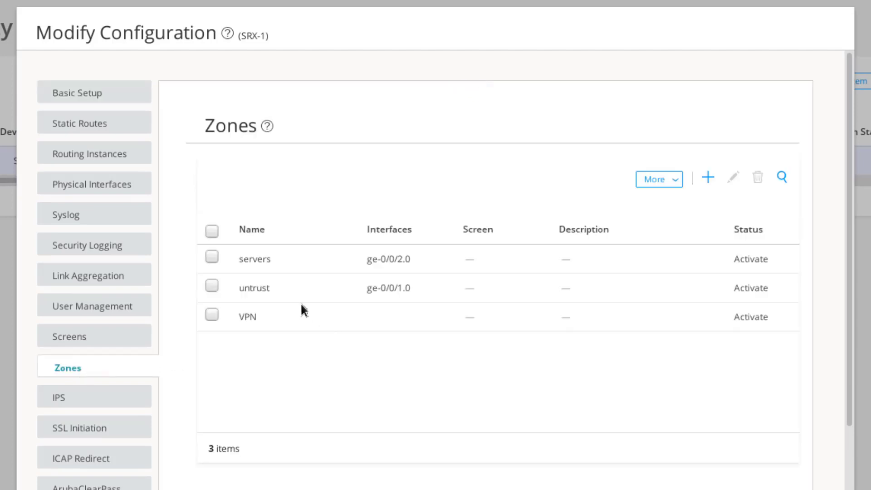
pyautogui.click(321, 293)
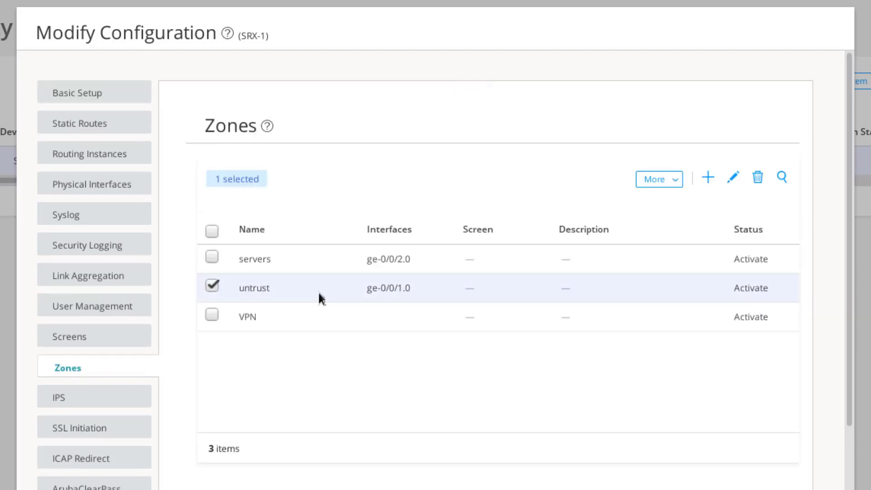
pyautogui.click(736, 179)
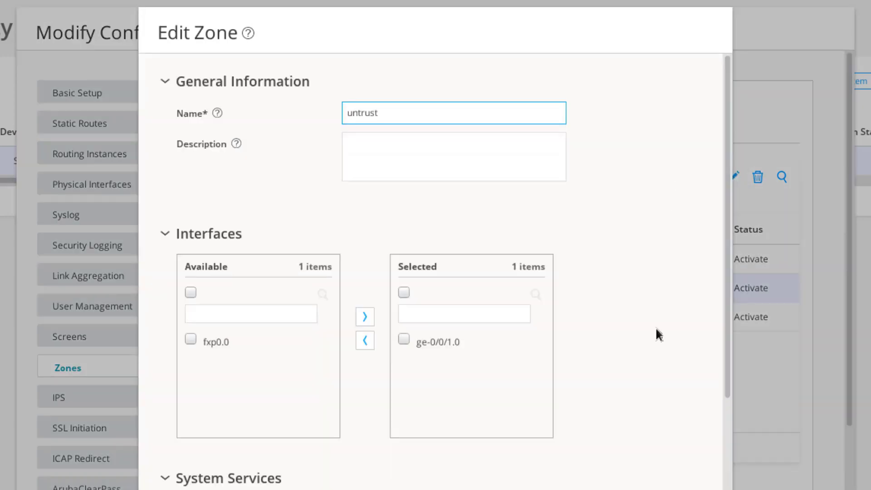
pyautogui.scroll(-8, 630, 404)
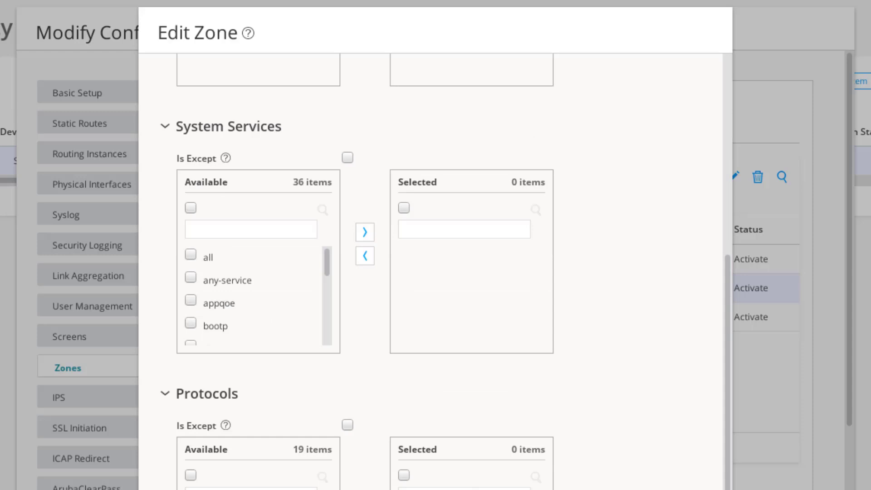
pyautogui.scroll(-1, 292, 486)
pyautogui.scroll(2, 241, 325)
pyautogui.click(218, 287)
pyautogui.write('https')
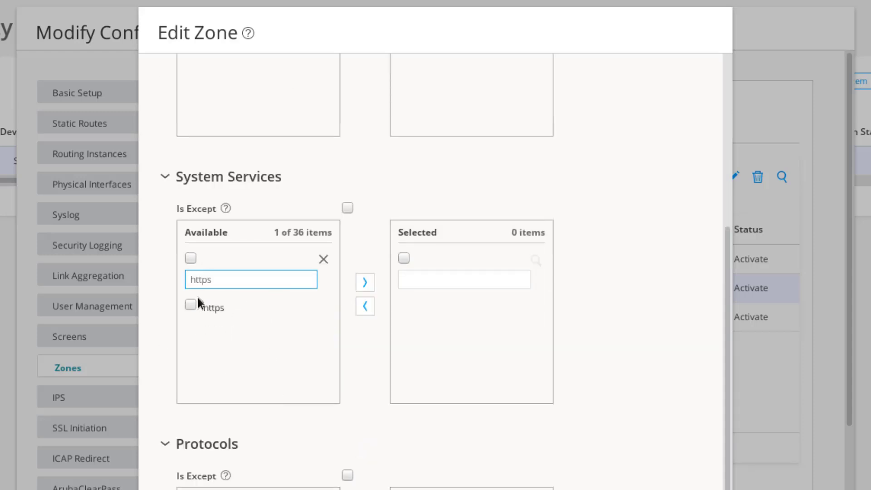
pyautogui.click(191, 305)
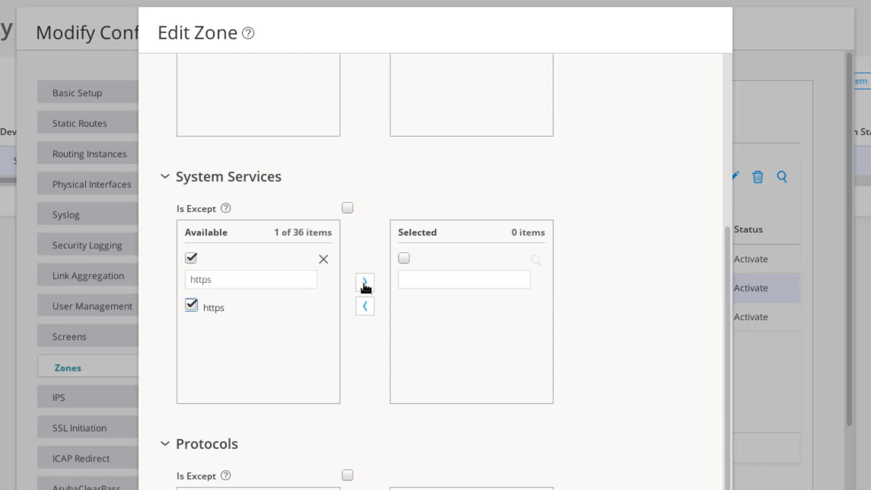
pyautogui.click(365, 283)
# - Add tcp-encap and ike to the untrust zone's allowed system services
pyautogui.doubleClick(241, 280)
pyautogui.write('tcp')
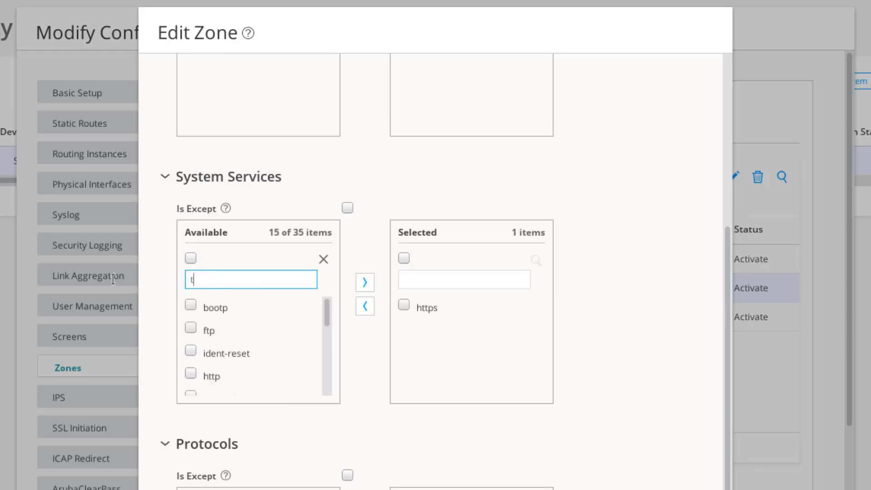
pyautogui.click(192, 304)
pyautogui.click(365, 282)
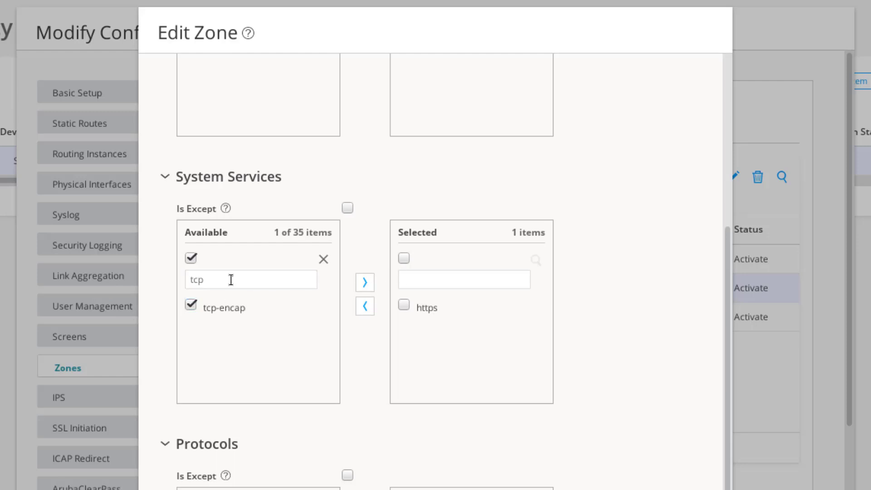
pyautogui.click(223, 279)
pyautogui.hotkey('ctrl', 'a')
pyautogui.write('ike')
pyautogui.click(190, 306)
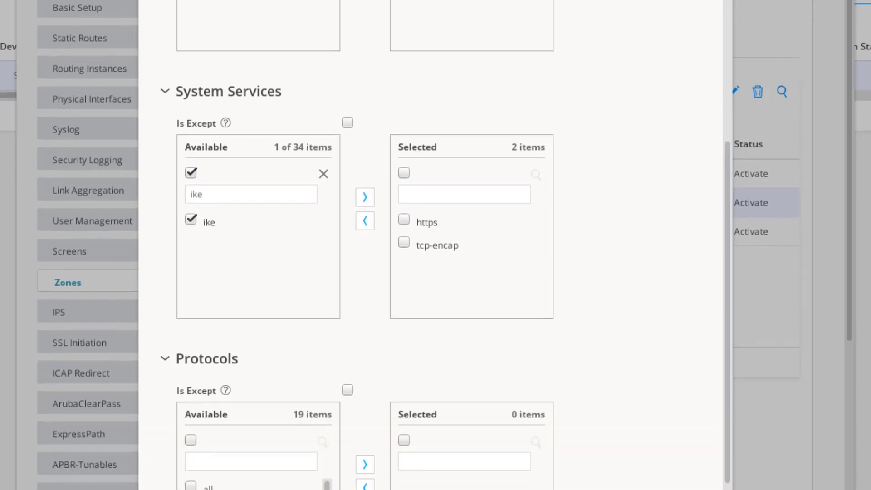
pyautogui.click(365, 210)
# - Confirm the untrust zone edits and review the pending configuration changes
pyautogui.click(708, 463)
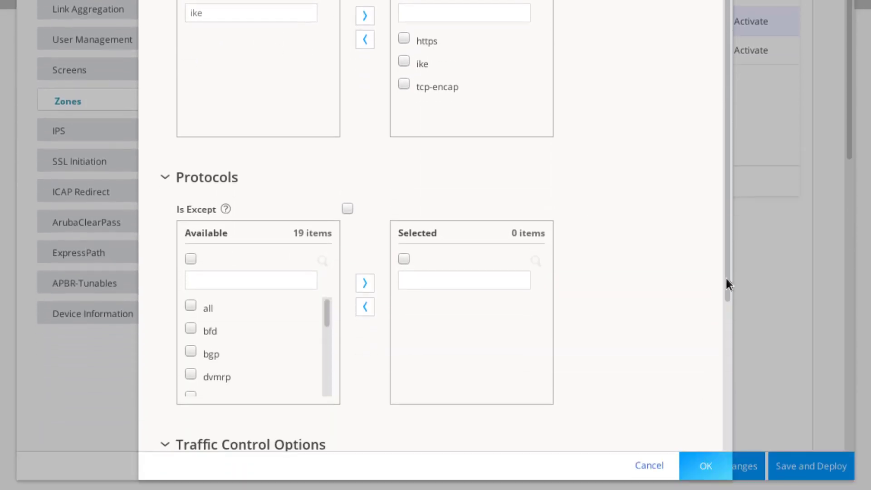
pyautogui.click(729, 467)
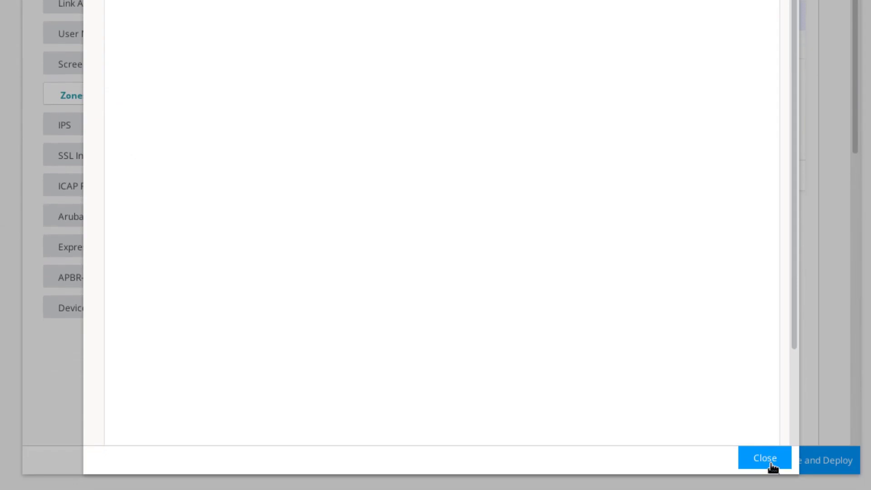
pyautogui.click(772, 467)
# - Save and deploy the SRX-1 configuration with Run now, then dismiss the successful job details
pyautogui.click(811, 462)
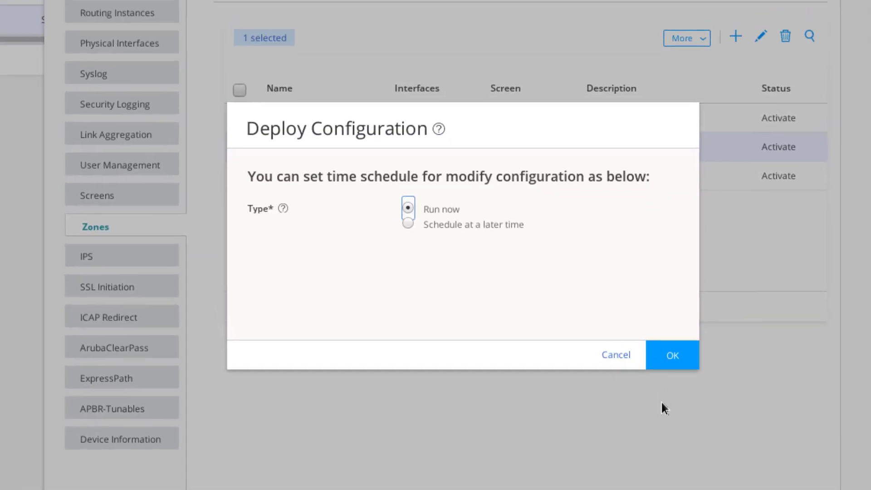
pyautogui.click(676, 353)
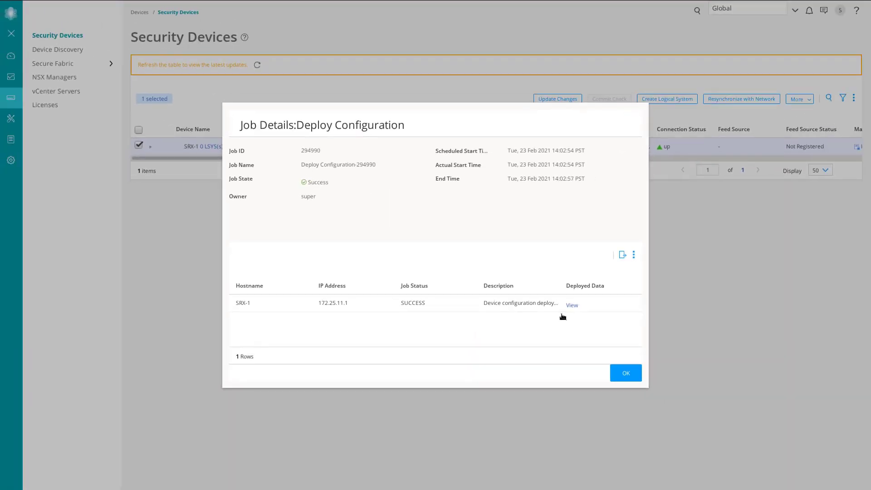
pyautogui.click(624, 371)
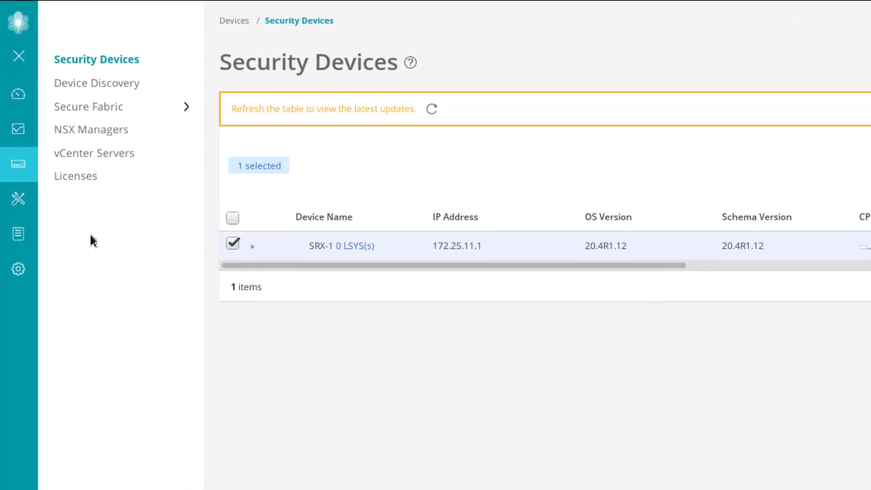
pyautogui.click(20, 202)
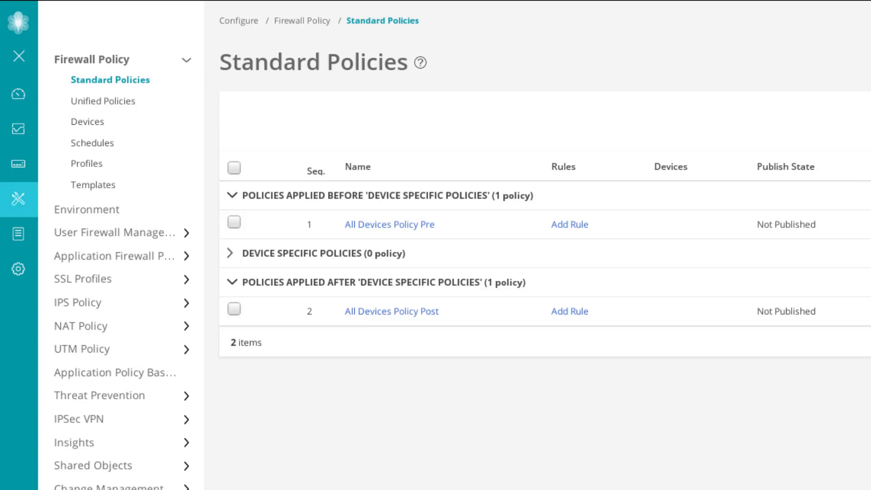
# - Create a standard firewall policy named RA-FW-Pol with device SRX-1 selected
pyautogui.click(728, 115)
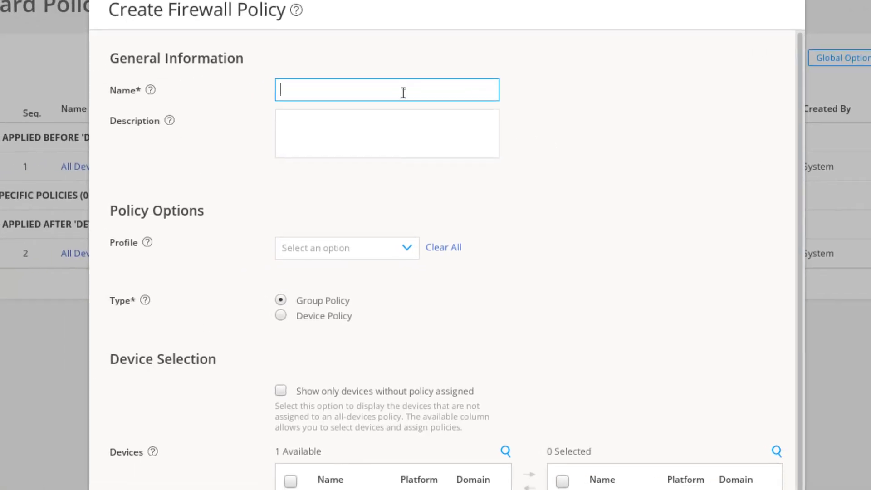
pyautogui.click(400, 94)
pyautogui.write('RA-')
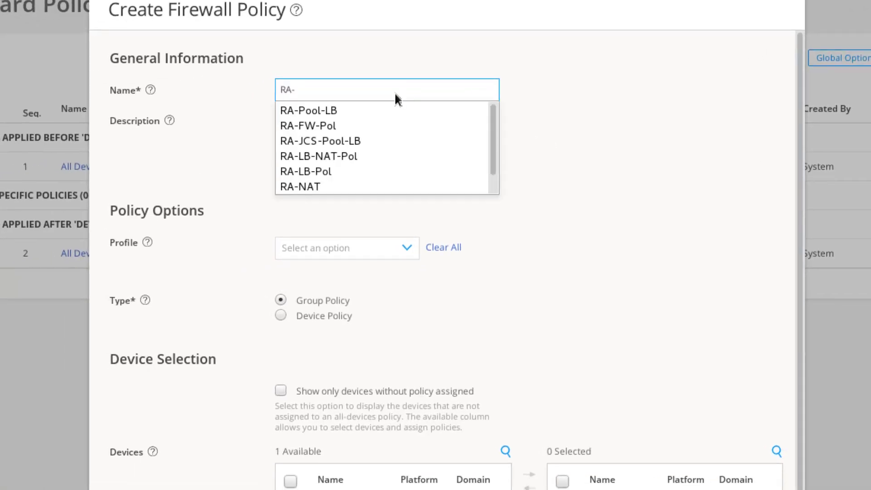
pyautogui.write('FW-Pol')
pyautogui.press('Escape')
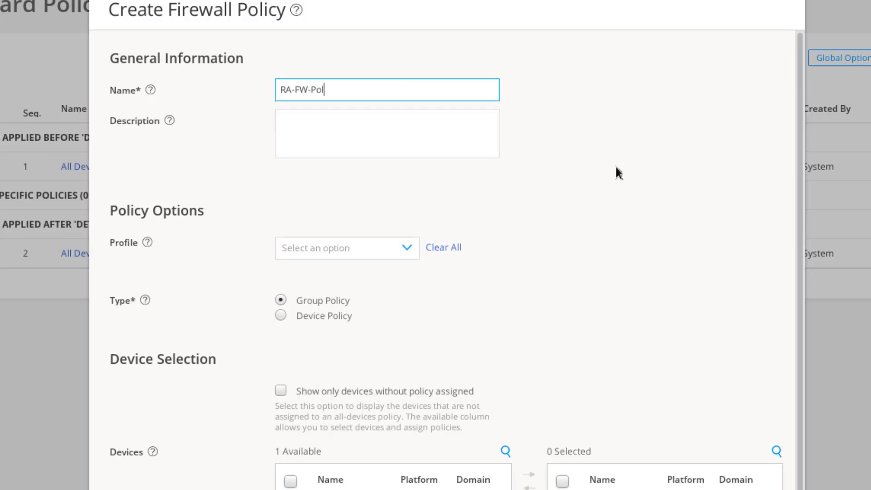
pyautogui.scroll(-5, 340, 436)
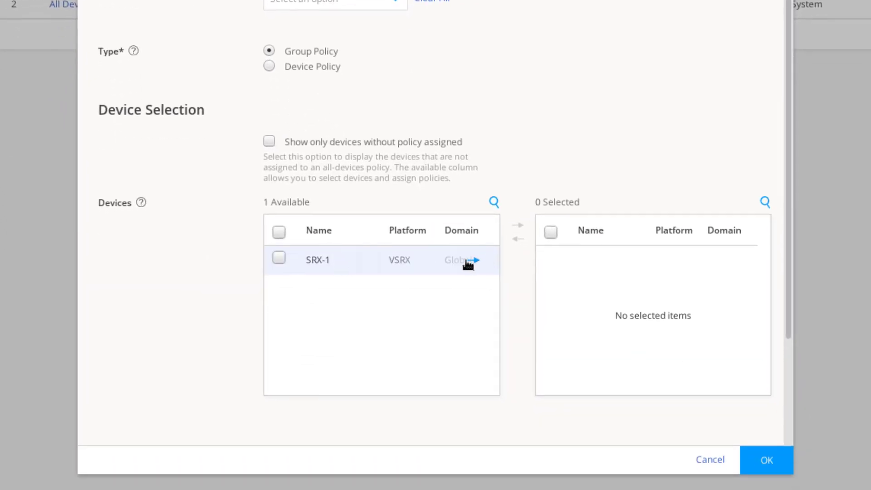
pyautogui.click(474, 262)
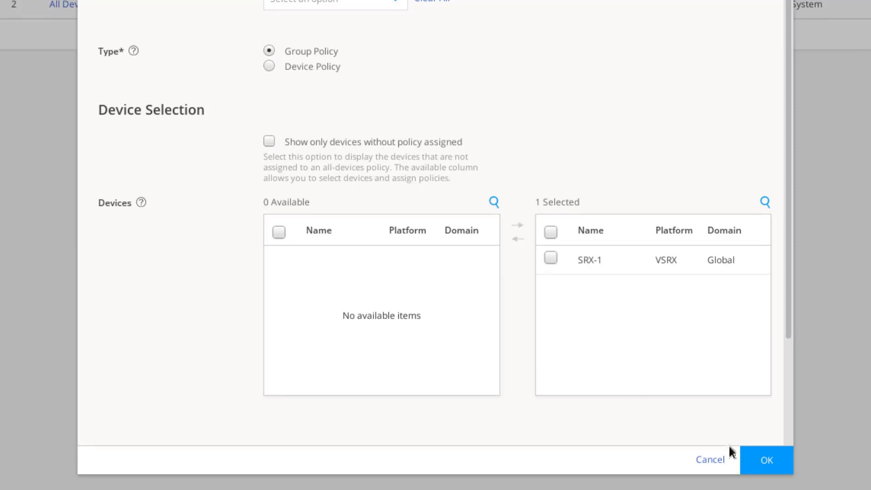
pyautogui.click(766, 460)
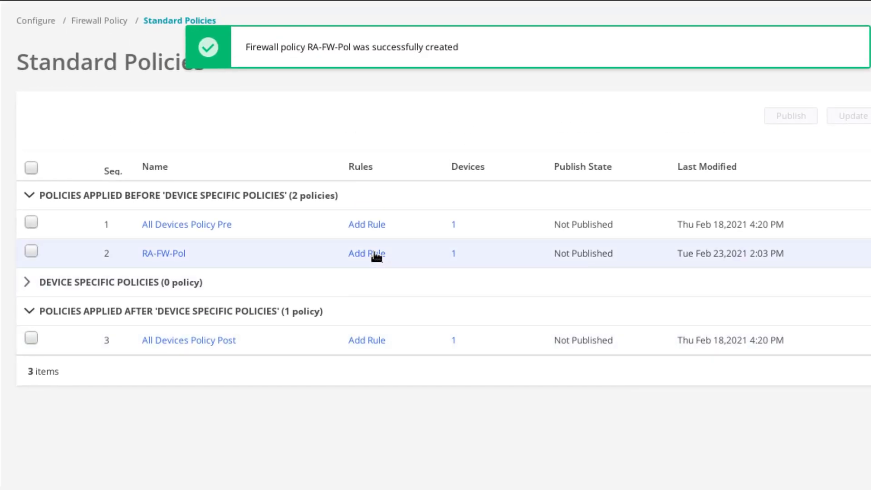
# - Start rule From-Remote-Workers with source zone VPN
pyautogui.click(376, 254)
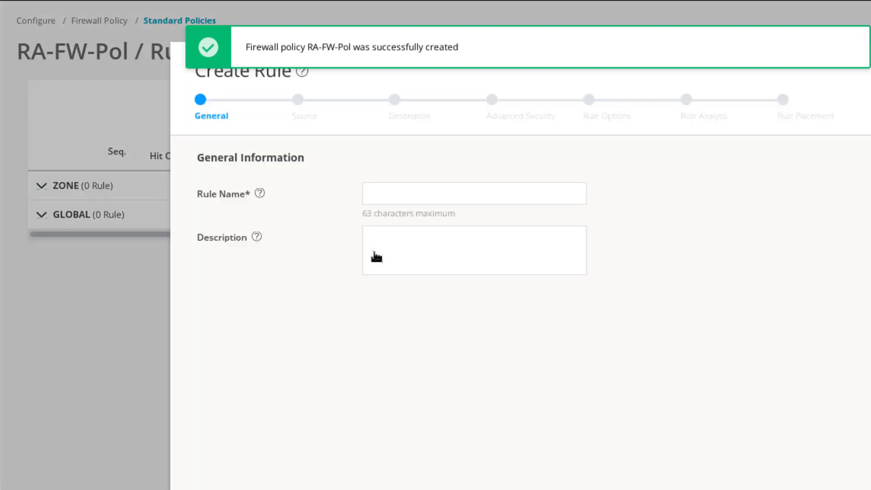
pyautogui.click(375, 194)
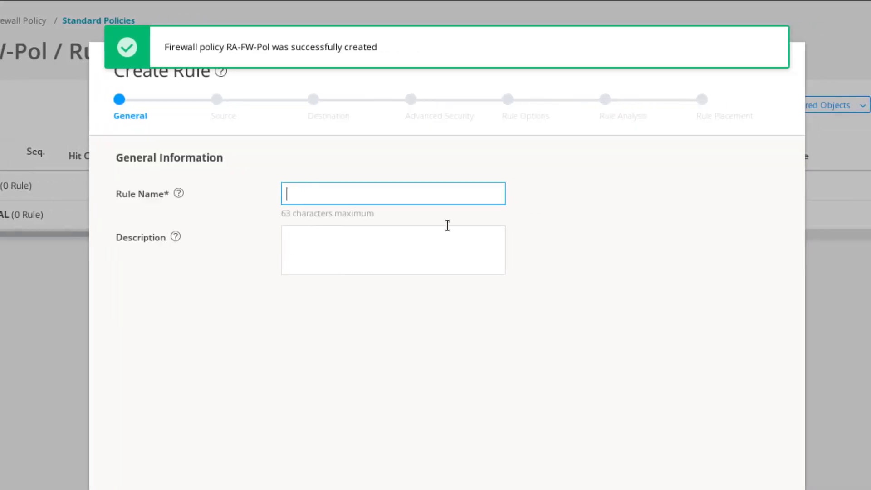
pyautogui.write('From-Remote-Workers')
pyautogui.click(477, 488)
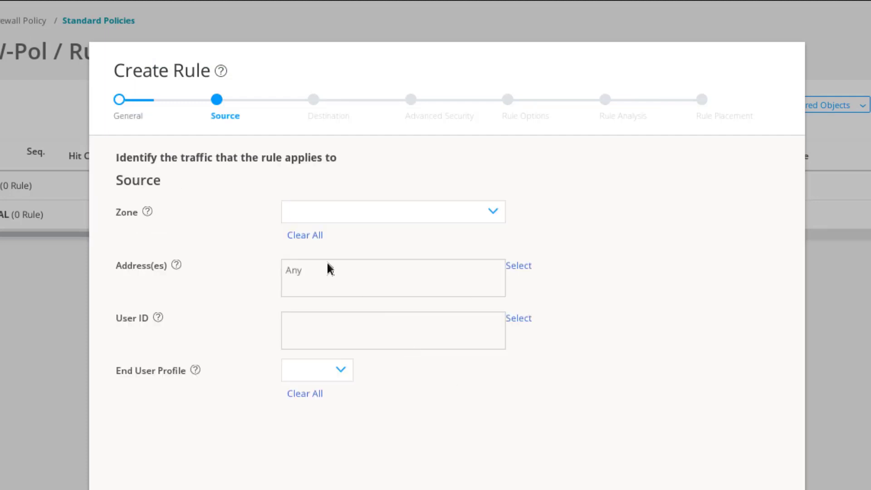
pyautogui.click(327, 212)
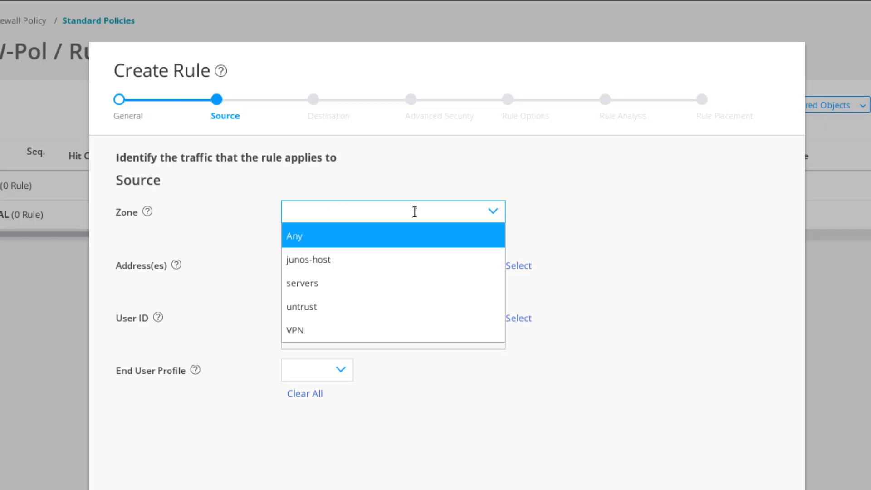
pyautogui.click(321, 331)
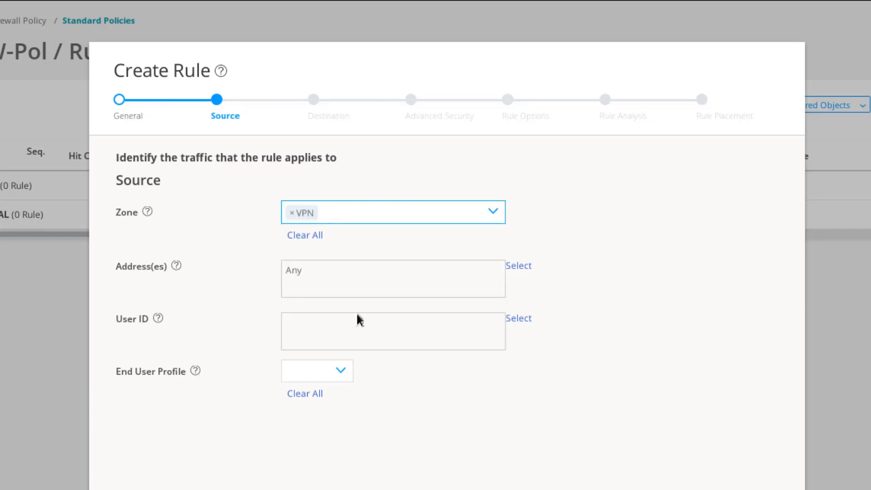
pyautogui.click(330, 114)
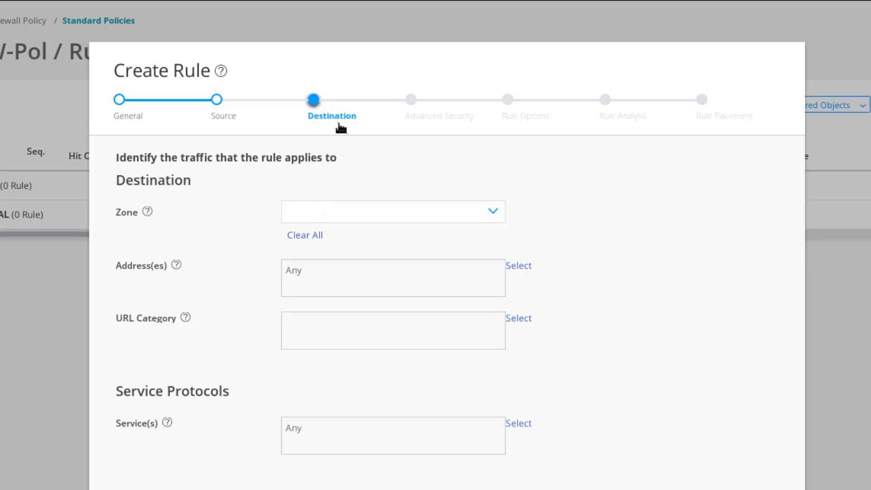
# - Set the rule's destination to zone servers with specific address Server-123
pyautogui.click(385, 210)
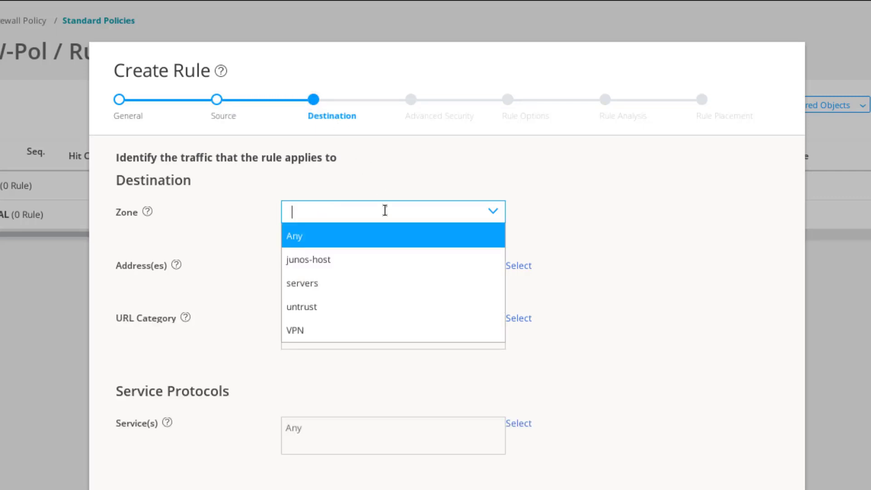
pyautogui.click(334, 291)
pyautogui.click(521, 268)
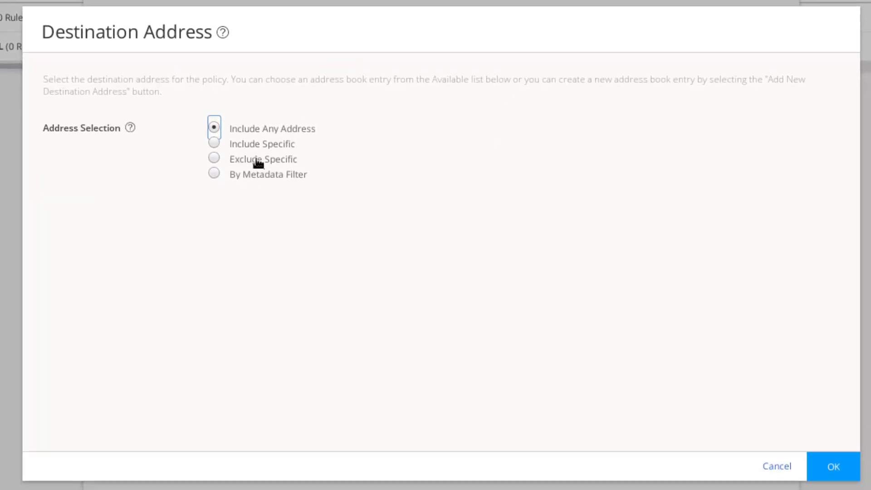
pyautogui.click(216, 143)
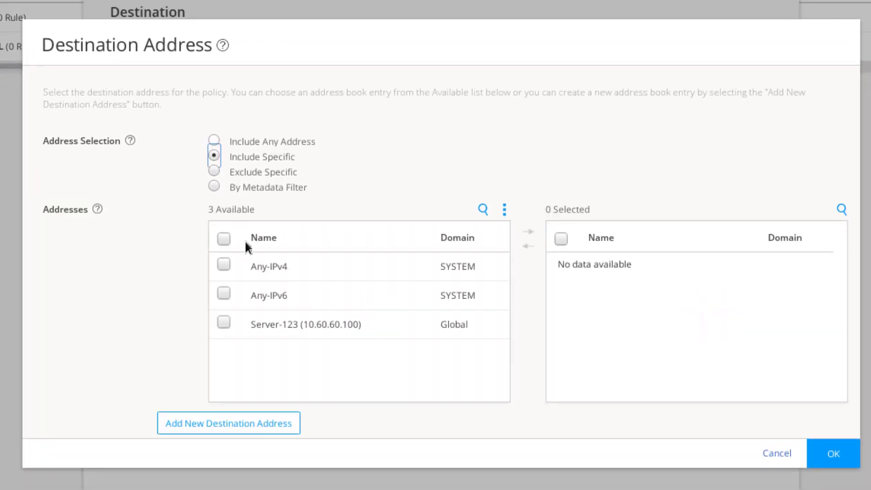
pyautogui.click(483, 327)
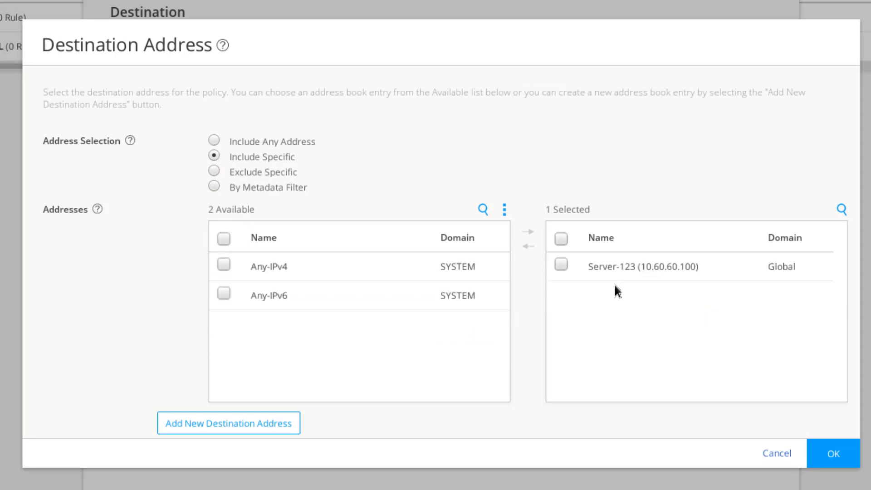
pyautogui.moveTo(620, 281)
pyautogui.click(845, 452)
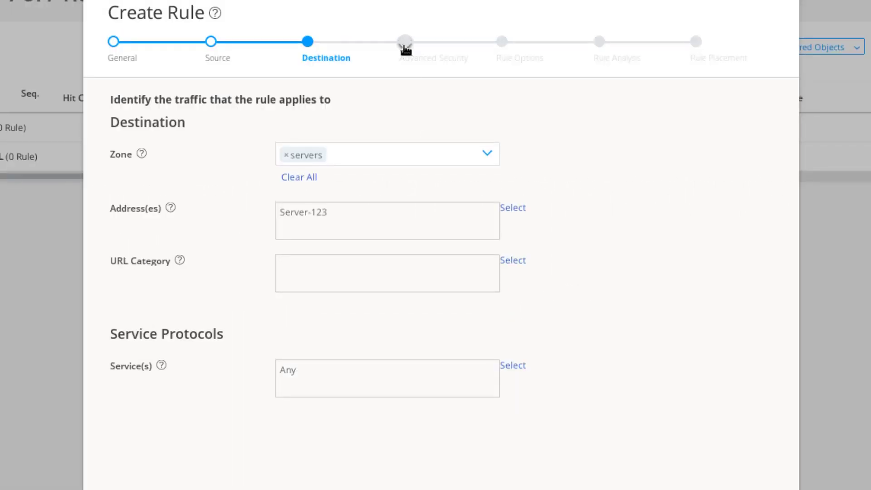
# - Set the rule action to Permit and finish the From-Remote-Workers rule
pyautogui.click(405, 45)
pyautogui.click(351, 156)
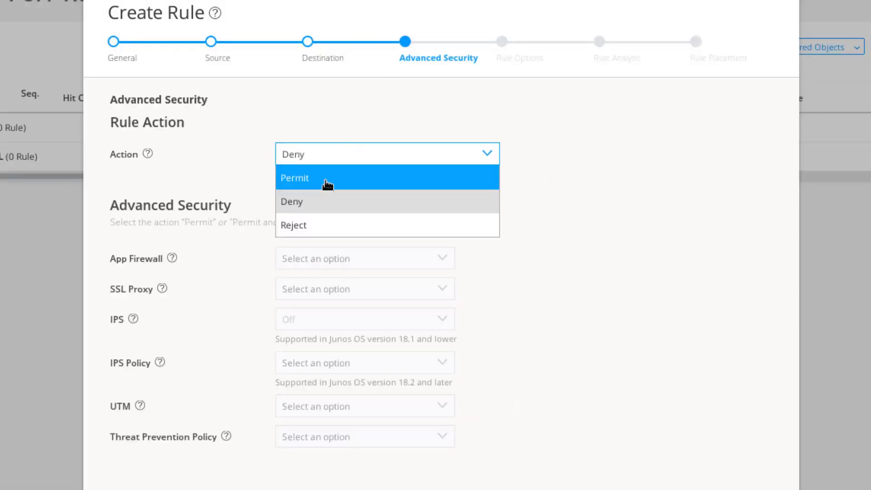
pyautogui.click(327, 178)
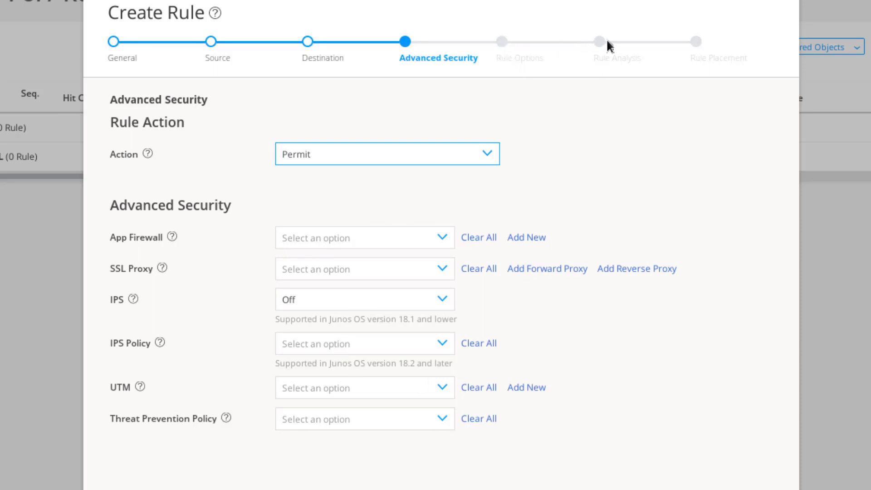
pyautogui.click(697, 43)
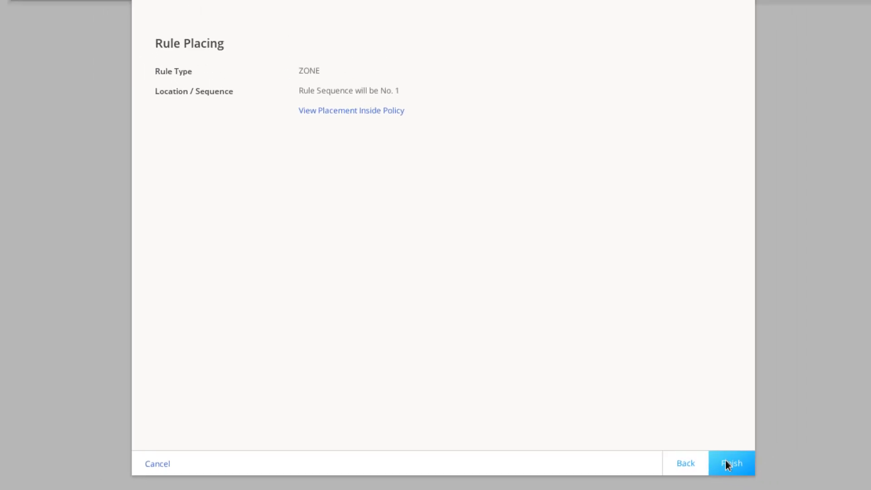
pyautogui.click(728, 463)
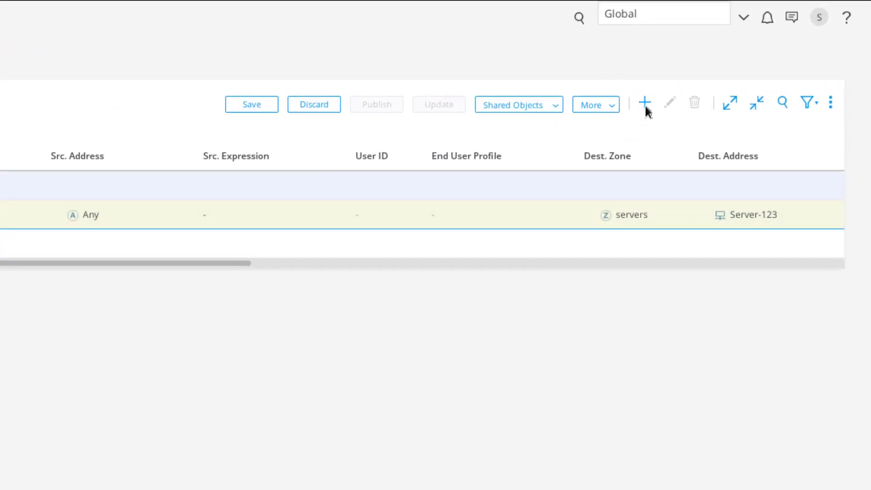
# - Start rule To-Remote-Worker with source zone servers and specific source address Server-123
pyautogui.click(646, 105)
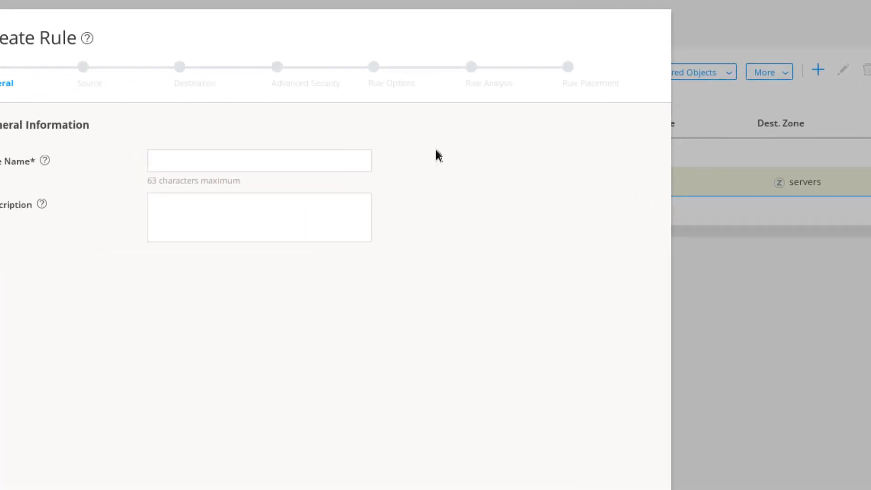
pyautogui.click(209, 167)
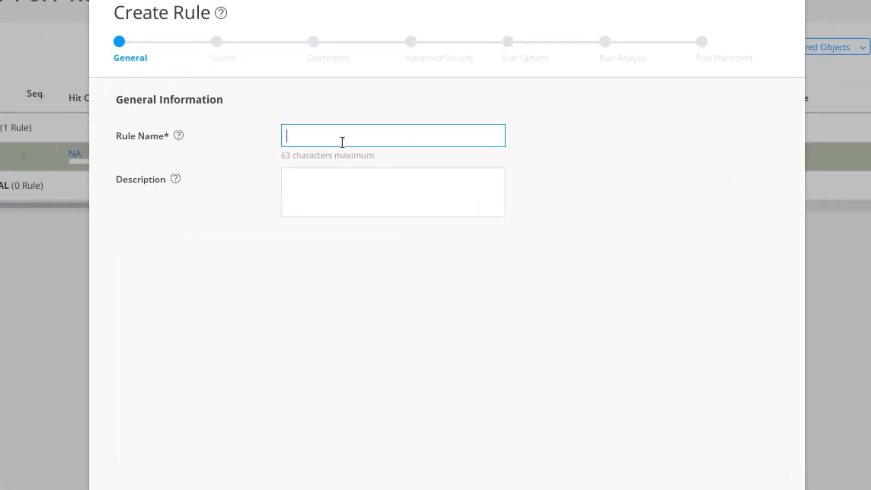
pyautogui.write('TO')
pyautogui.press('BackSpace')
pyautogui.write('-Remote-Worker')
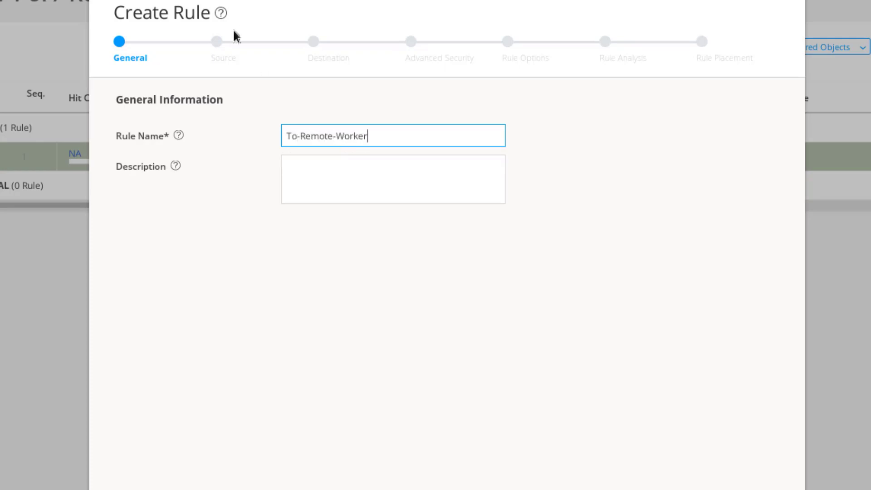
pyautogui.click(217, 42)
pyautogui.click(318, 148)
pyautogui.click(312, 228)
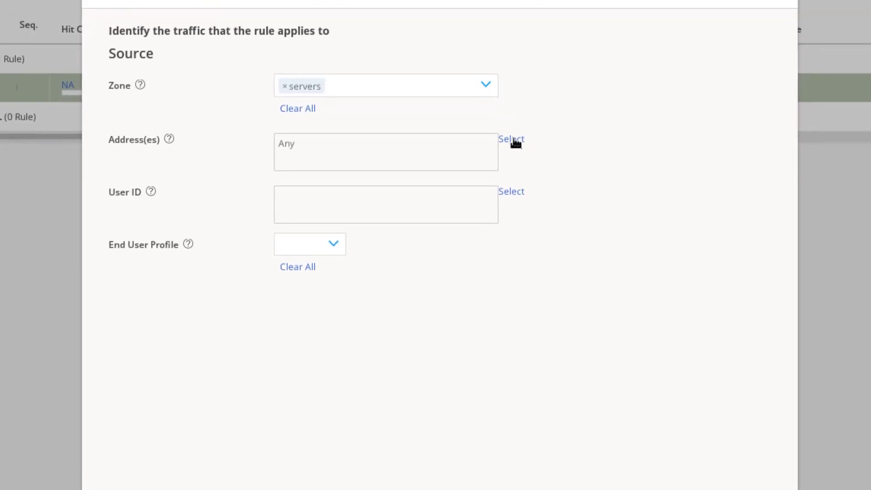
pyautogui.click(521, 209)
pyautogui.click(261, 146)
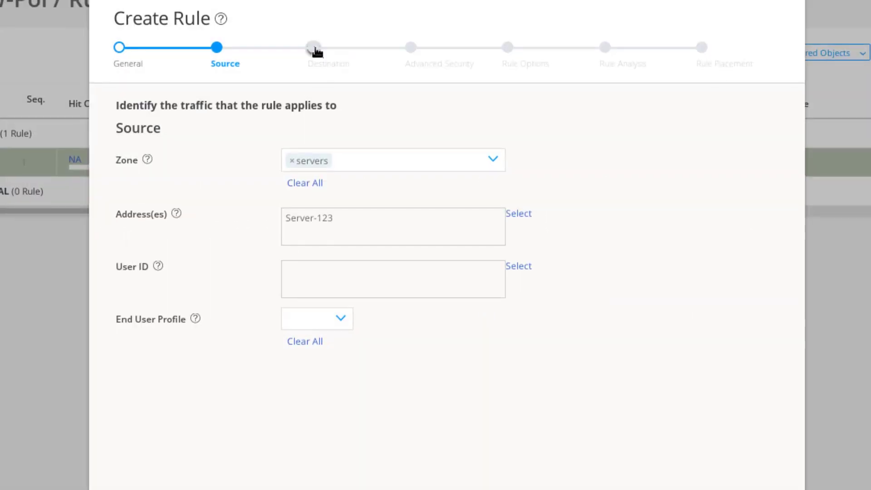
# - Set destination zone VPN, action Permit, and finish the To-Remote-Worker rule
pyautogui.click(314, 49)
pyautogui.click(407, 163)
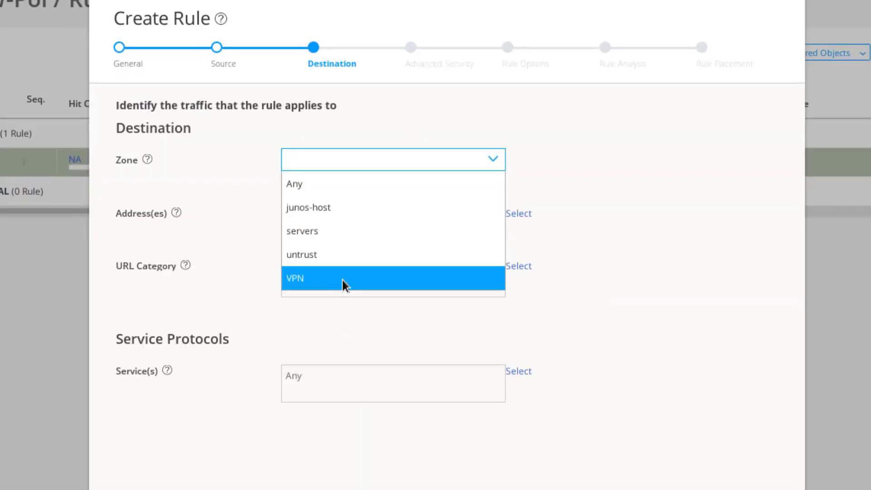
pyautogui.click(345, 284)
pyautogui.click(411, 48)
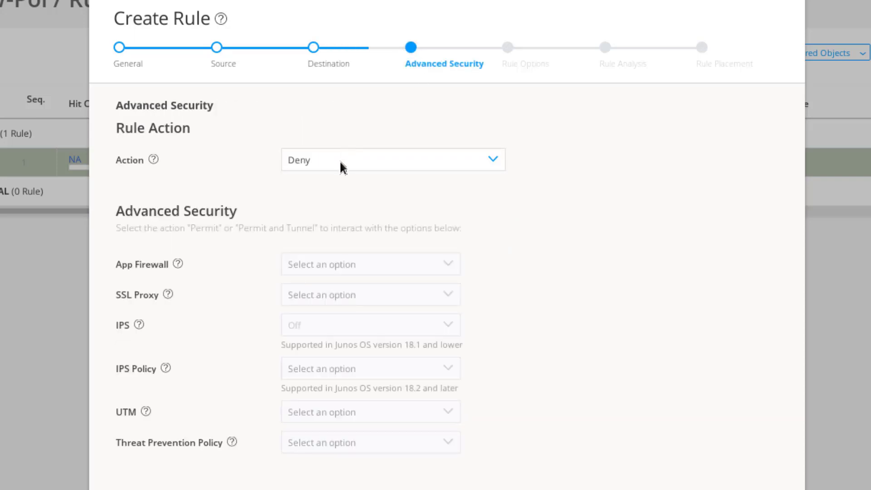
pyautogui.click(340, 164)
pyautogui.click(339, 187)
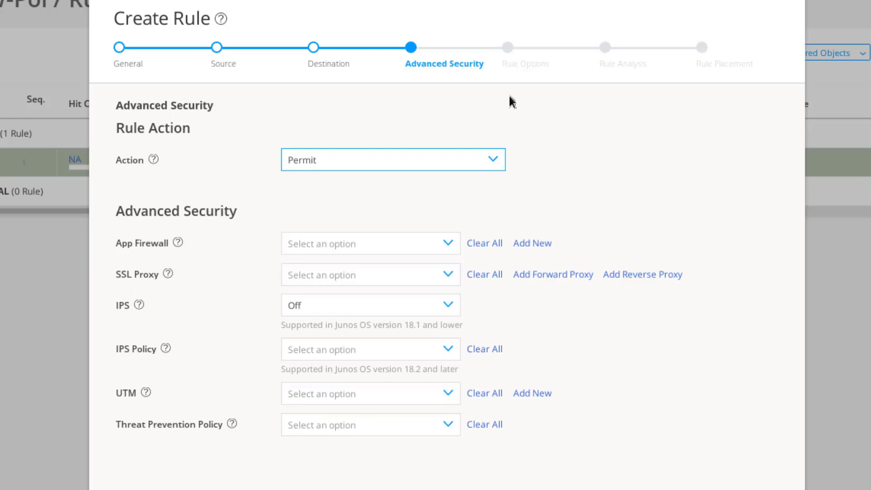
pyautogui.click(703, 48)
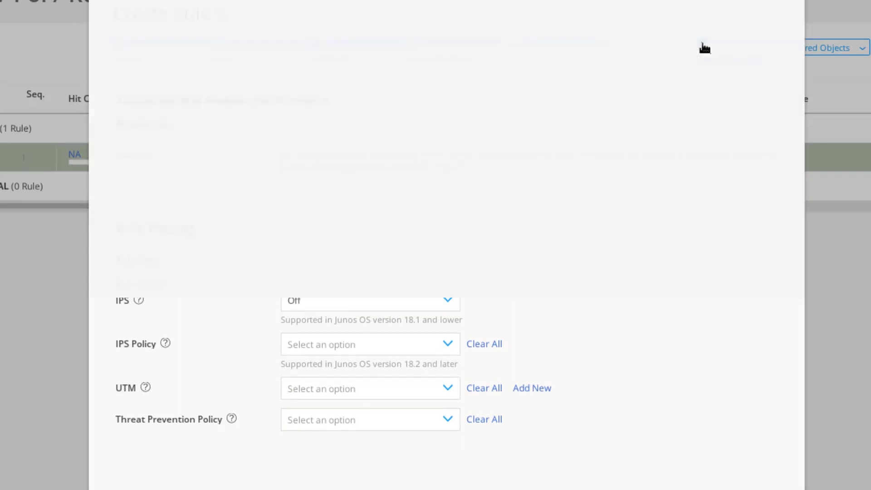
pyautogui.click(759, 460)
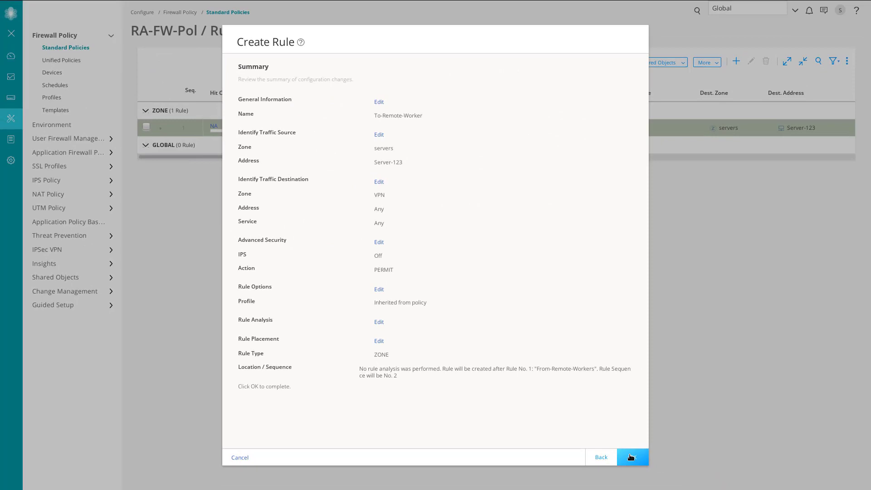
pyautogui.click(632, 457)
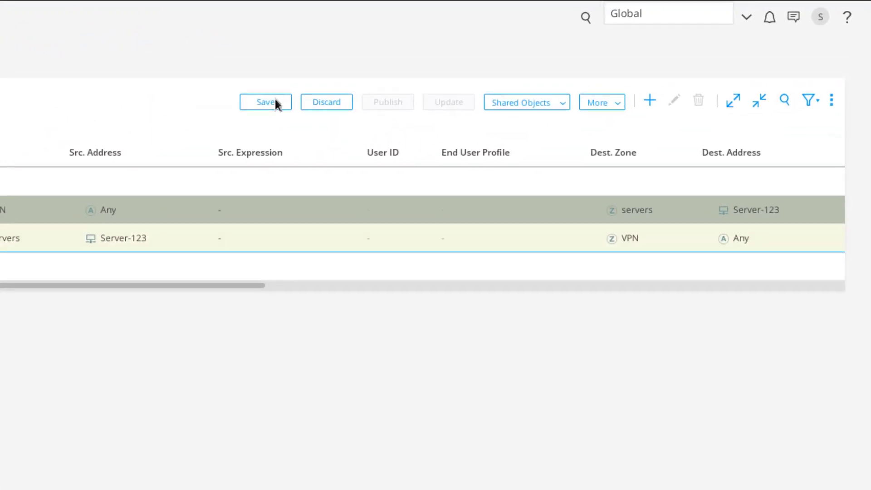
# - Save the RA-FW-Pol rules, publish to SRX-1 with Run now, and dismiss the job status
pyautogui.click(262, 105)
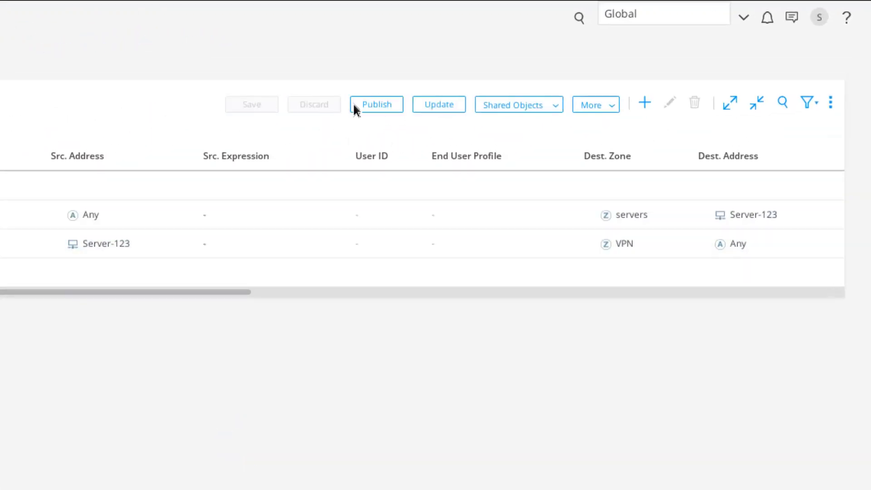
pyautogui.click(369, 106)
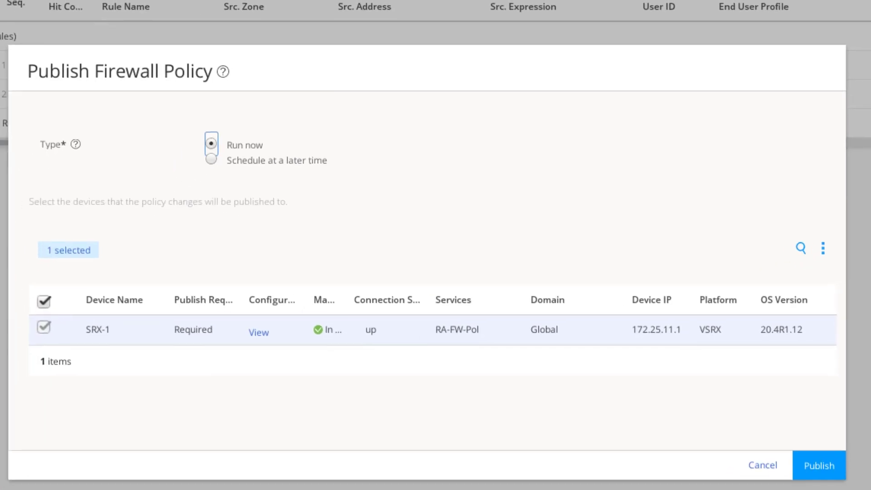
pyautogui.click(823, 464)
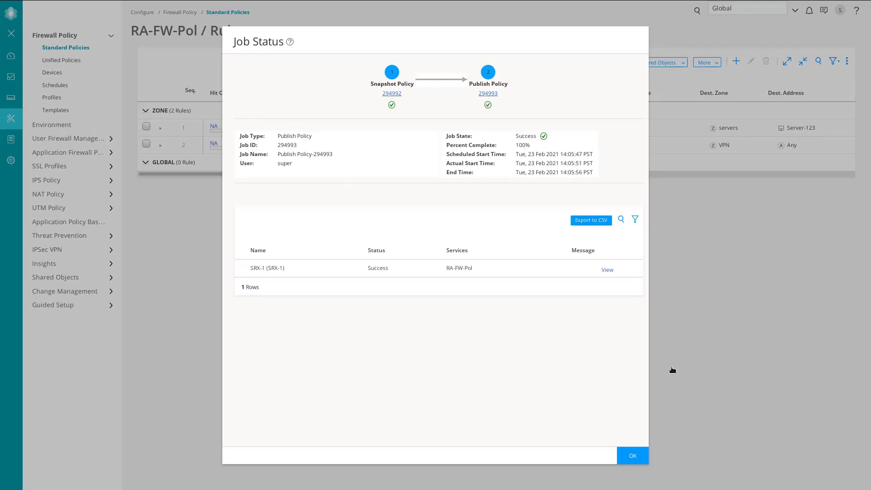
pyautogui.click(633, 456)
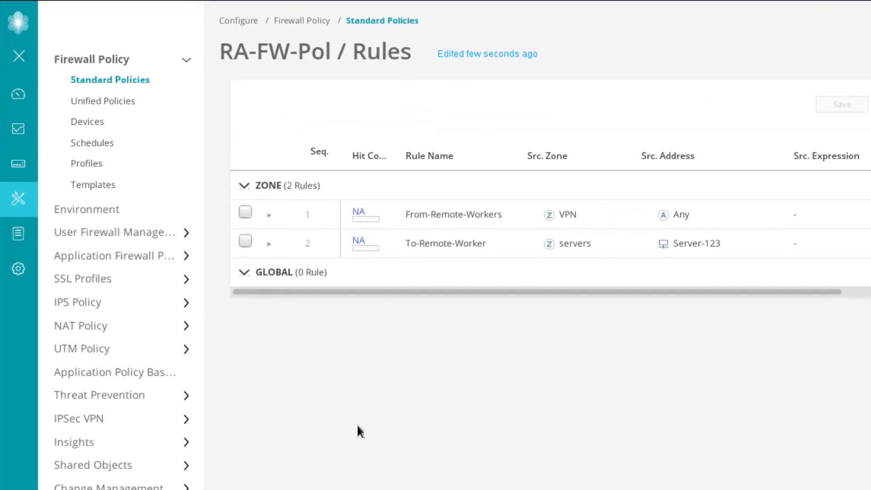
# - Create NAT policy RA-NAT-Pol on device SRX-1 and open its empty rules list
pyautogui.click(88, 327)
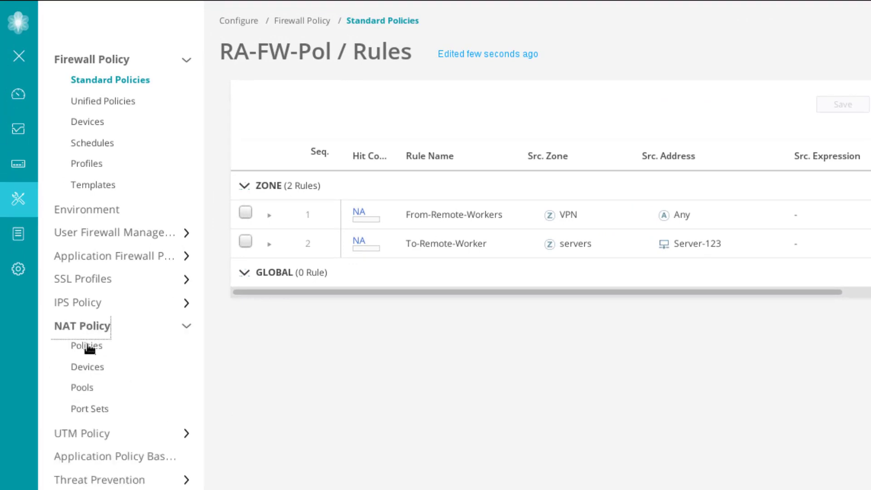
pyautogui.click(87, 347)
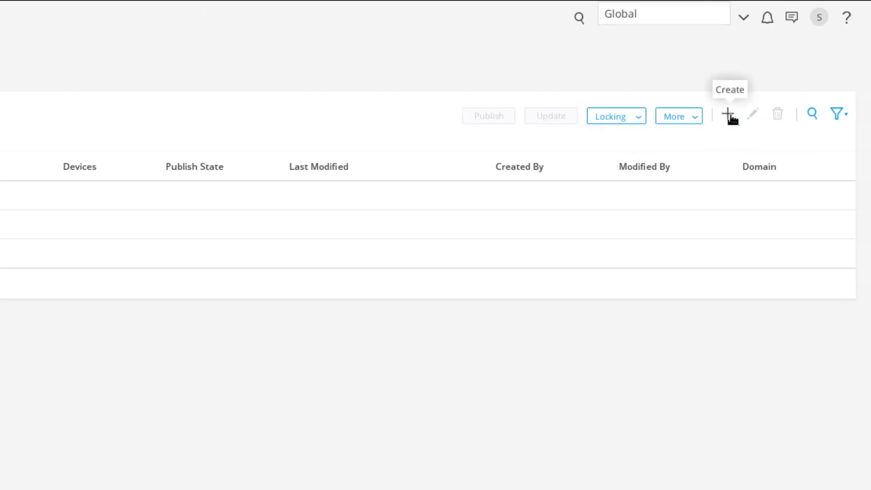
pyautogui.click(729, 115)
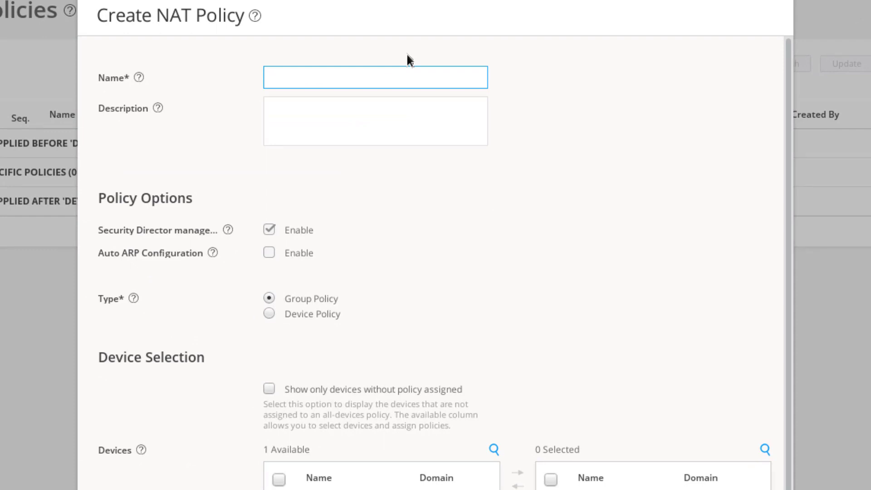
pyautogui.write('RA-')
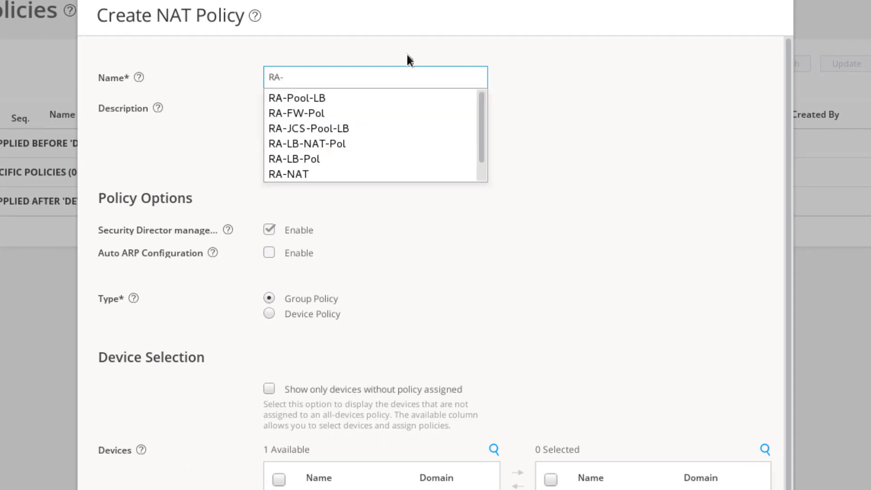
pyautogui.write('NAT-Pol')
pyautogui.scroll(-5, 635, 341)
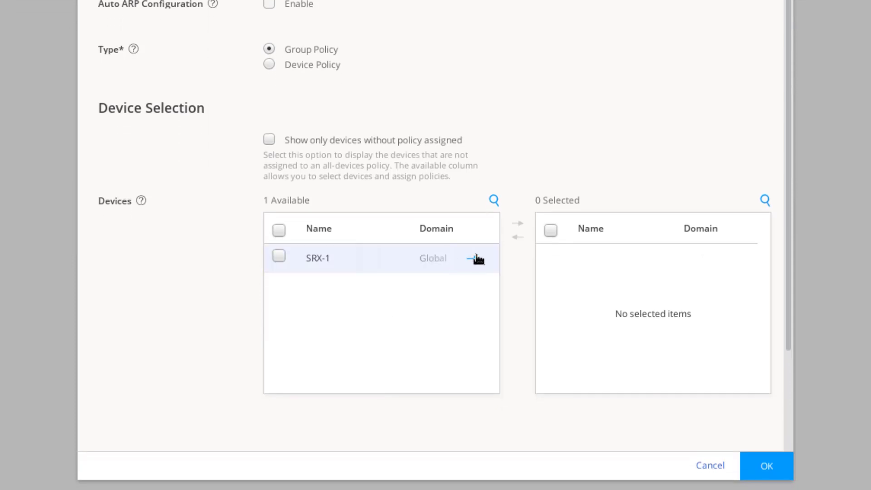
pyautogui.click(476, 259)
pyautogui.click(767, 464)
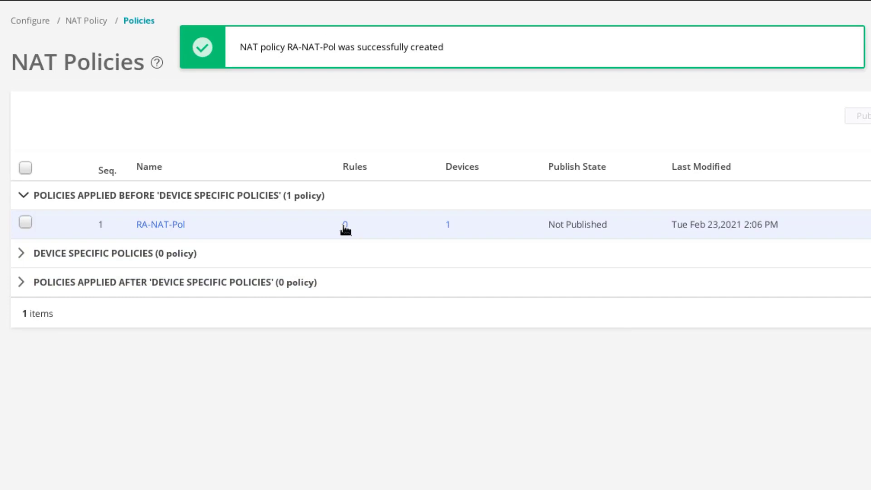
pyautogui.click(345, 226)
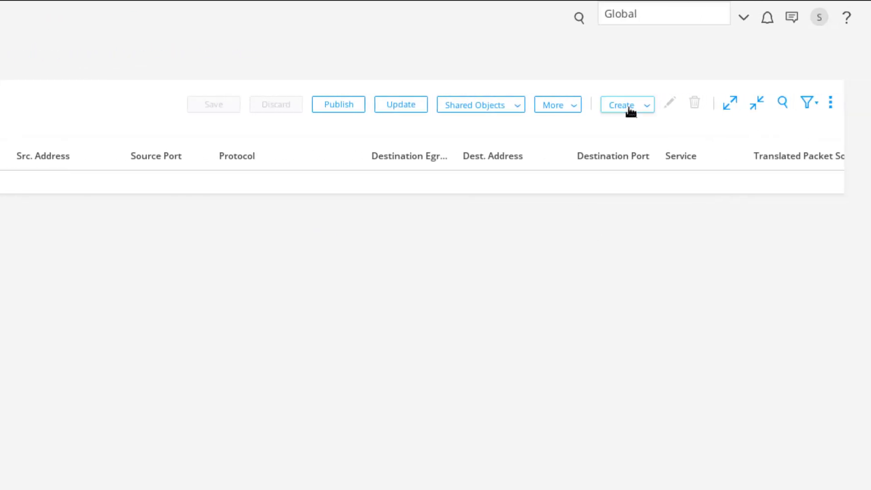
# - Add a new source NAT rule with zone VPN as its source ingress
pyautogui.click(631, 109)
pyautogui.click(638, 130)
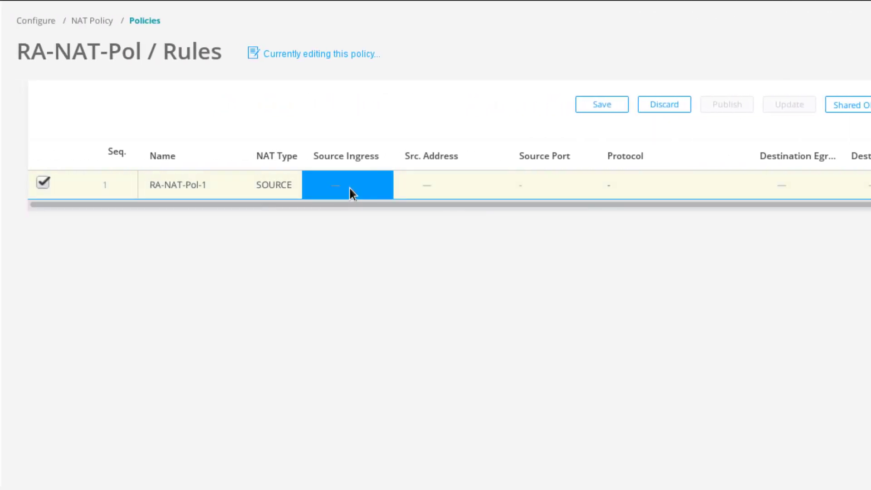
pyautogui.click(350, 189)
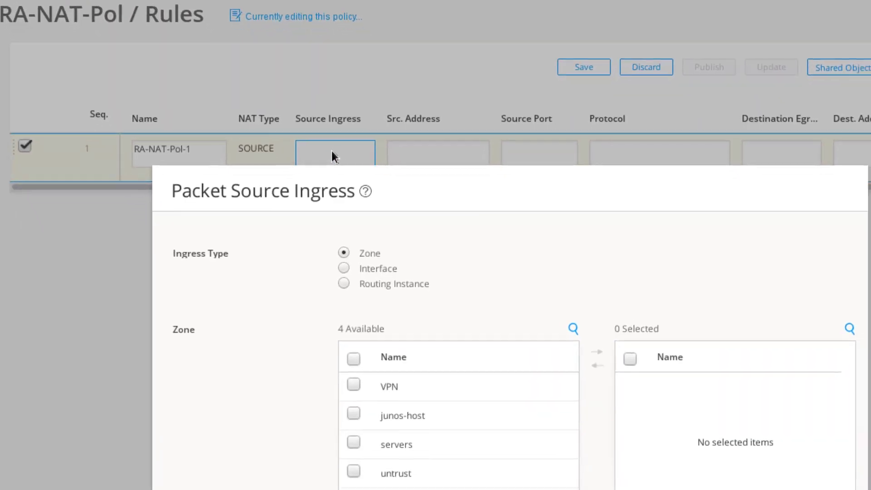
pyautogui.moveTo(315, 254)
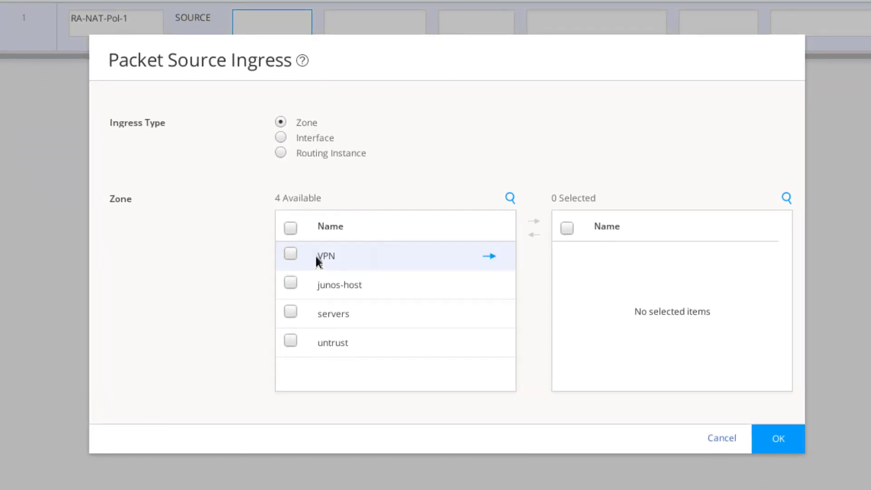
pyautogui.click(489, 258)
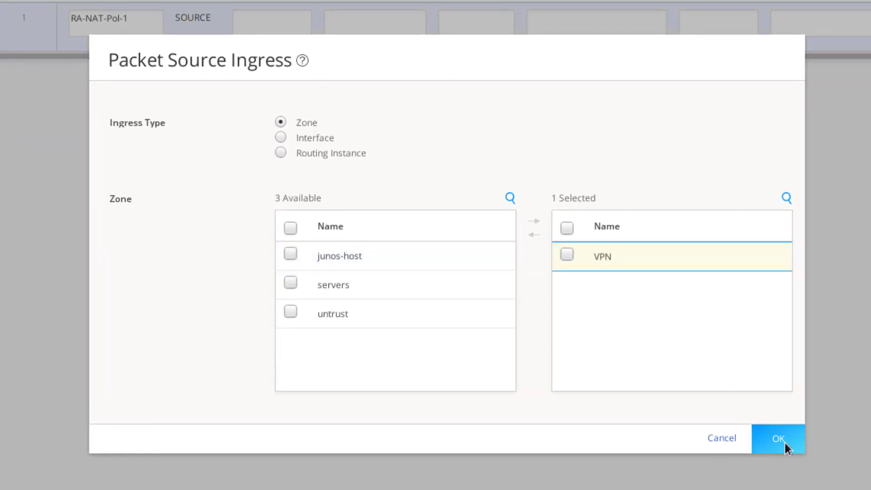
pyautogui.press('Return')
# - Set the rule's source address to Any-IPv4
pyautogui.click(417, 187)
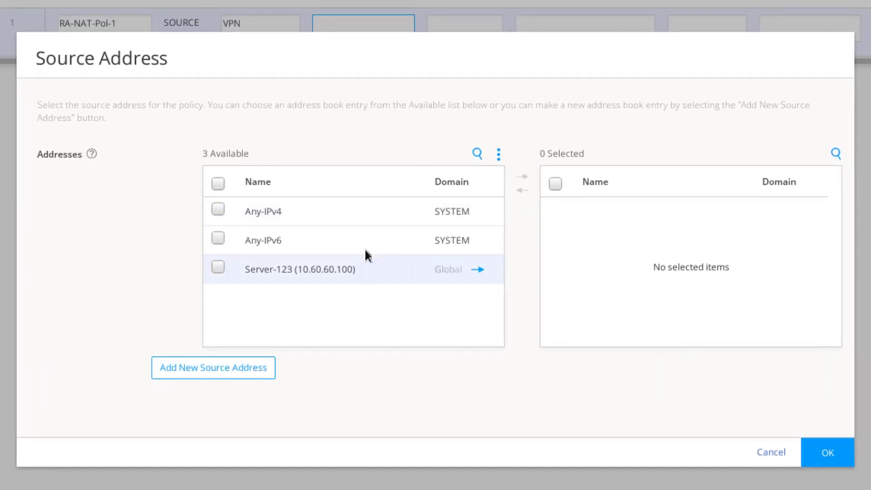
pyautogui.click(479, 213)
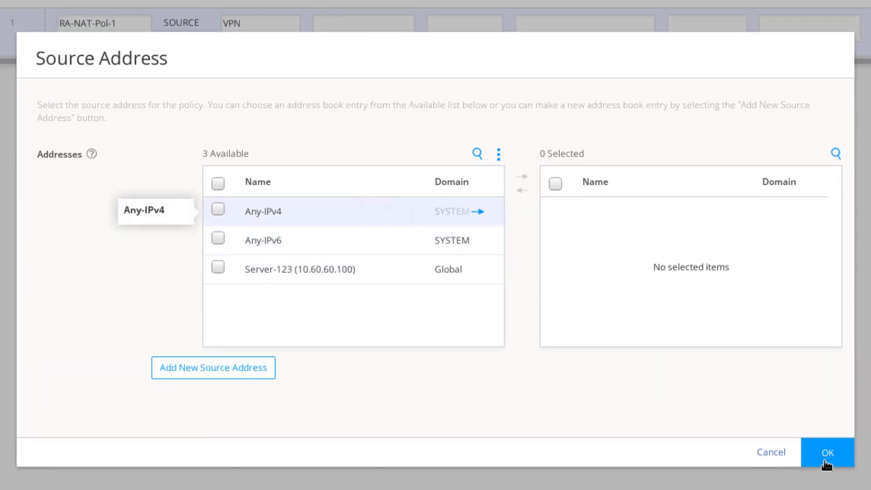
pyautogui.click(824, 456)
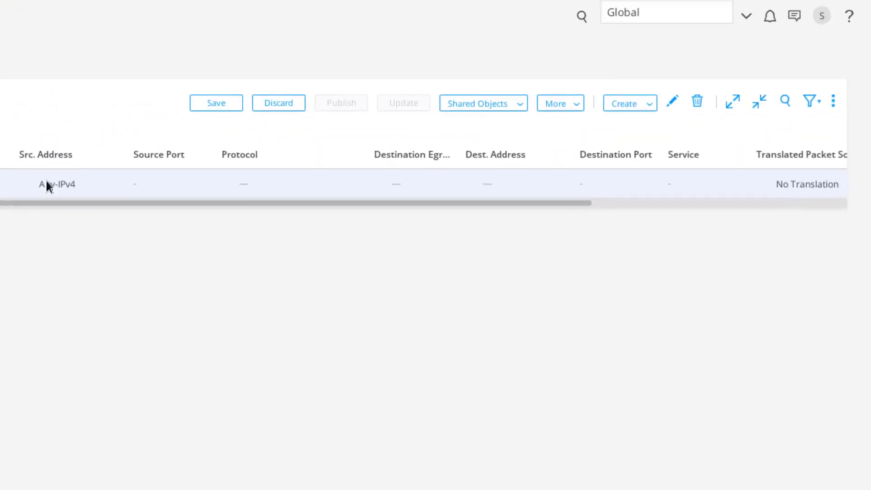
pyautogui.click(64, 184)
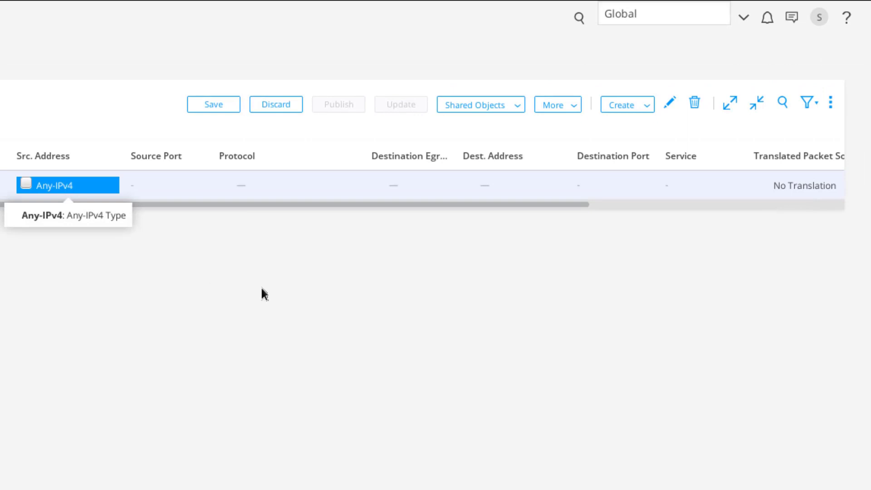
# - Set rule RA-NAT-Pol-1's destination egress to the servers zone
pyautogui.click(291, 261)
pyautogui.click(410, 186)
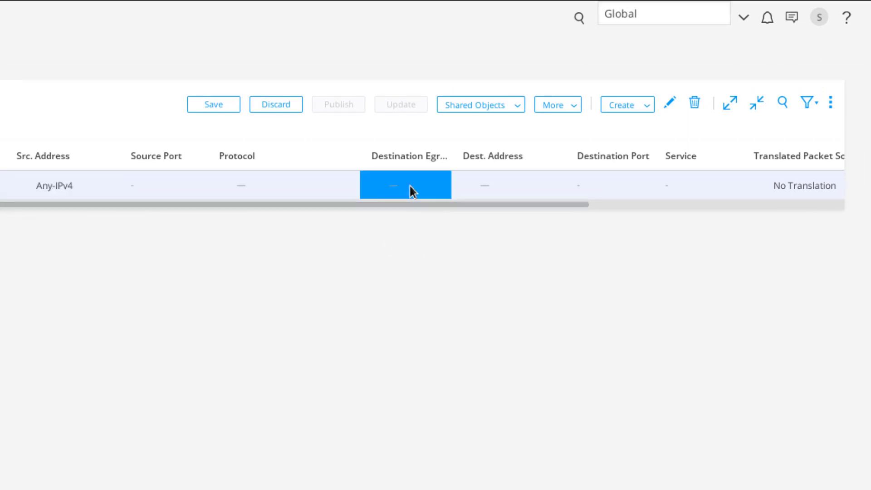
pyautogui.click(410, 186)
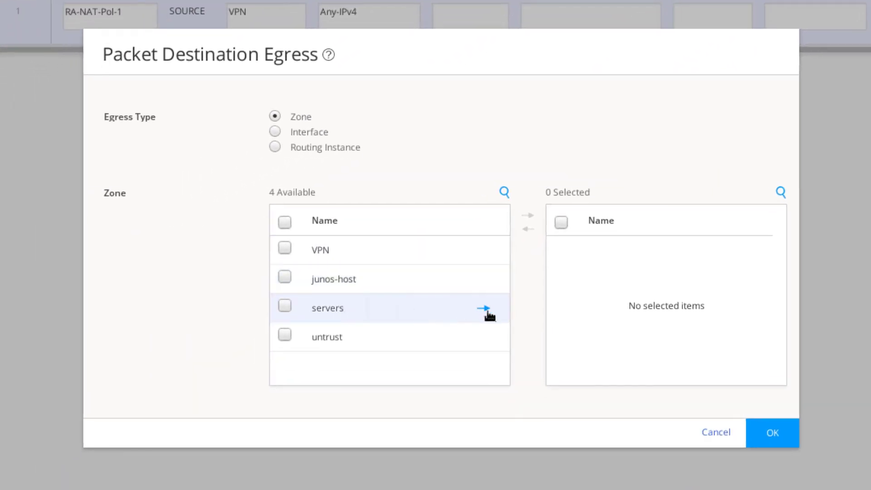
pyautogui.click(461, 323)
pyautogui.click(785, 434)
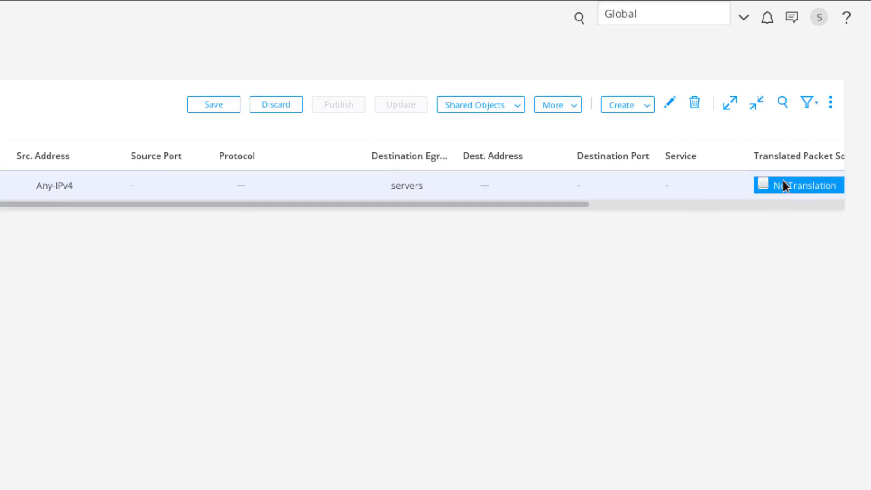
# - Use interface-based source translation for the rule and save the NAT policy
pyautogui.click(784, 182)
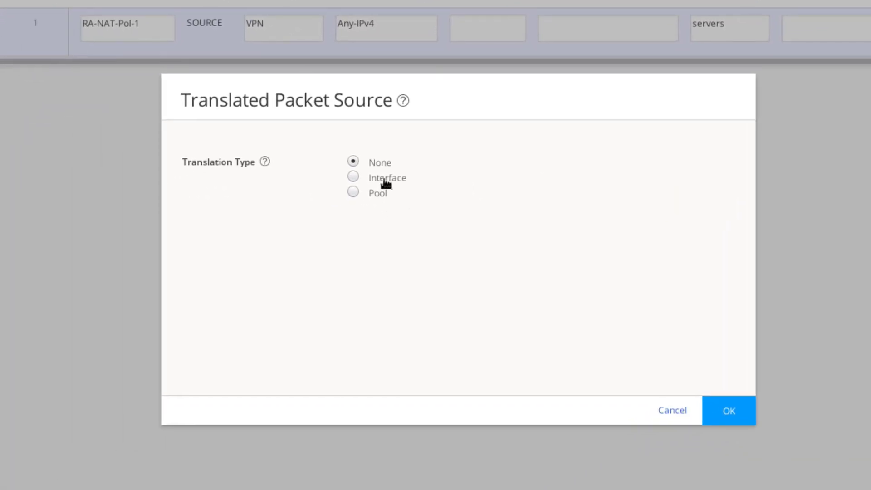
pyautogui.click(352, 176)
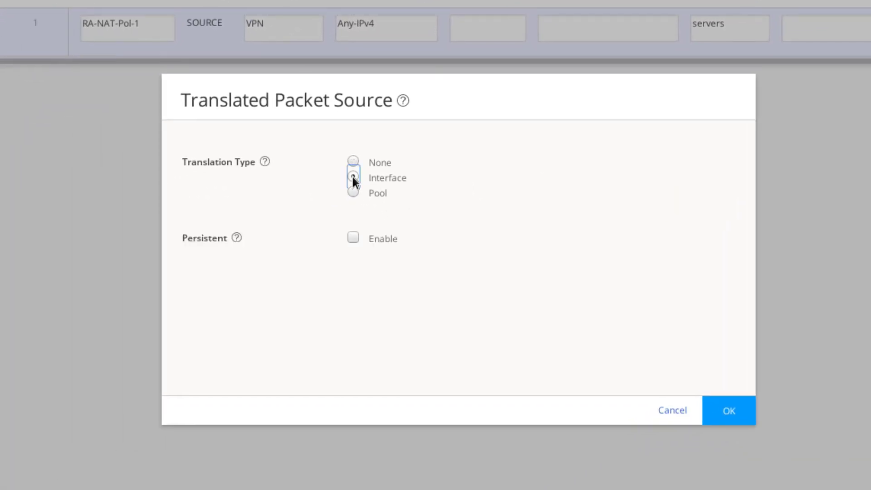
pyautogui.click(743, 408)
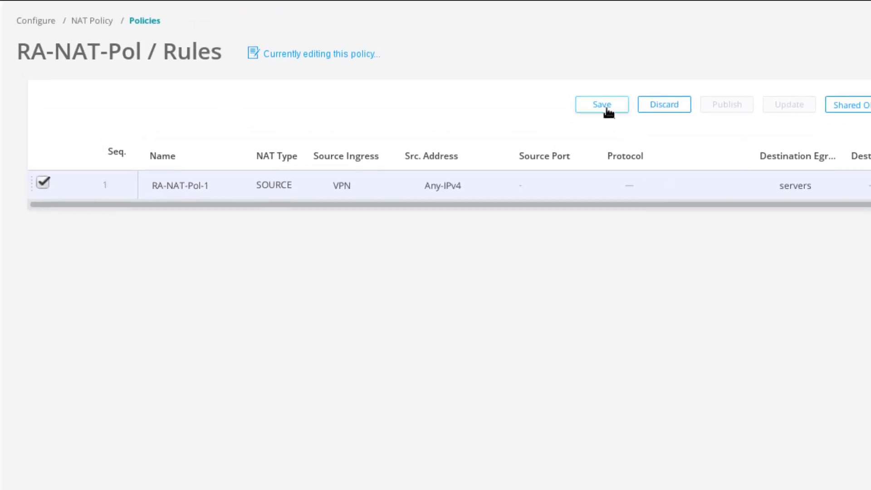
pyautogui.click(607, 109)
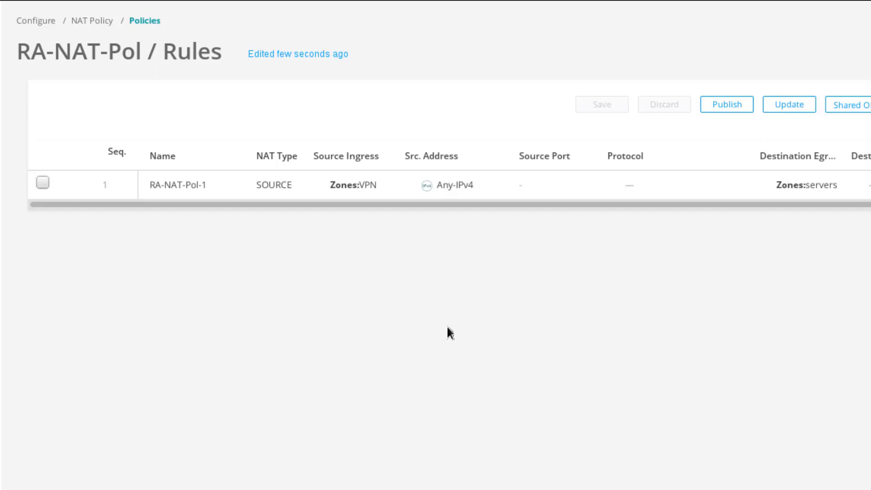
# - Publish RA-NAT-Pol to SRX-1 with Run now and confirm the finished job
pyautogui.click(727, 106)
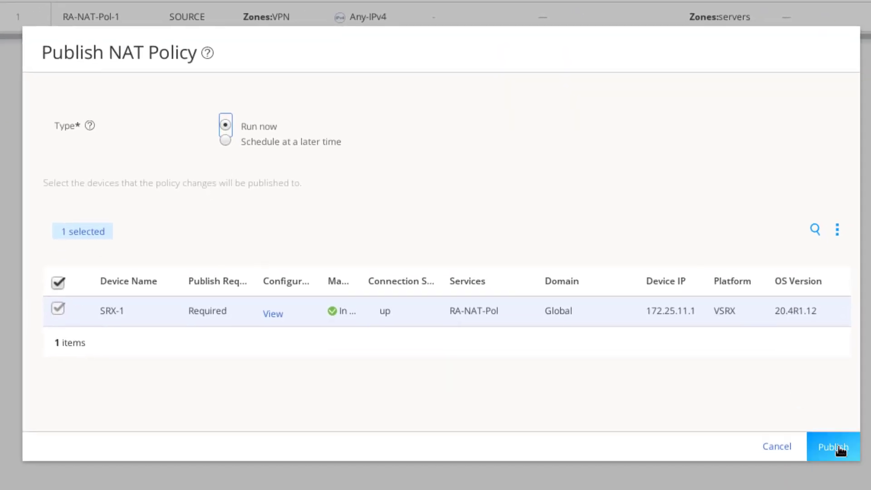
pyautogui.click(838, 447)
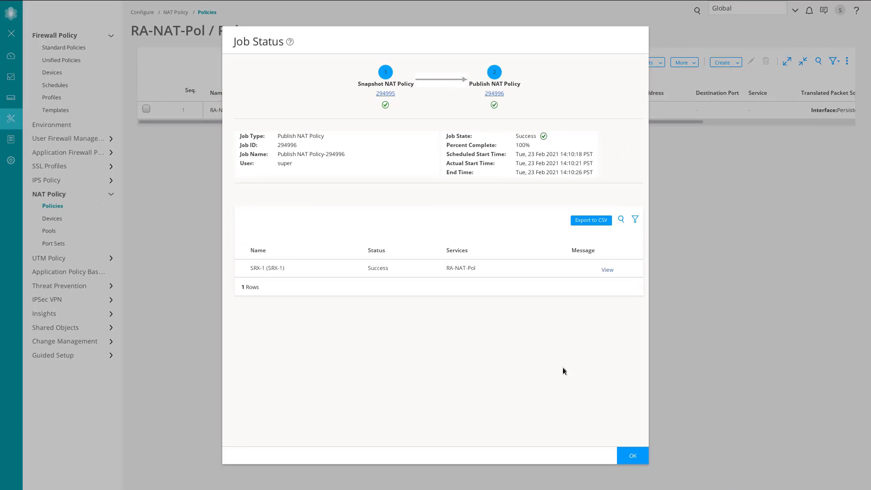
pyautogui.click(633, 457)
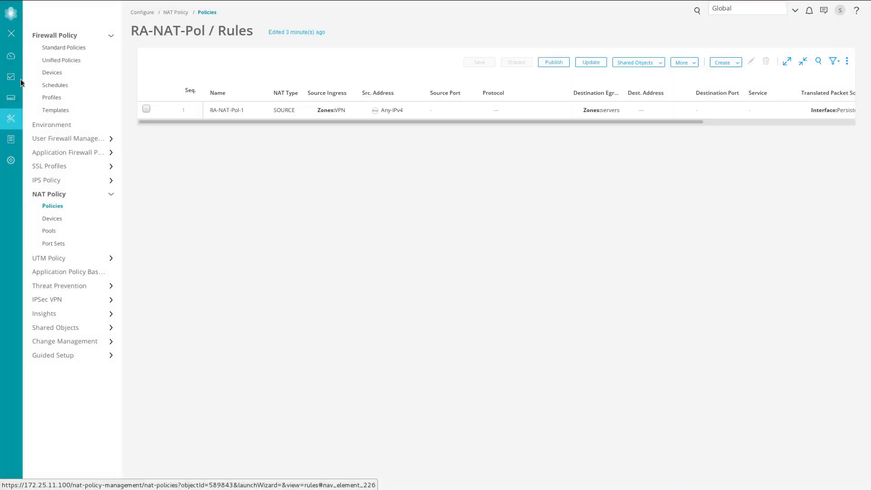
pyautogui.moveTo(12, 78)
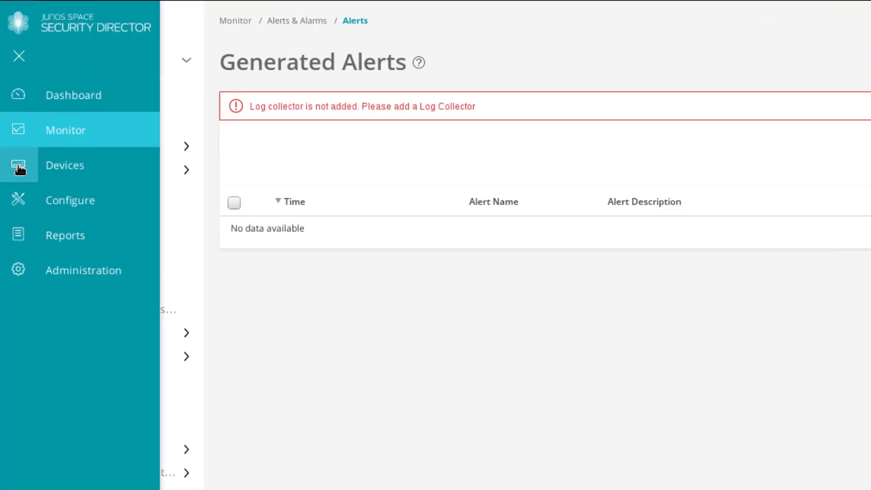
# - Update SRX-1 from Security Devices with the pending Firewall Policy and NAT changes
pyautogui.click(19, 169)
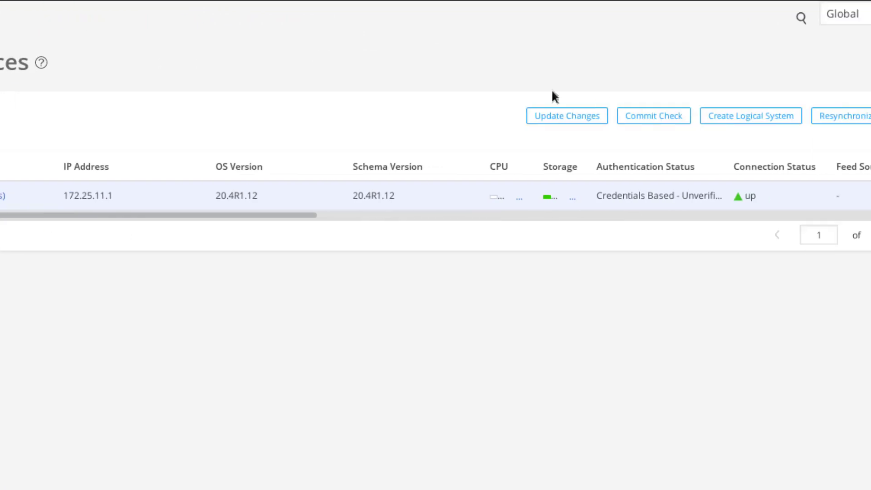
pyautogui.click(358, 117)
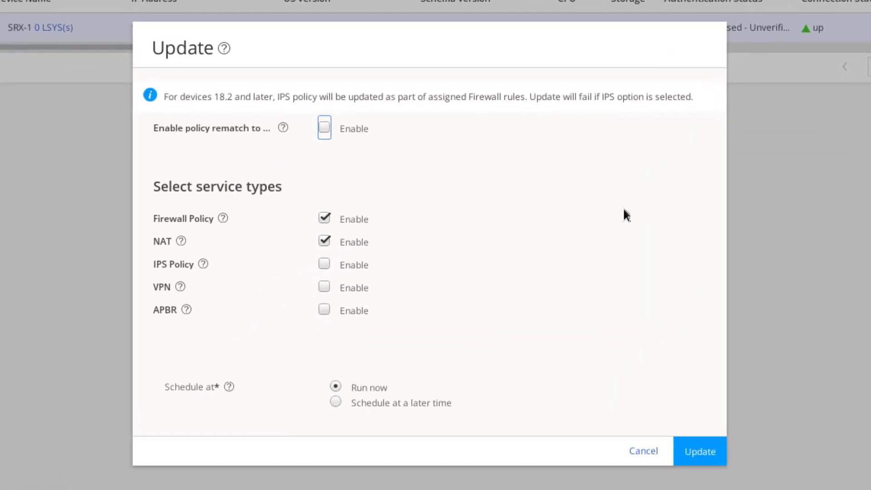
pyautogui.click(705, 459)
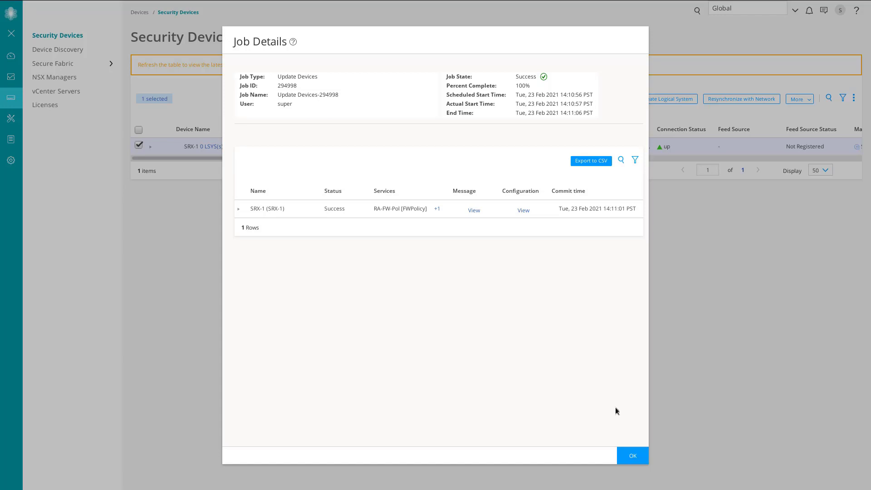
pyautogui.click(625, 447)
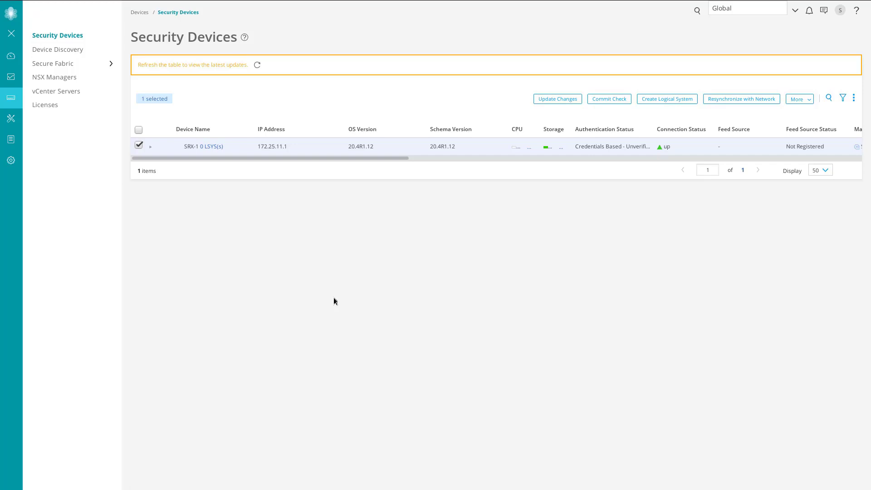
# - Go to the IPsec VPNs list under Configure > IPSec VPN
pyautogui.moveTo(12, 121)
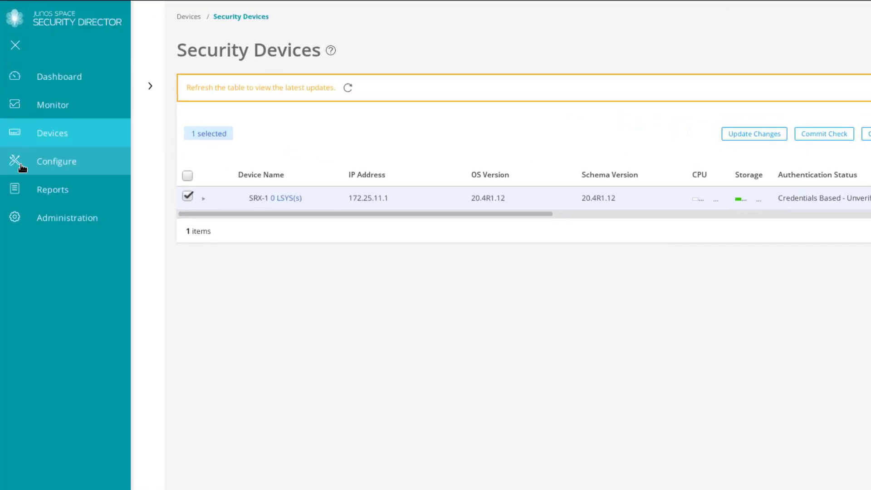
pyautogui.click(21, 167)
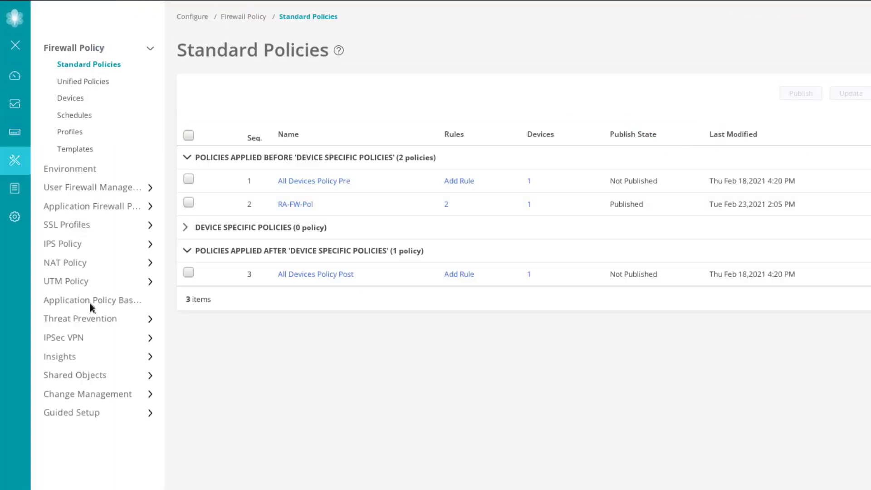
pyautogui.click(74, 340)
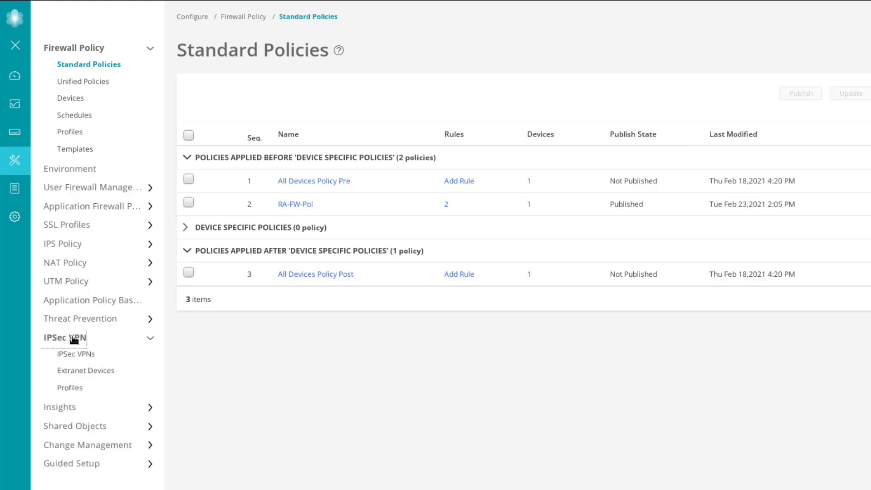
pyautogui.click(74, 353)
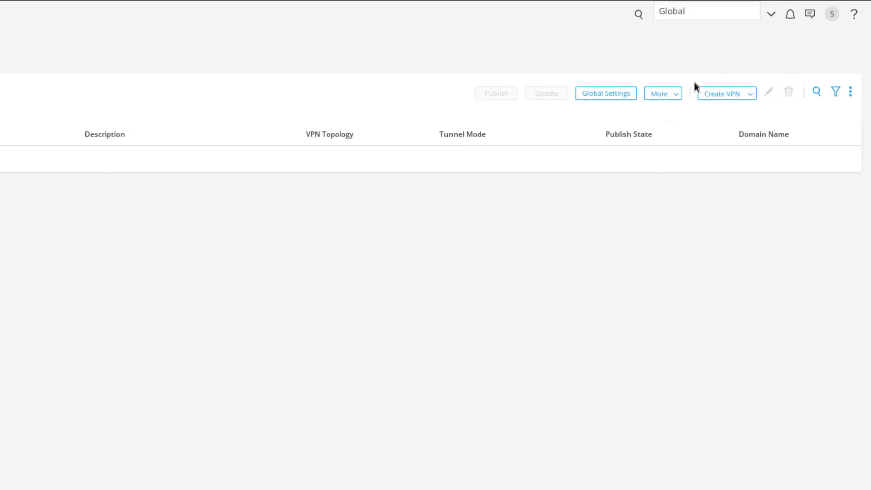
# - Create a Route Based, Remote Access (Juniper Secure Connect) VPN
pyautogui.click(733, 97)
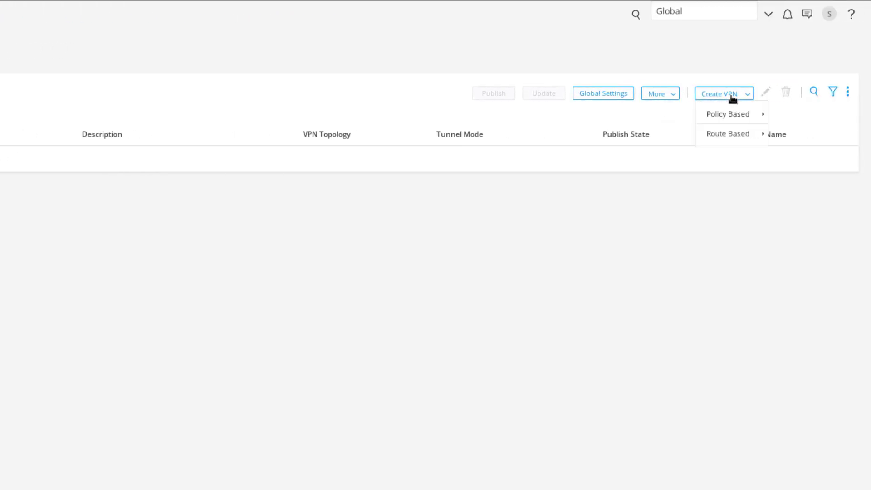
pyautogui.click(731, 136)
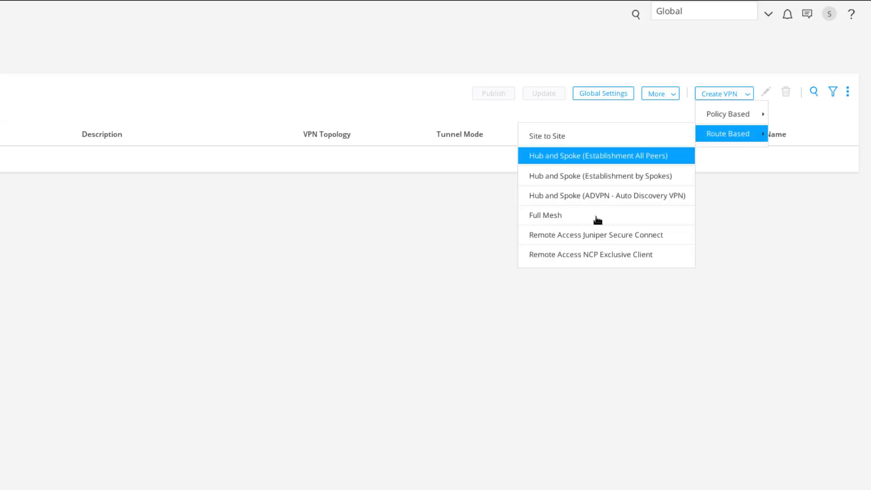
pyautogui.click(583, 242)
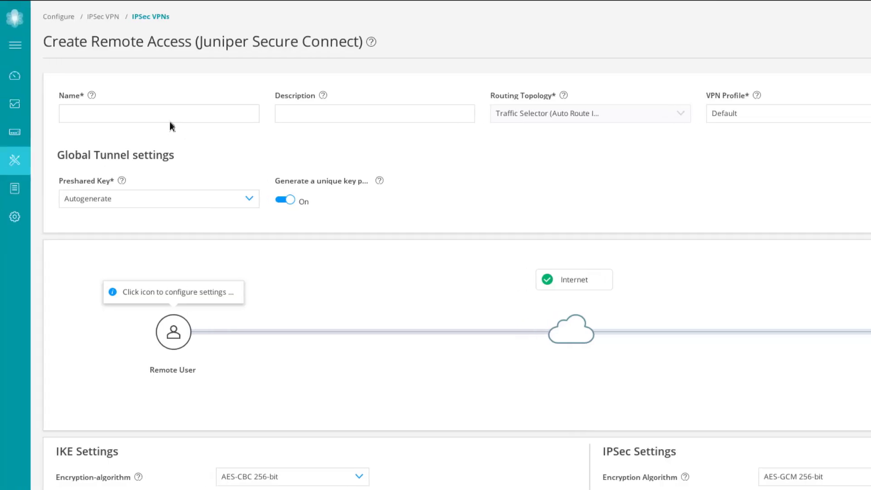
# - Name the VPN RA-VPN-SD-LB, keeping Default profile, Pre-shared authentication and an autogenerated key
pyautogui.click(168, 115)
pyautogui.write('RA-VPN-SD-L')
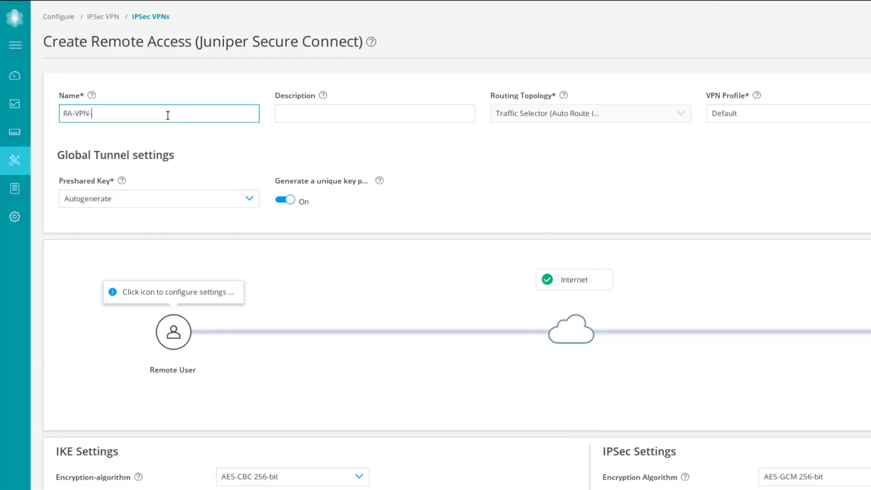
pyautogui.write('B')
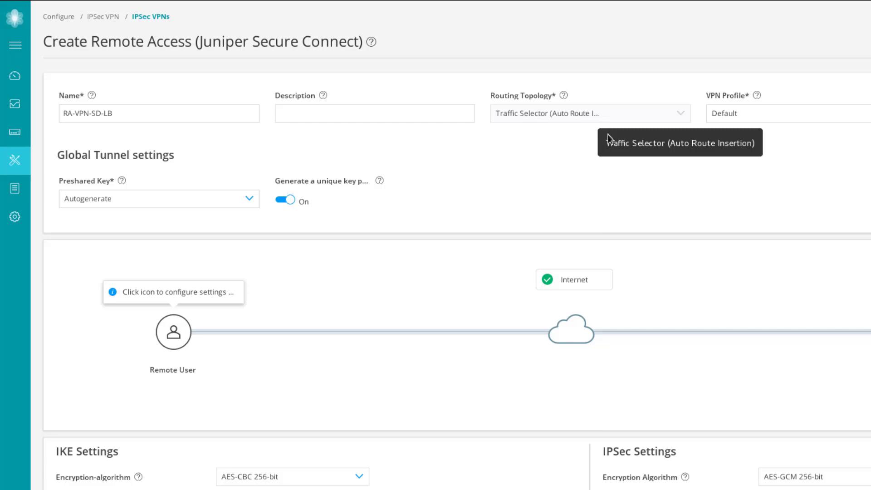
pyautogui.click(770, 114)
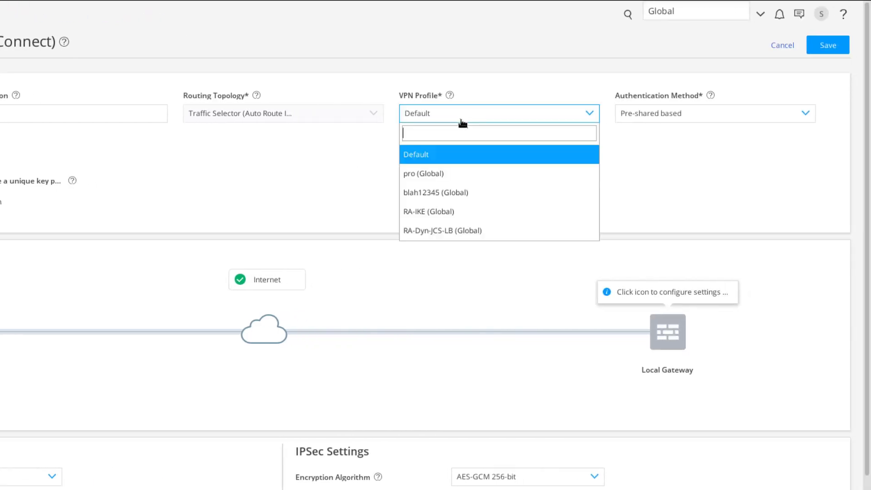
pyautogui.click(463, 122)
pyautogui.click(627, 155)
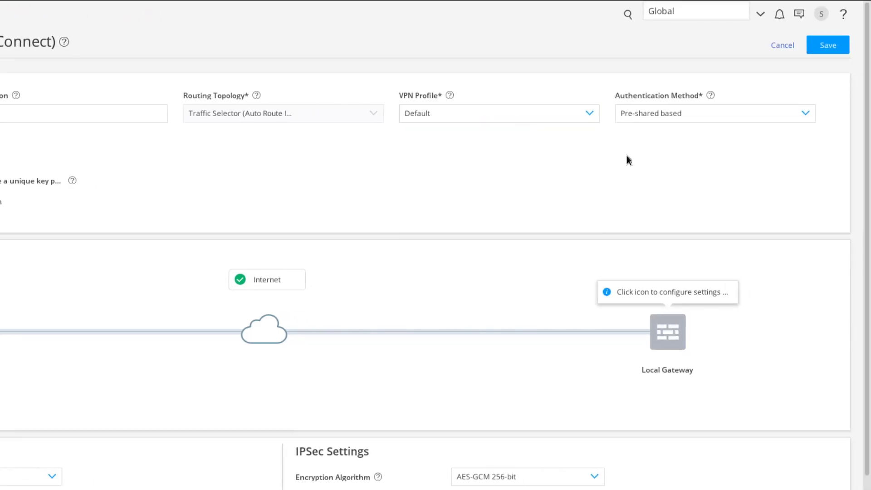
pyautogui.click(672, 117)
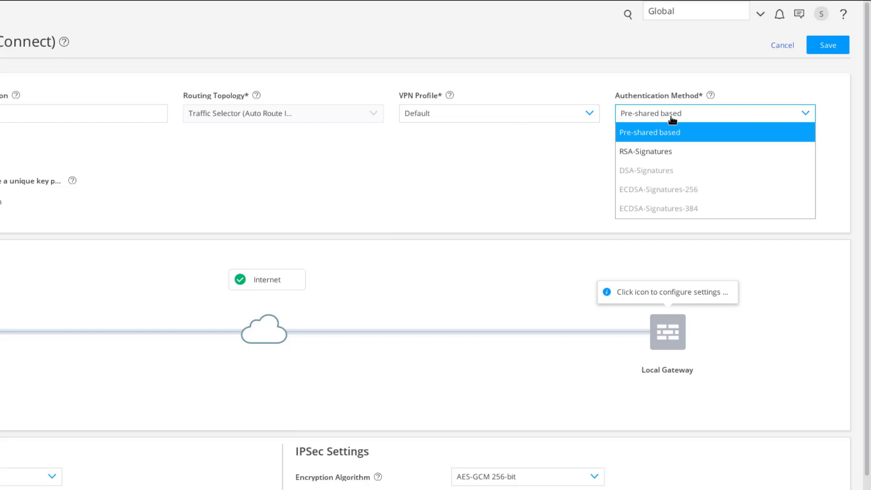
pyautogui.click(672, 119)
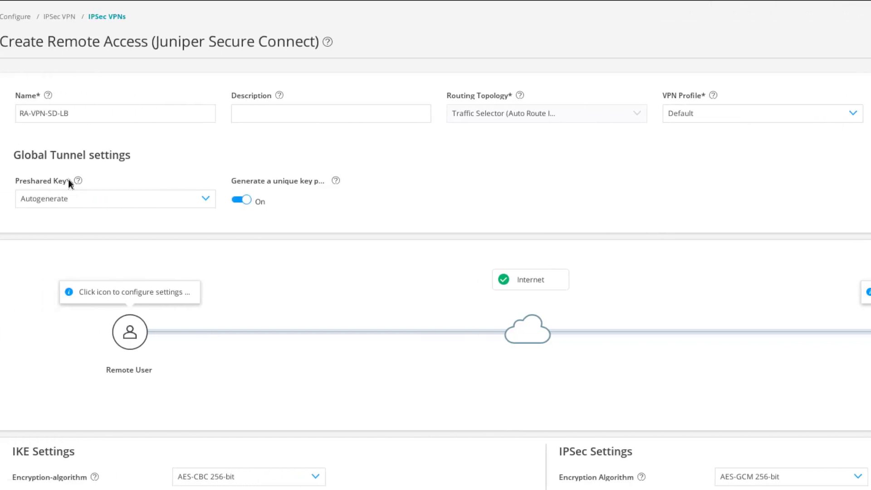
pyautogui.click(151, 201)
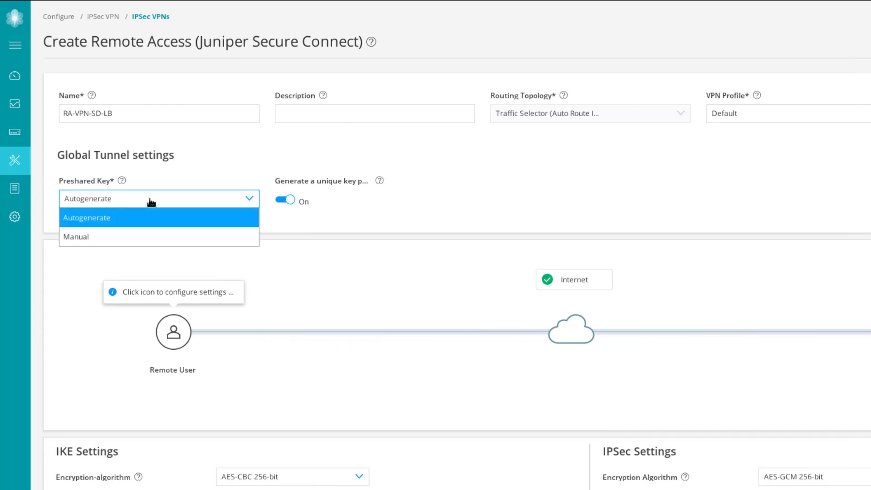
pyautogui.click(150, 200)
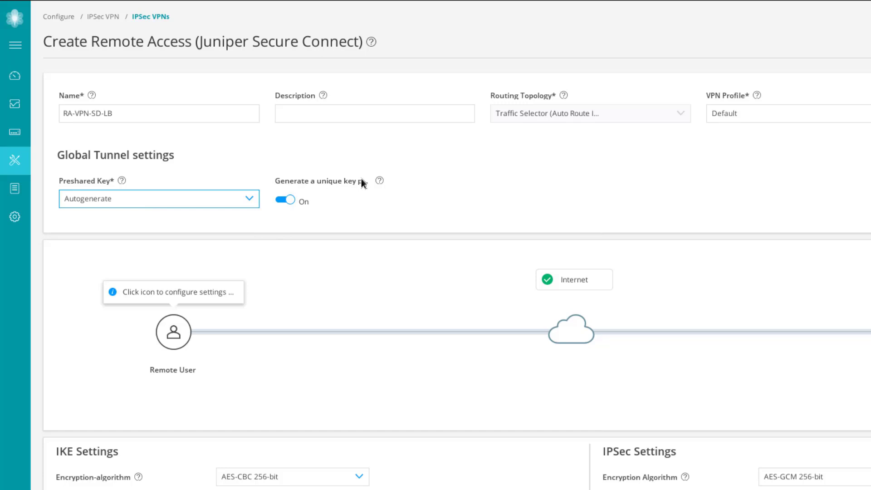
pyautogui.moveTo(381, 181)
# - Move SRX-1 to the Selected list as the VPN's endpoint device and confirm
pyautogui.click(178, 333)
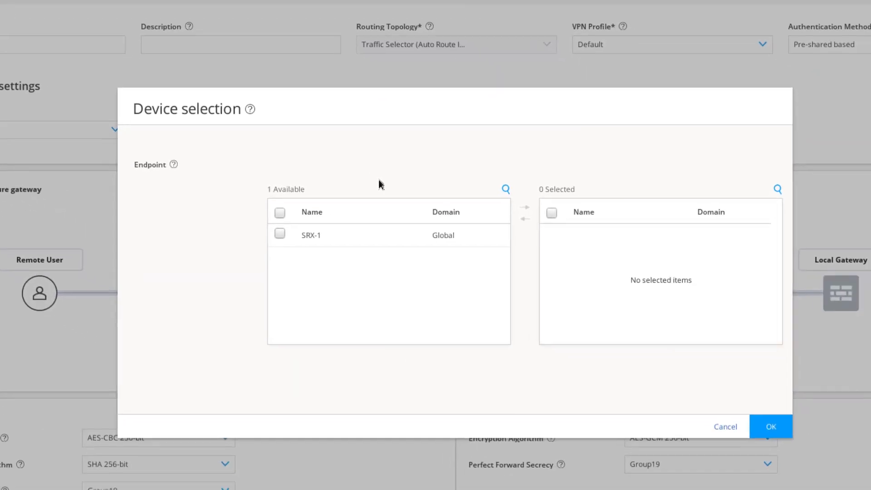
pyautogui.moveTo(609, 301)
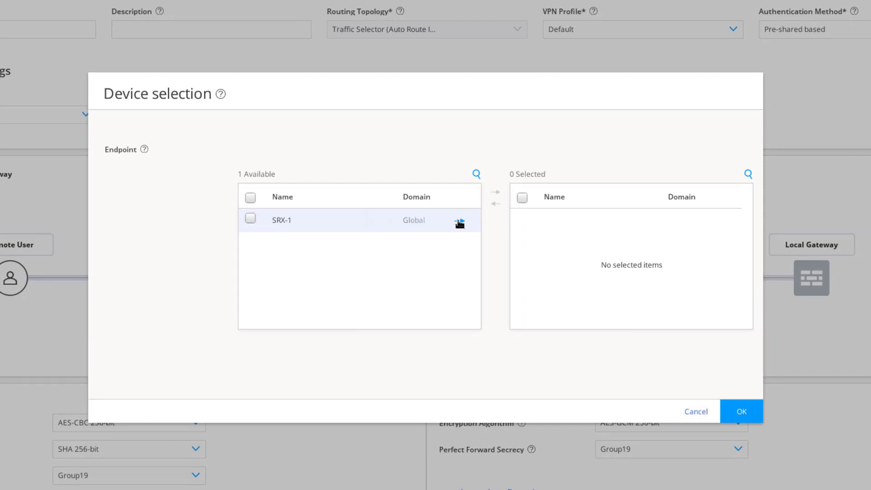
pyautogui.click(460, 223)
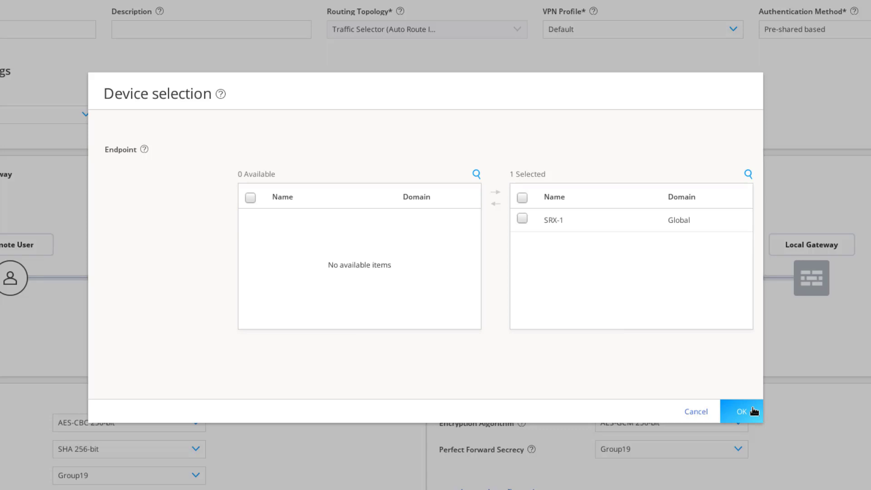
pyautogui.click(753, 410)
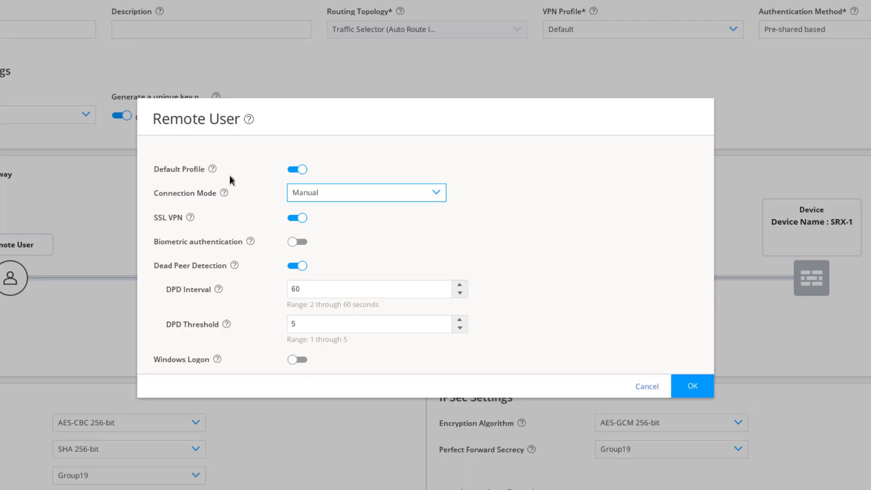
pyautogui.click(427, 195)
# - Accept the remote user settings with Manual connection mode, SSL VPN and dead peer detection
pyautogui.click(384, 210)
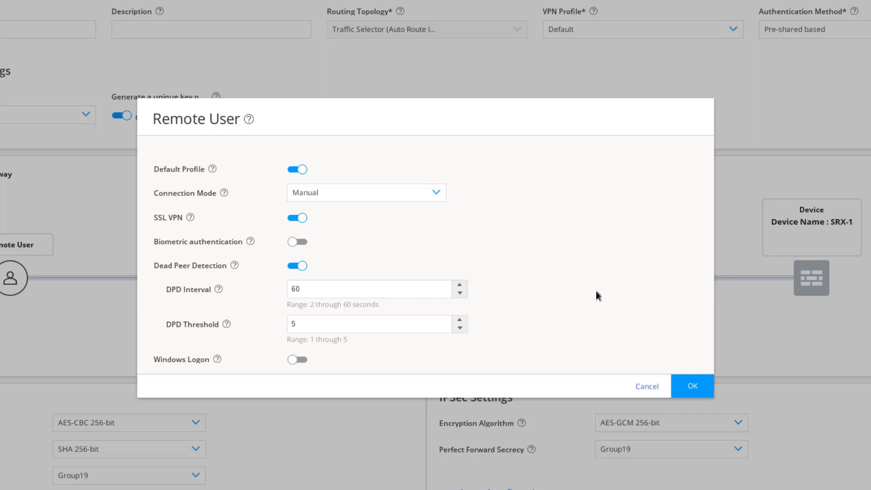
pyautogui.click(683, 384)
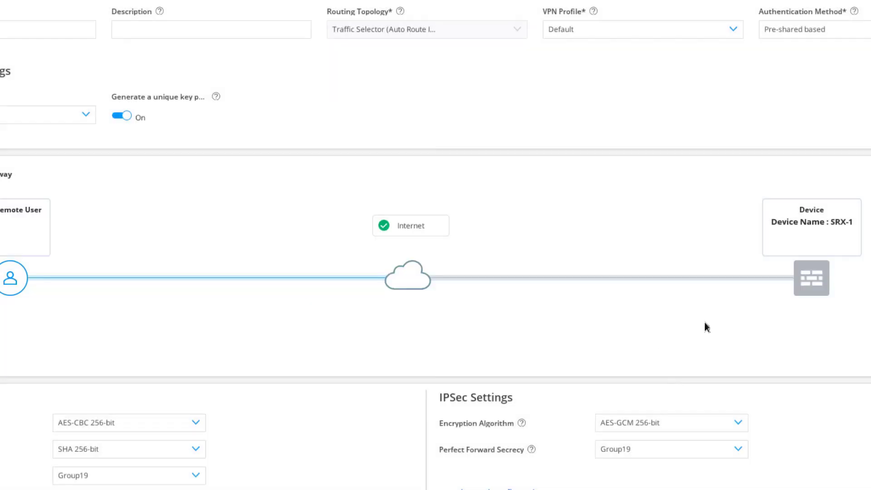
pyautogui.click(812, 279)
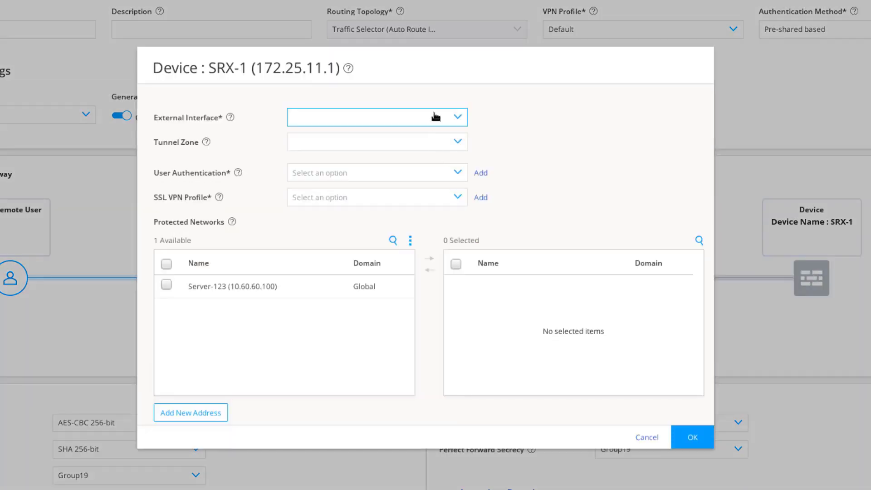
# - Set SRX-1's external interface to ge-0/0/1.0 and tunnel zone to VPN
pyautogui.click(436, 116)
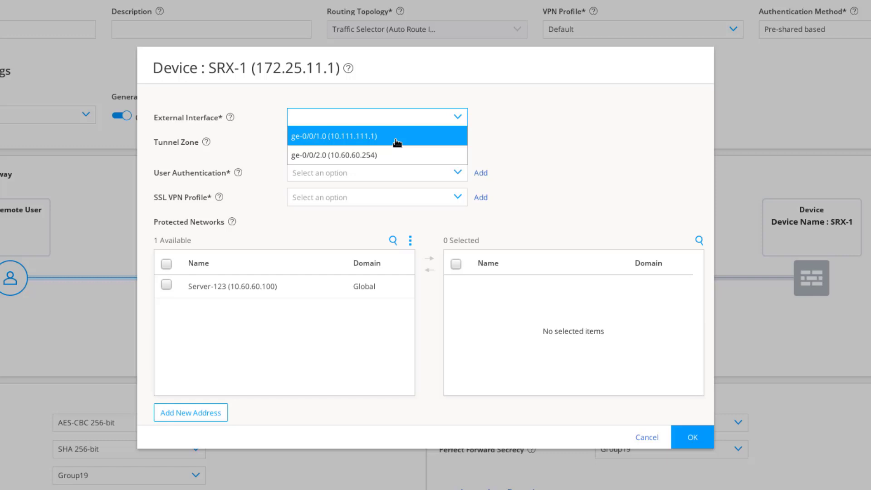
pyautogui.click(398, 141)
pyautogui.click(385, 143)
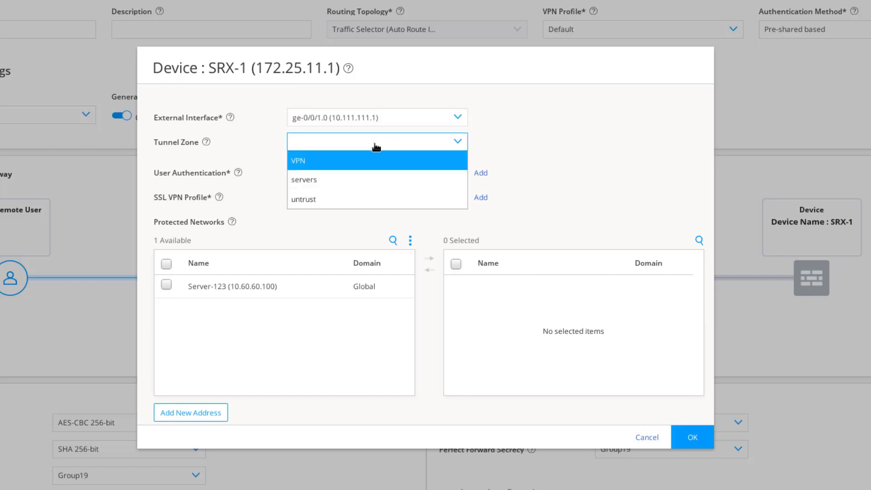
pyautogui.click(320, 163)
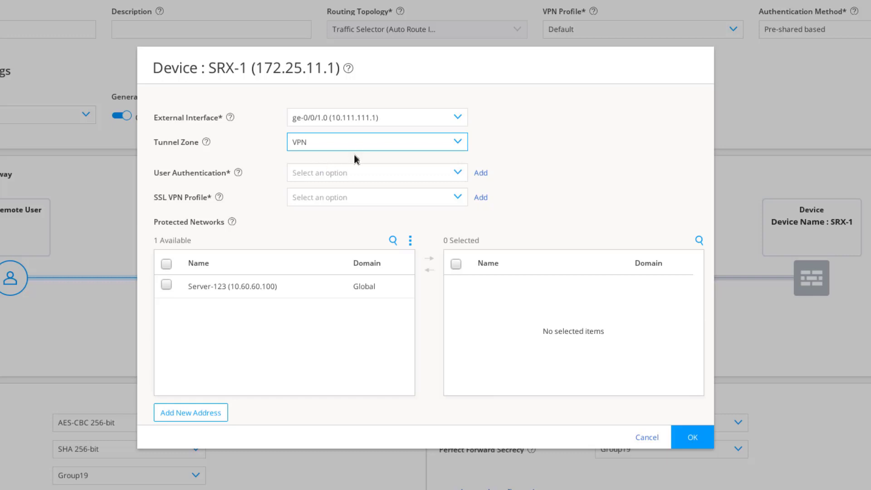
pyautogui.click(399, 171)
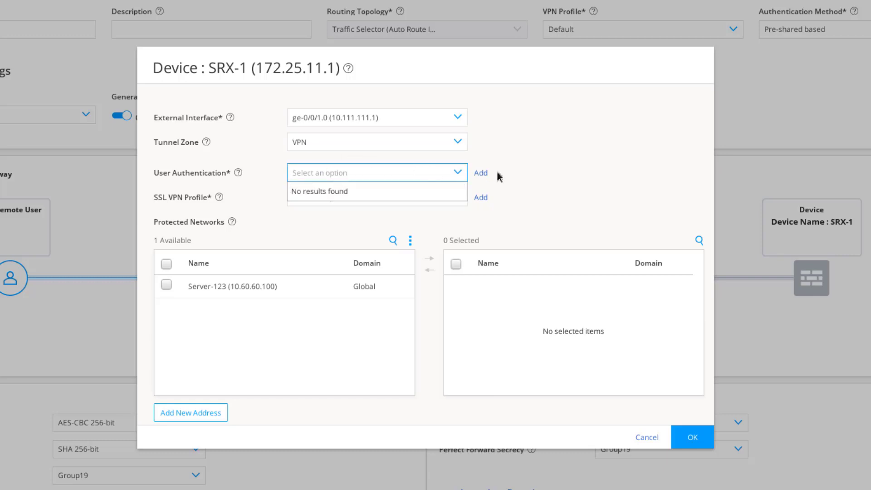
pyautogui.click(482, 173)
# - Create access profile RA-Access_SD-LB with Local authentication enabled
pyautogui.click(482, 173)
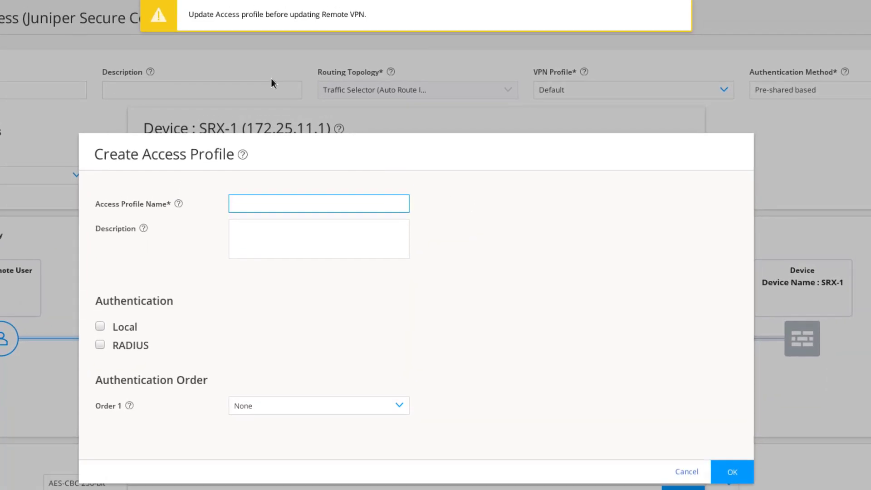
pyautogui.moveTo(202, 26)
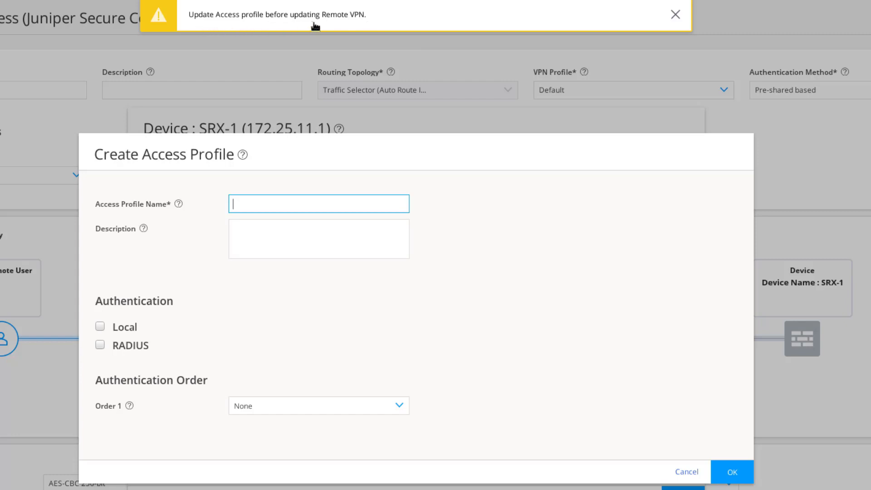
pyautogui.write('RA-Acc')
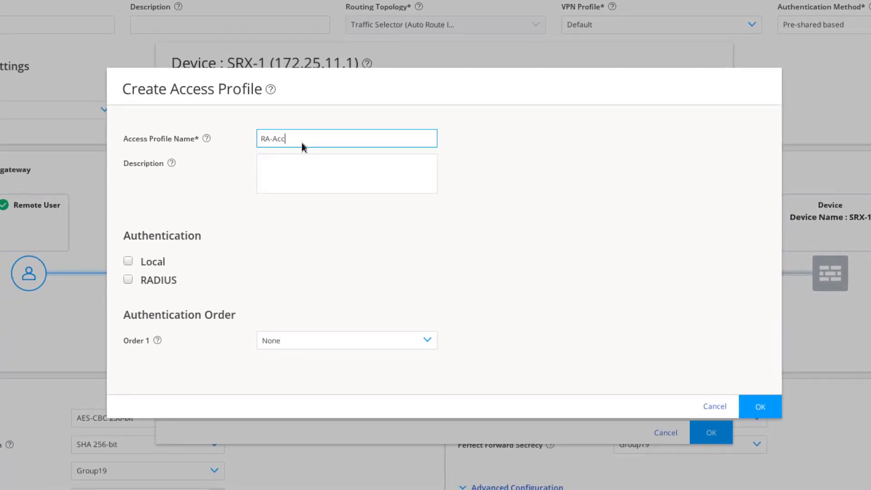
pyautogui.write('ess_SD-LB')
pyautogui.click(128, 261)
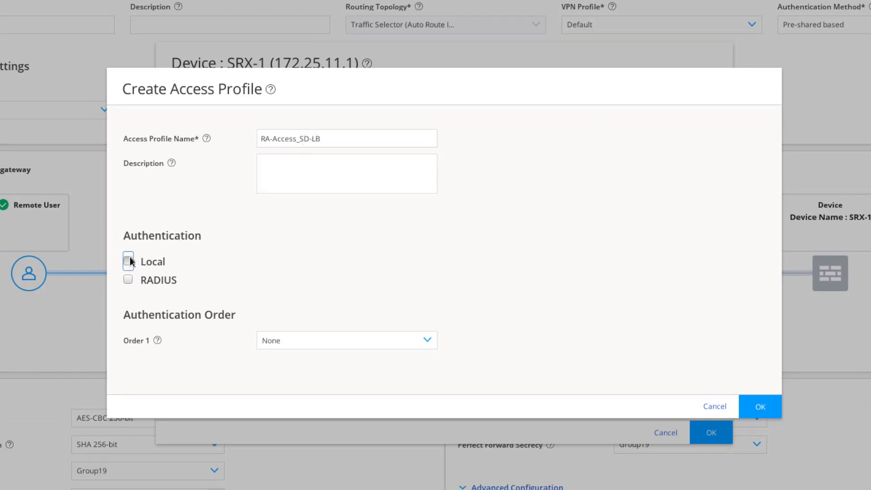
pyautogui.click(424, 242)
pyautogui.click(483, 263)
# - Define address pool RA-Pool-SD-LB on network 10.77.77.0/24 with primary DNS 8.8.8.8
pyautogui.click(496, 241)
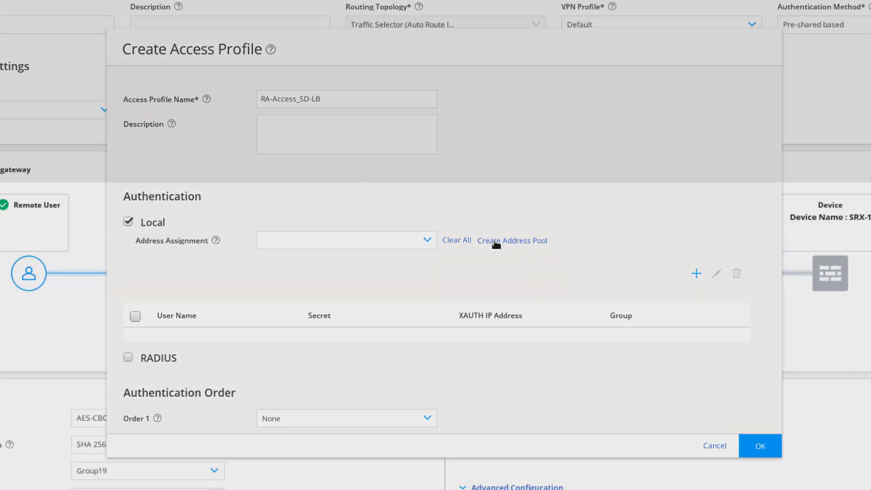
pyautogui.write('RA')
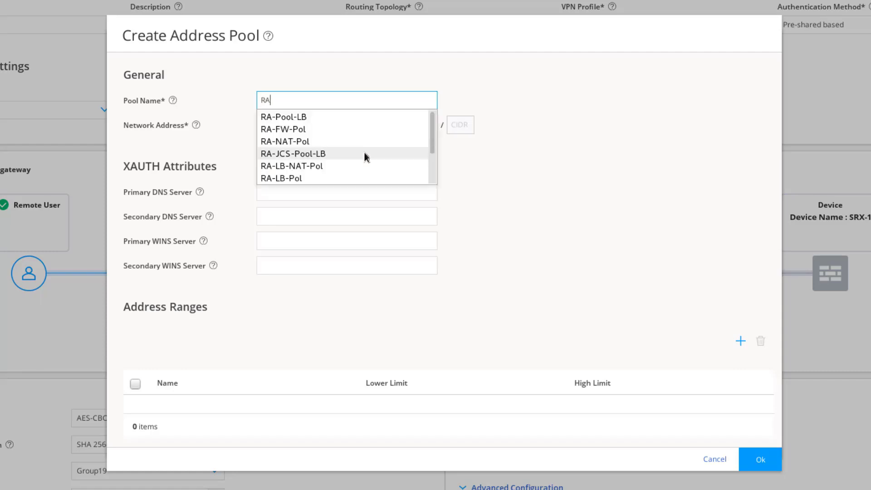
pyautogui.write('-Pool-SD-LB')
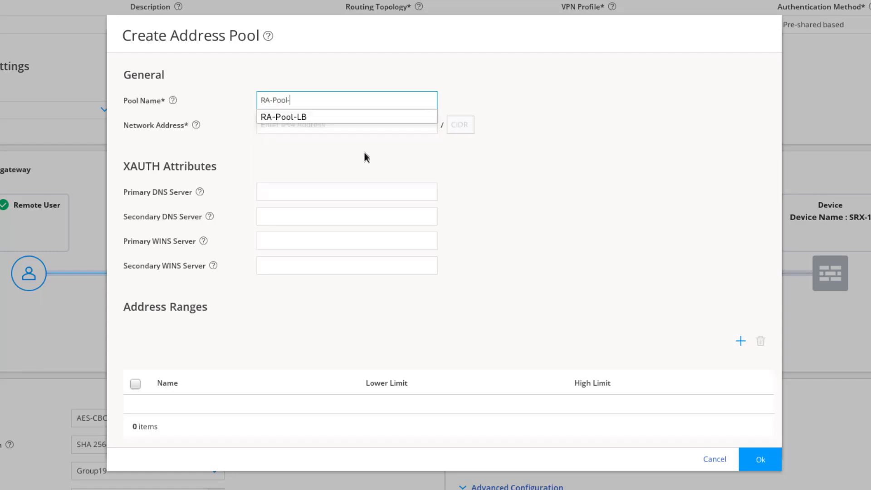
pyautogui.click(342, 127)
pyautogui.click(342, 127)
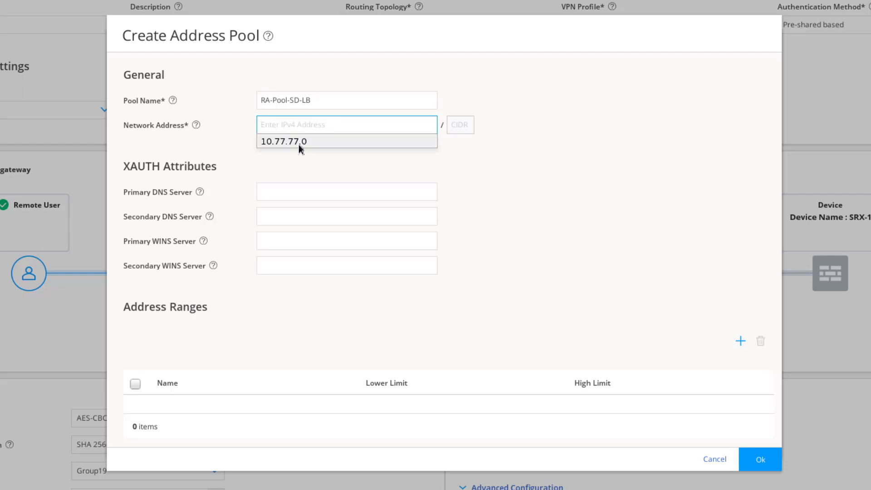
pyautogui.click(298, 139)
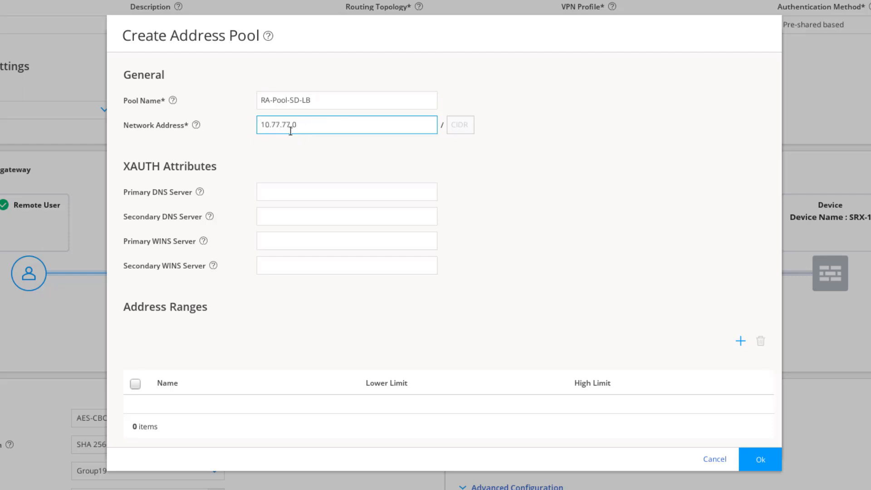
pyautogui.click(464, 127)
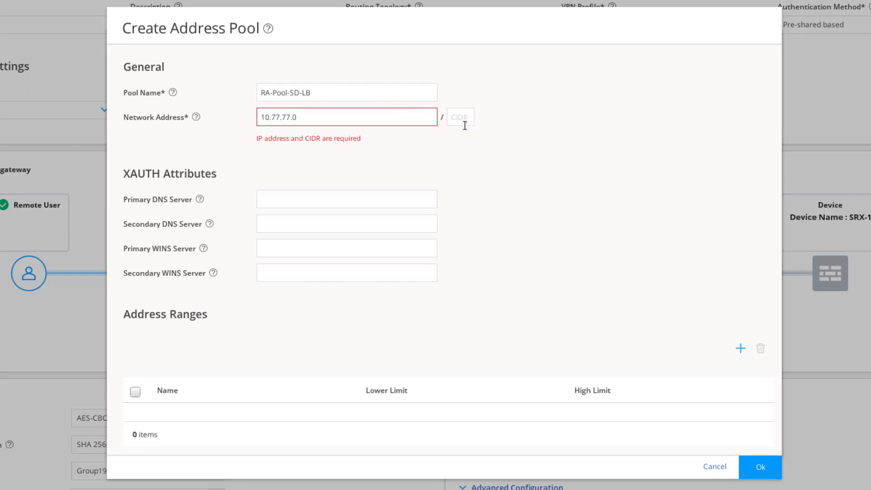
pyautogui.write('24')
pyautogui.click(429, 191)
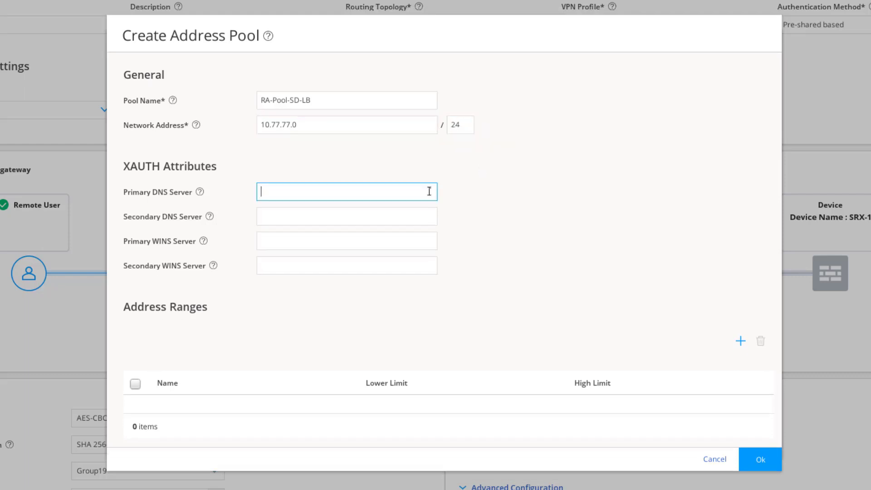
pyautogui.write('8.8.')
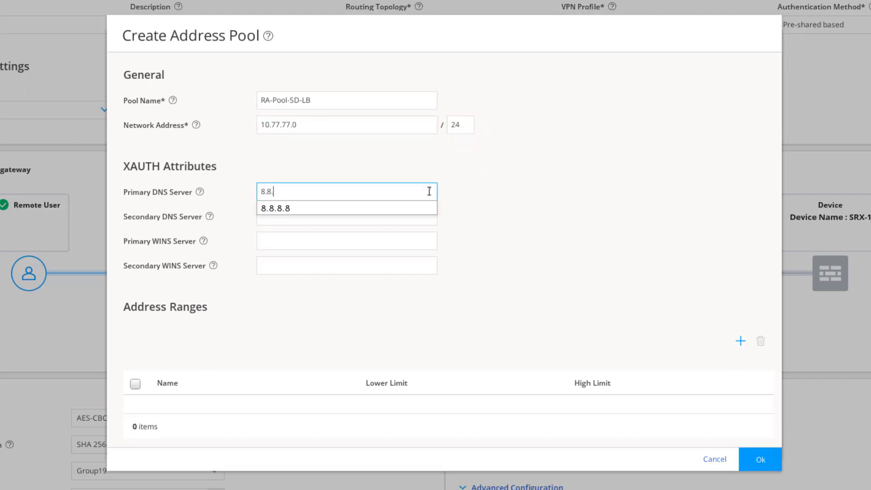
pyautogui.write('8.8')
pyautogui.click(443, 203)
# - Add address range RA-Pool-SD-LB from 10.77.77.10 to 10.77.77.50 and save the pool
pyautogui.click(741, 342)
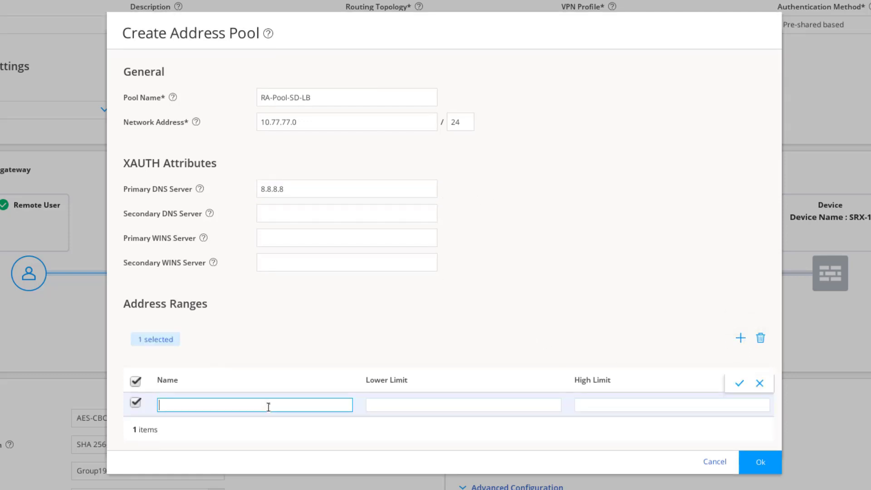
pyautogui.click(269, 405)
pyautogui.click(269, 405)
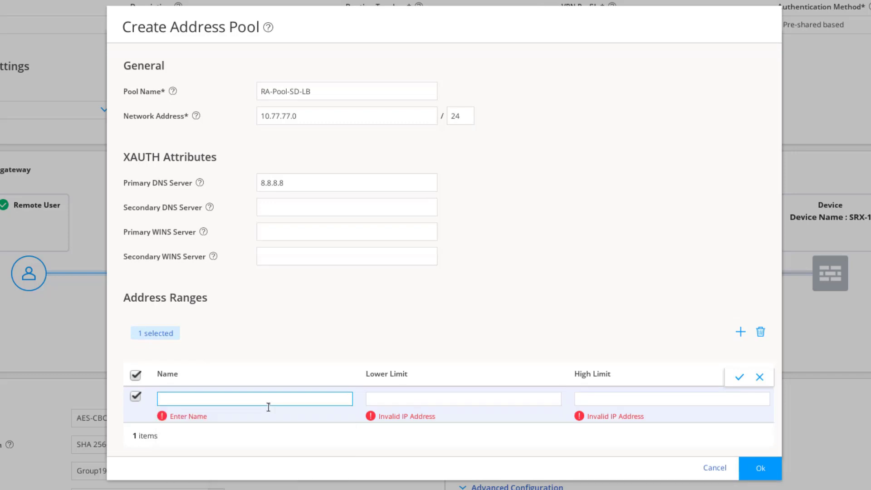
pyautogui.write('RA-Po')
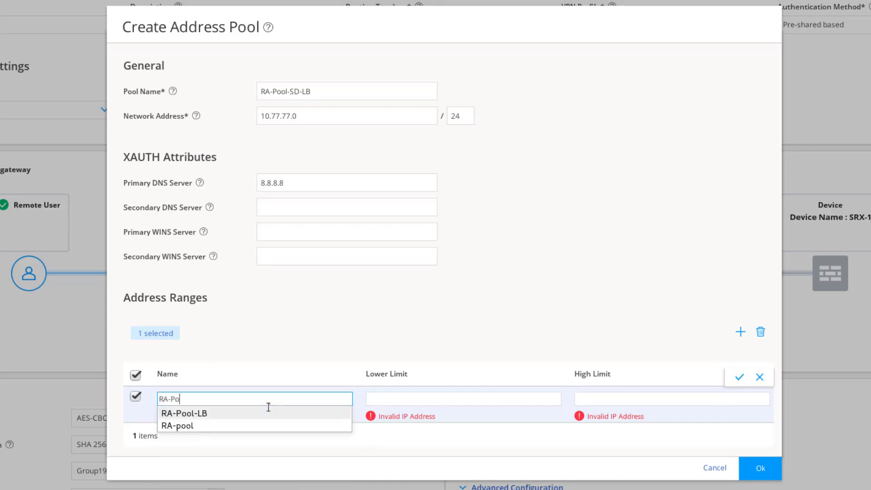
pyautogui.write('ol-SD-LB')
pyautogui.press('Tab')
pyautogui.write('10.77')
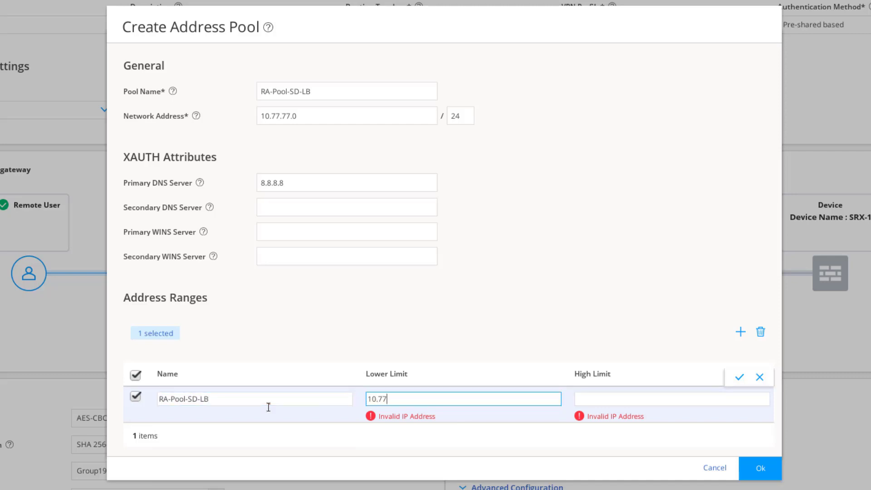
pyautogui.write('.77.10')
pyautogui.press('Tab')
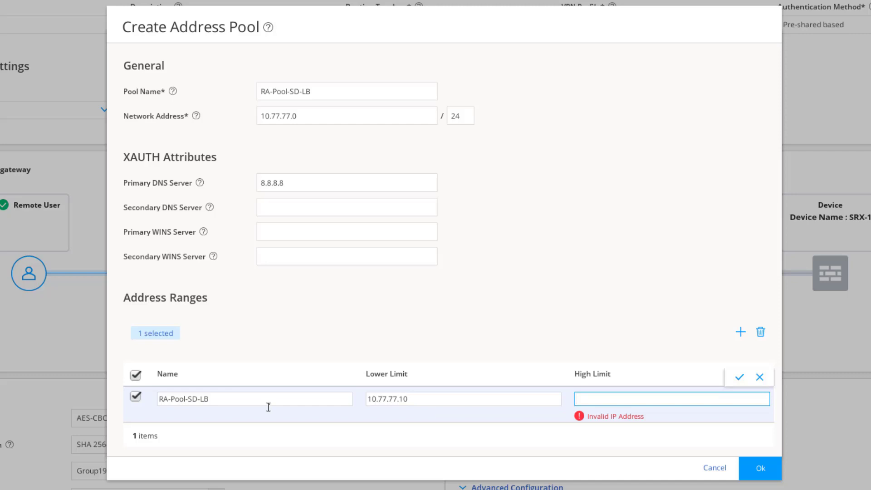
pyautogui.write('10.77.77.50')
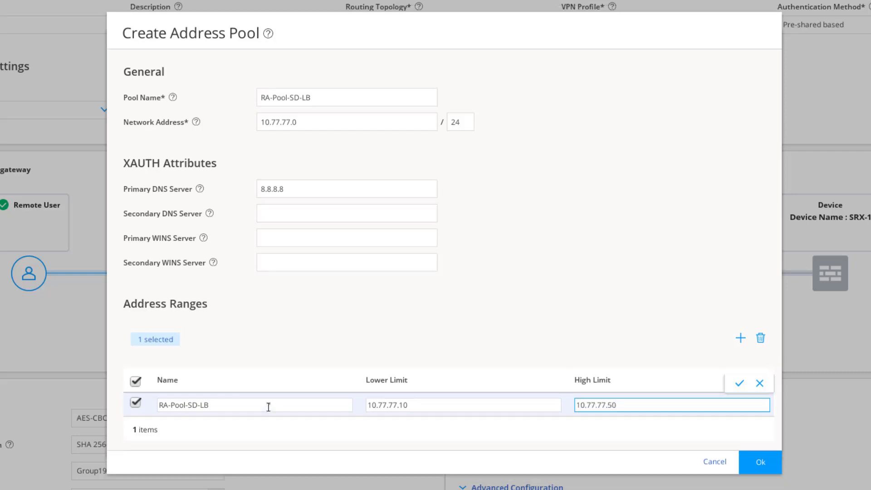
pyautogui.click(738, 384)
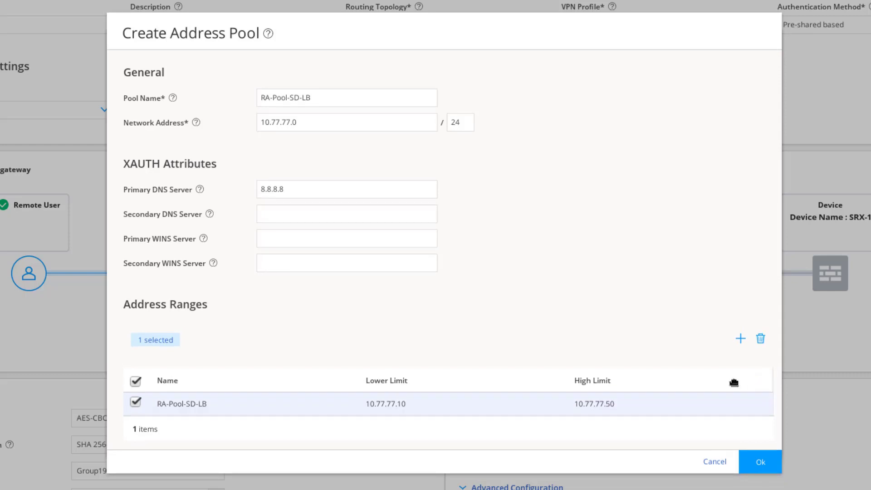
pyautogui.click(761, 462)
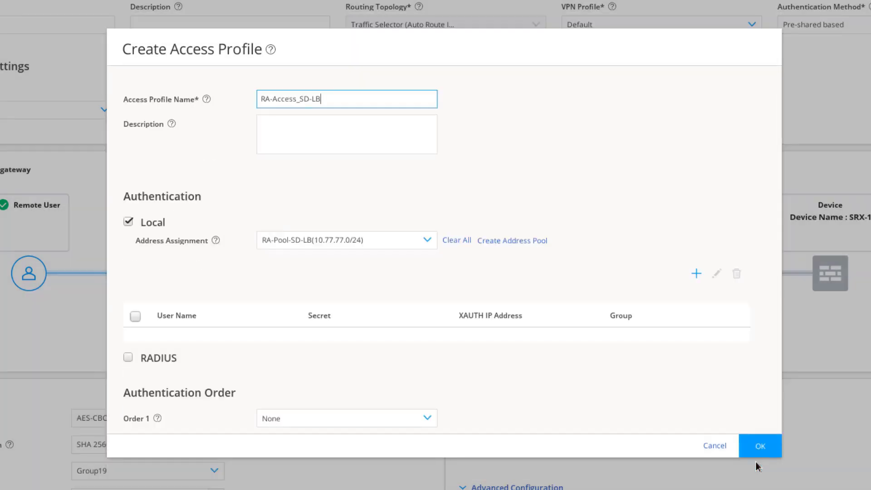
# - Add a local user with its password and save the RA-Access_SD-LB access profile
pyautogui.click(697, 274)
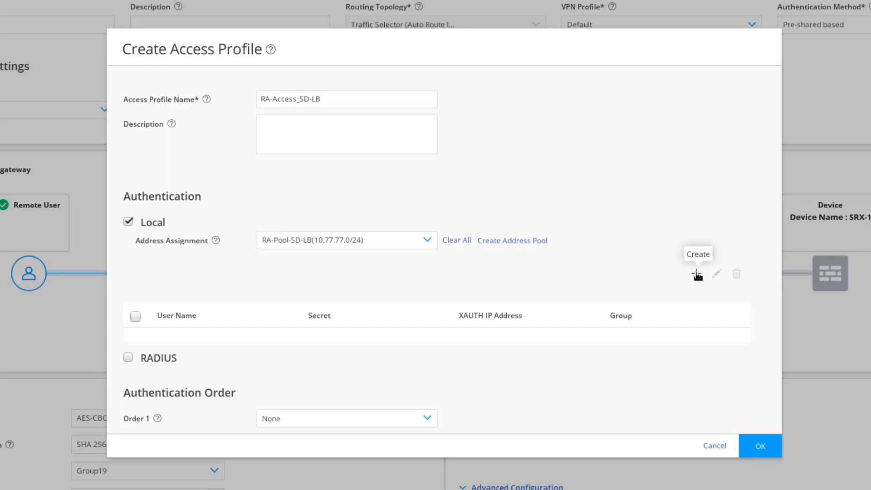
pyautogui.press('Tab')
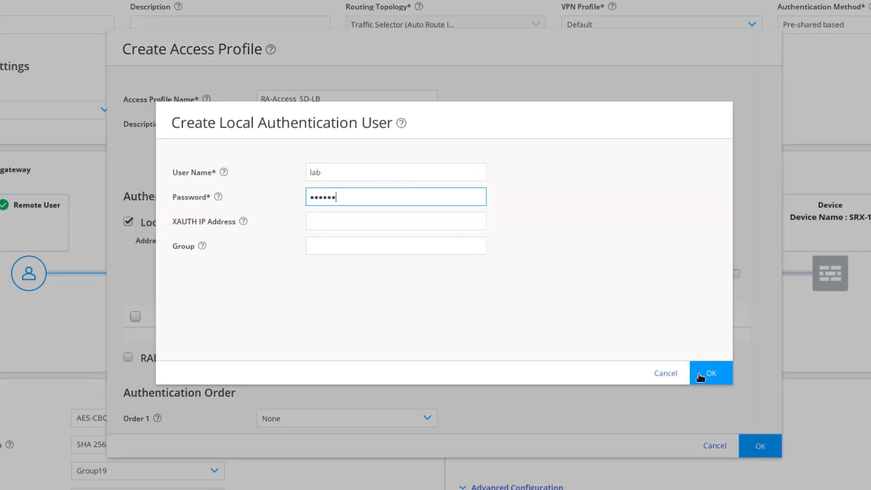
pyautogui.click(699, 374)
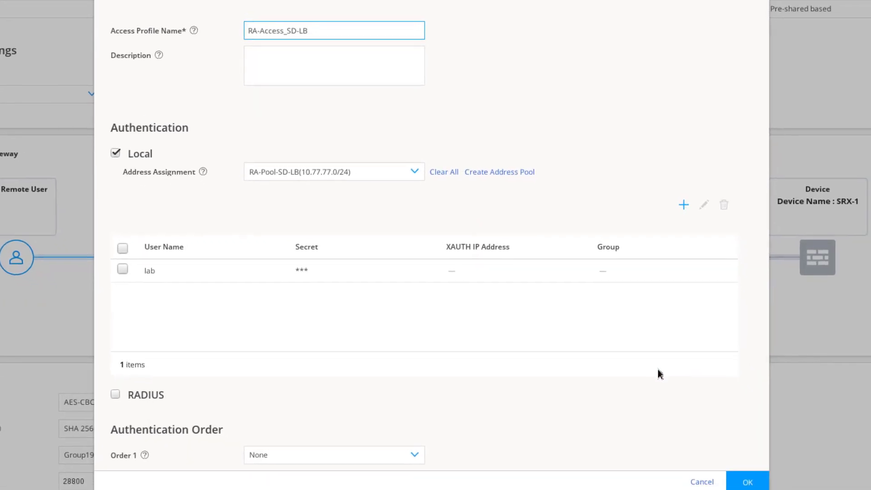
pyautogui.click(749, 479)
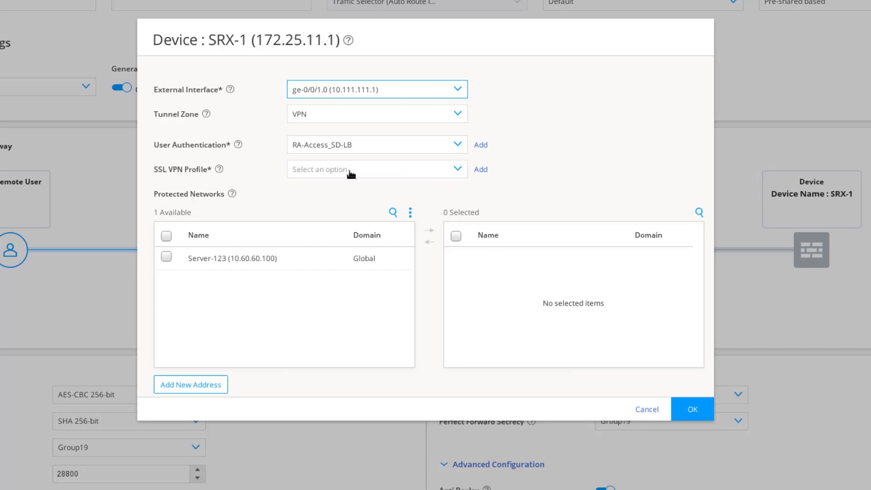
# - Find no SSL VPN profile in the list for SRX-1 and begin adding a new one
pyautogui.click(431, 174)
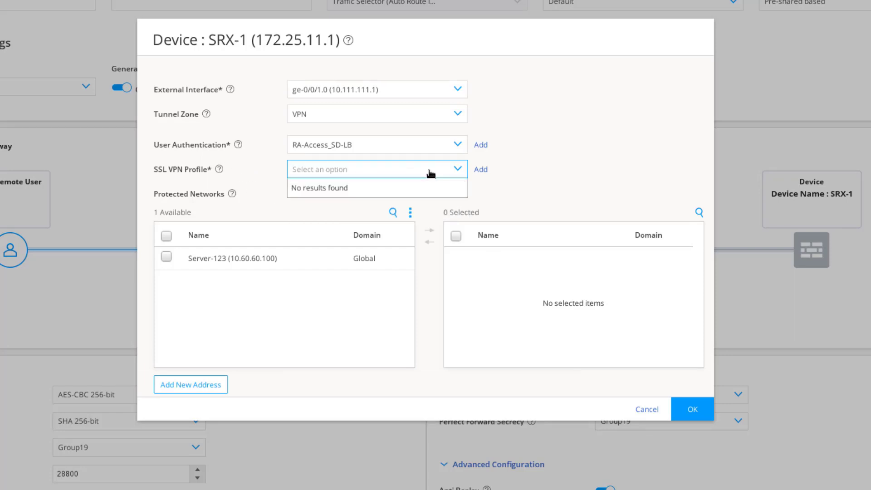
pyautogui.click(482, 169)
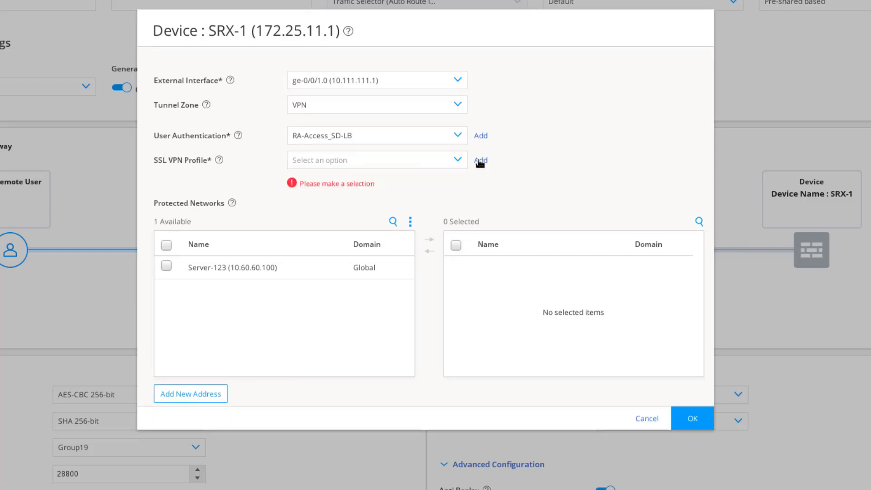
pyautogui.click(480, 161)
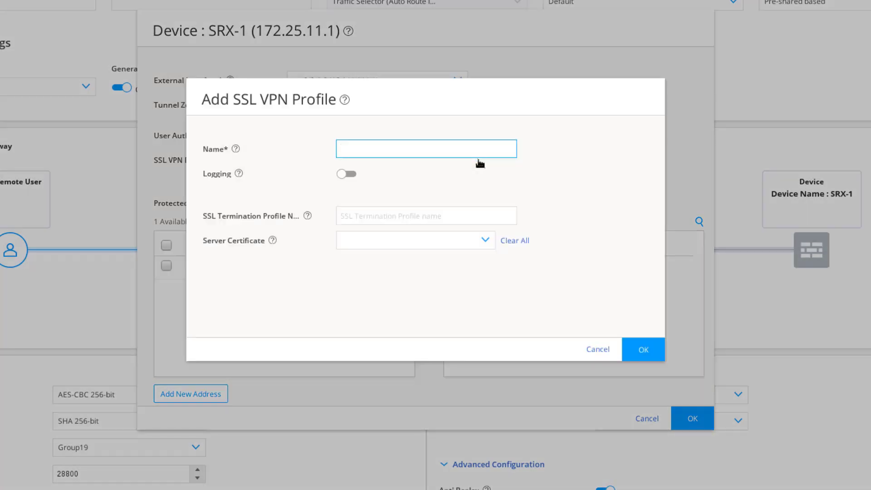
# - Save SSL VPN profile SSl-VPN-SD-LB with termination profile SSL-Term-SD-LB and certificate Juniper-RA-LB
pyautogui.write('SSl-VP')
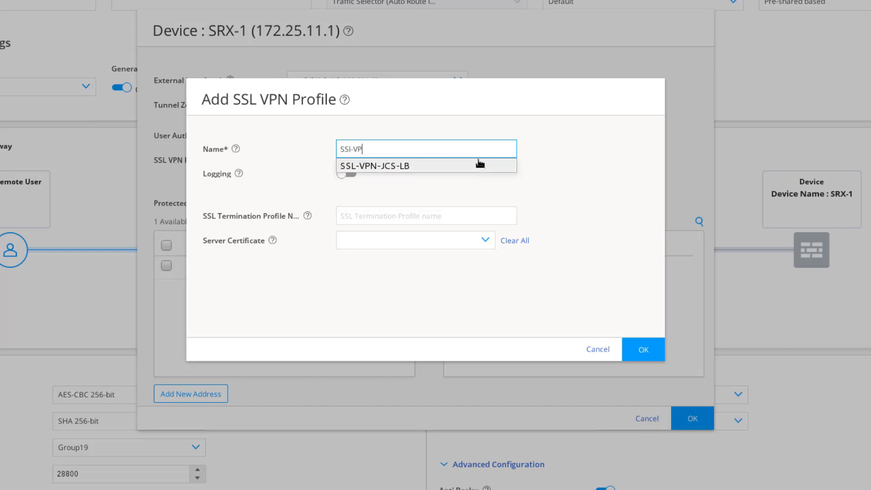
pyautogui.write('N-SD-LB')
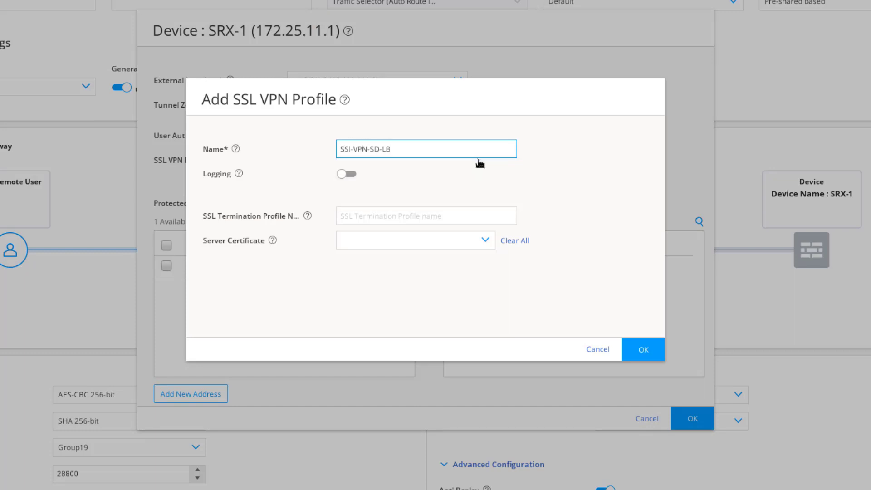
pyautogui.click(430, 216)
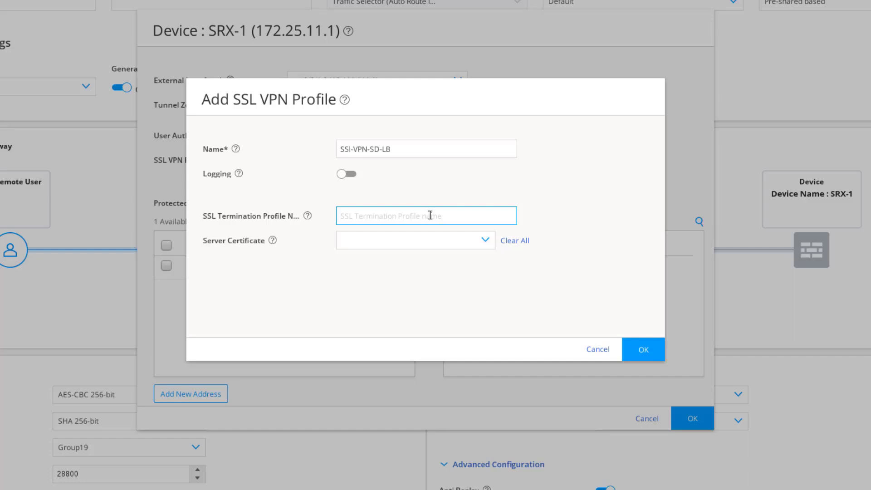
pyautogui.write('SSL-Term-')
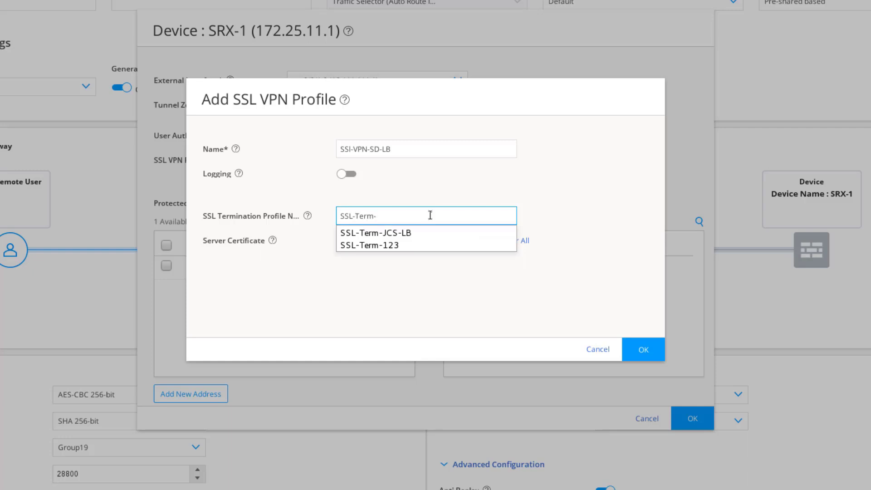
pyautogui.write('SD-LB')
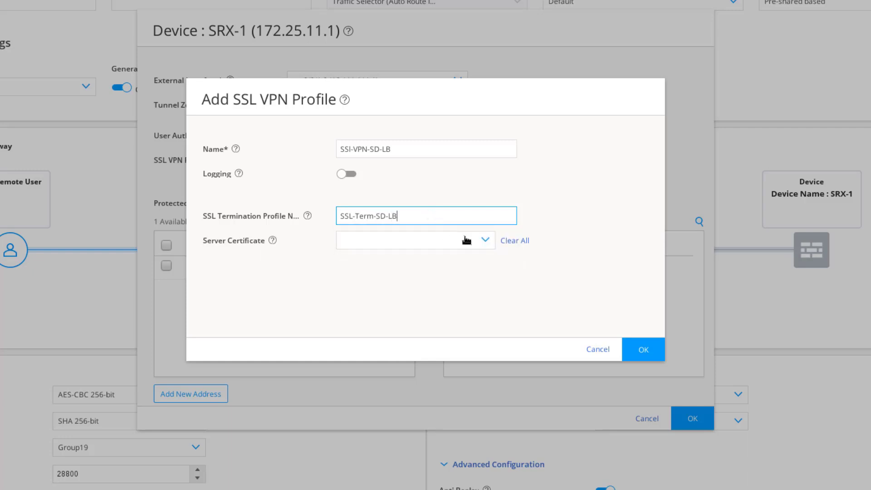
pyautogui.click(467, 239)
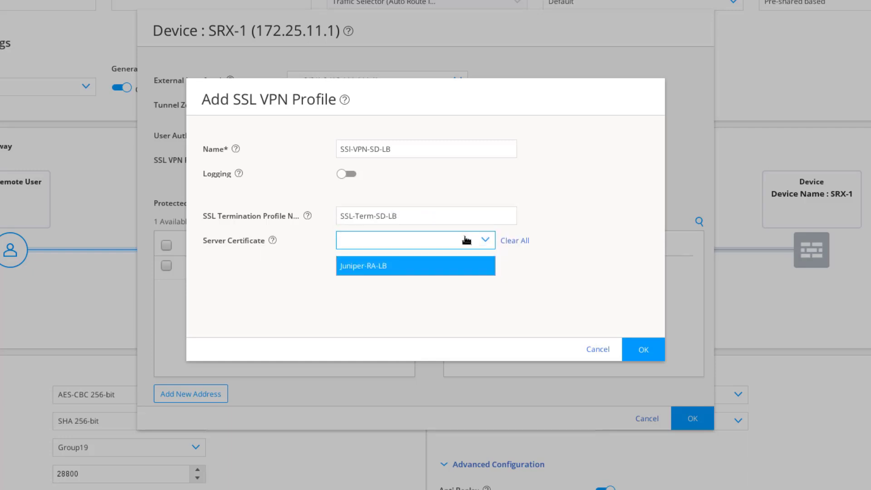
pyautogui.click(420, 269)
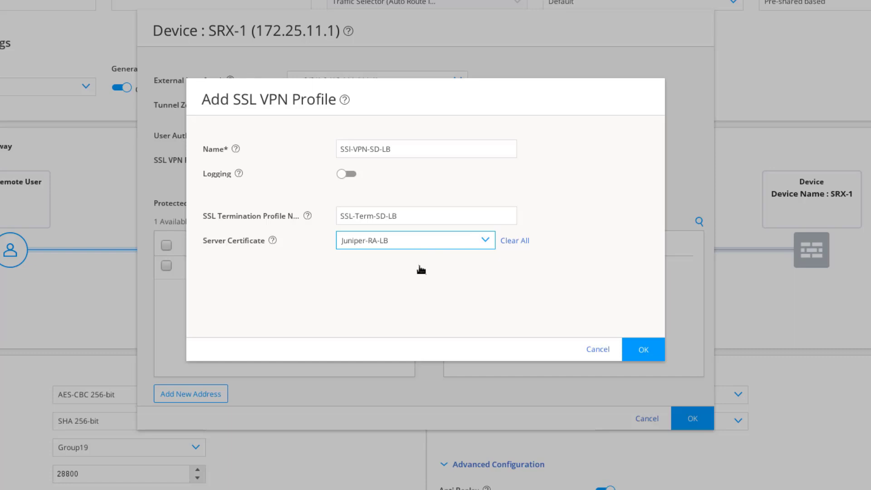
pyautogui.click(643, 349)
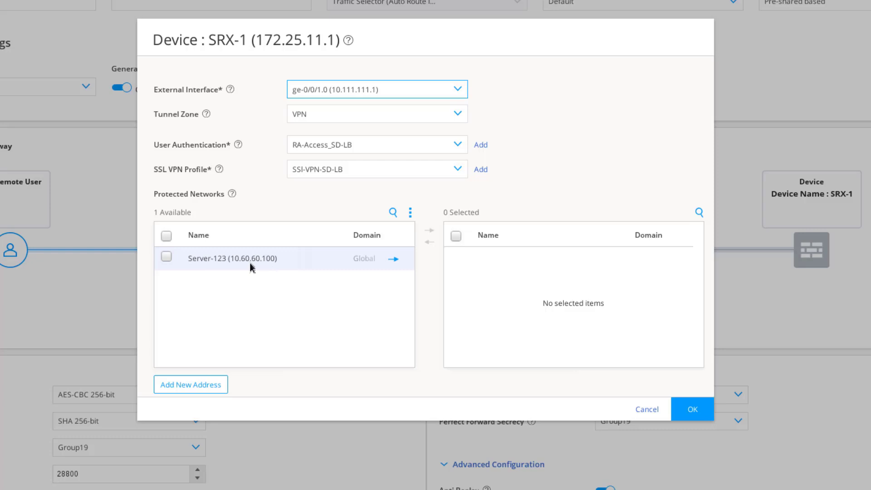
# - Add Server-123 to SRX-1's protected networks and save the local gateway settings
pyautogui.click(394, 260)
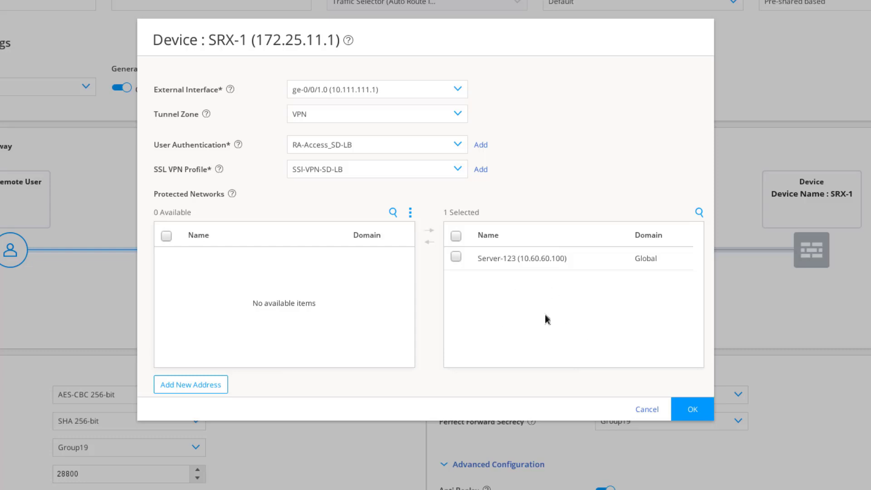
pyautogui.click(694, 406)
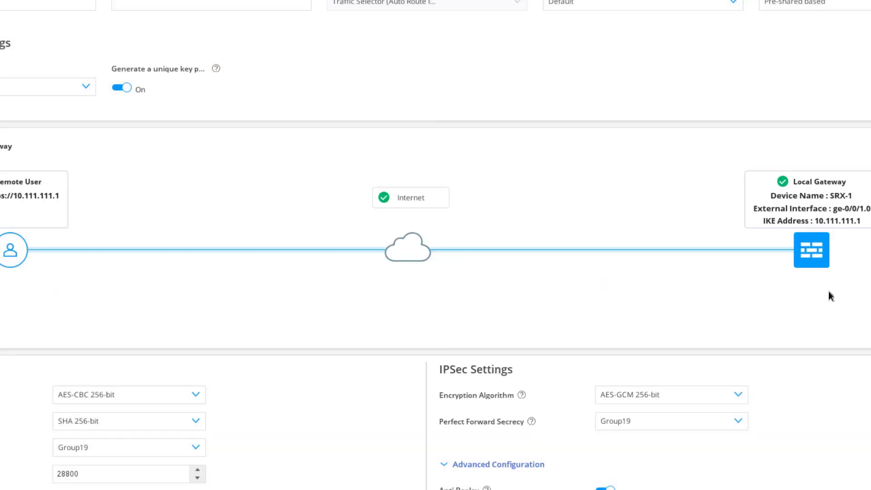
# - Set the IKE NAT-T keep alive value to 10
pyautogui.scroll(-6, 845, 338)
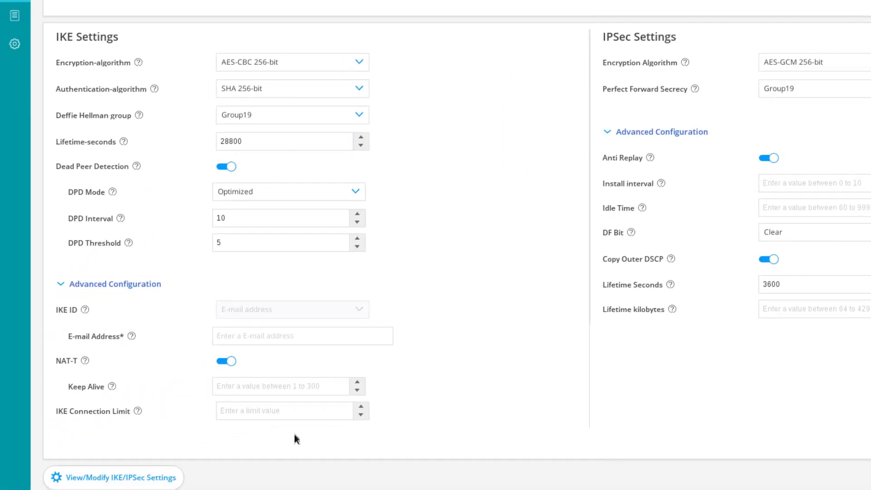
pyautogui.click(276, 390)
pyautogui.write('1')
# - Enter the IKE ID e-mail address for the VPN
pyautogui.click(275, 336)
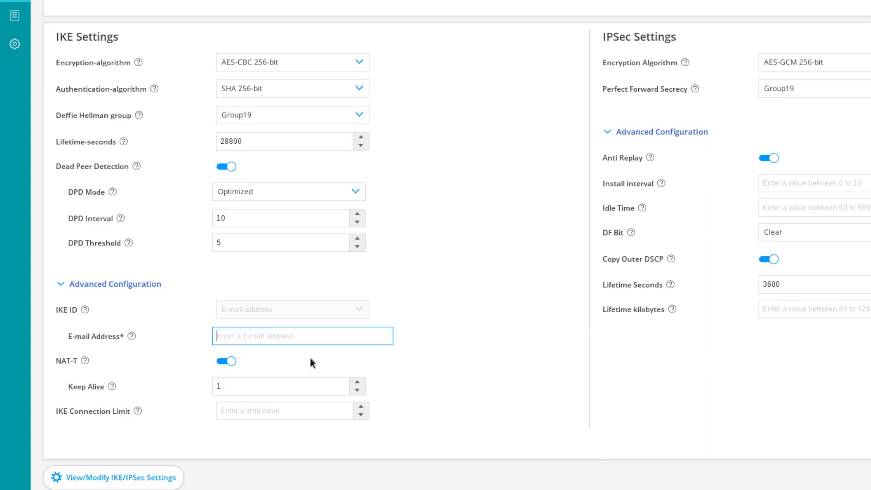
pyautogui.scroll(7, 307, 383)
pyautogui.scroll(1, 309, 386)
pyautogui.click(258, 339)
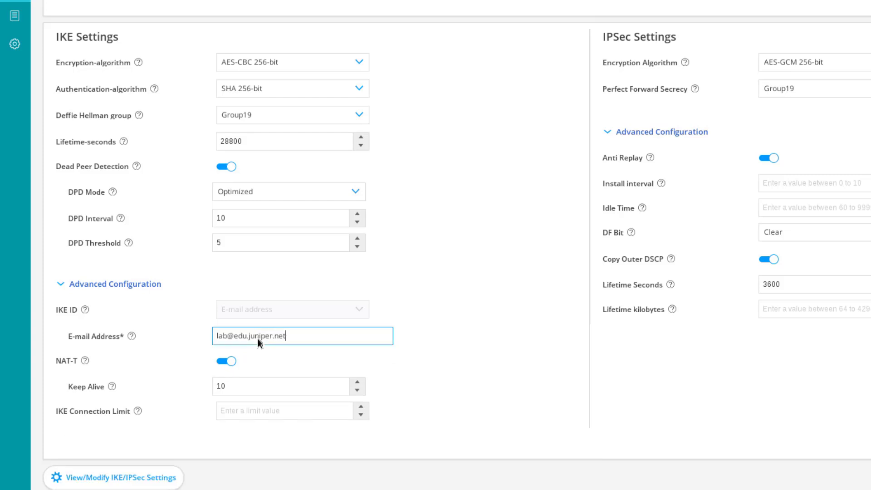
pyautogui.click(469, 237)
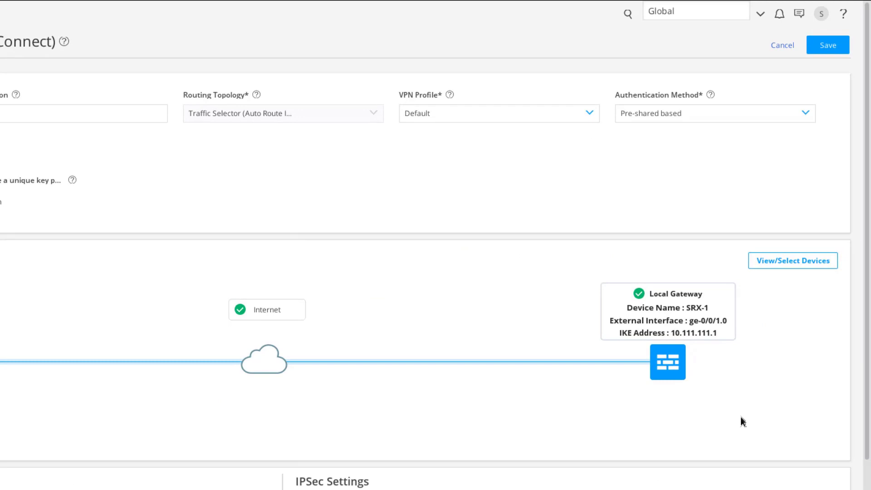
# - Save the VPN as a new shared profile named RA-Dyn-SD-LB
pyautogui.click(829, 46)
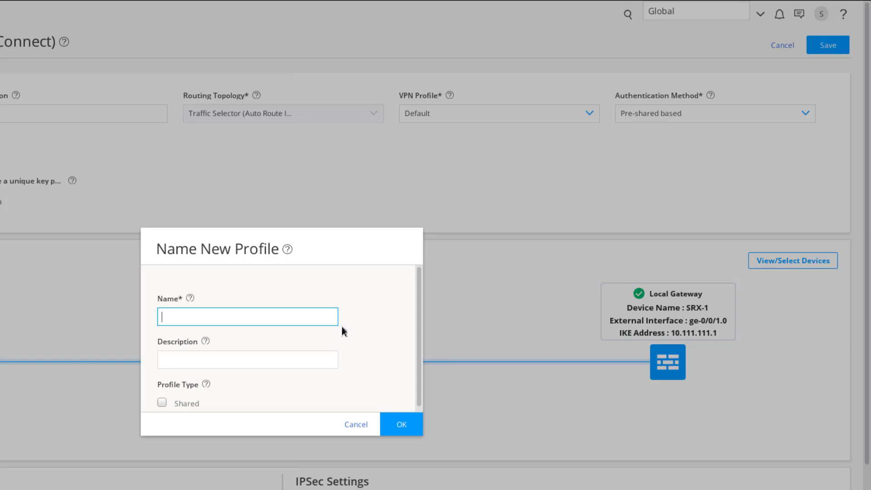
pyautogui.click(227, 318)
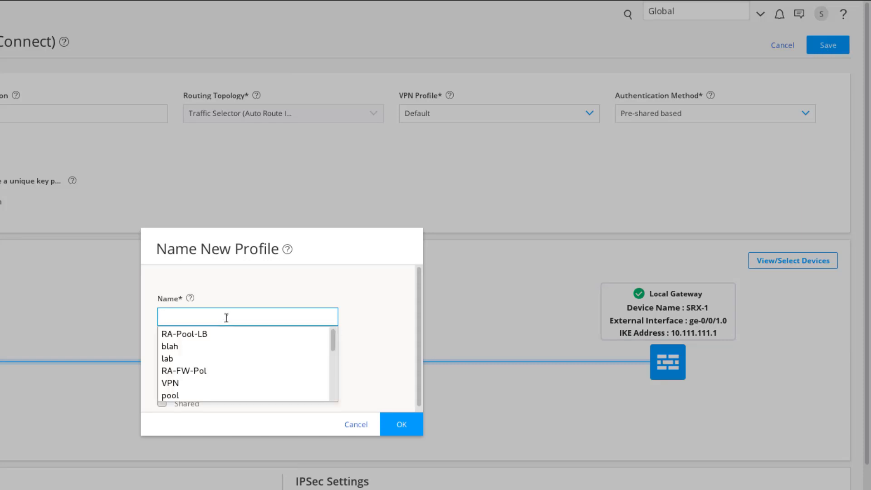
pyautogui.click(259, 298)
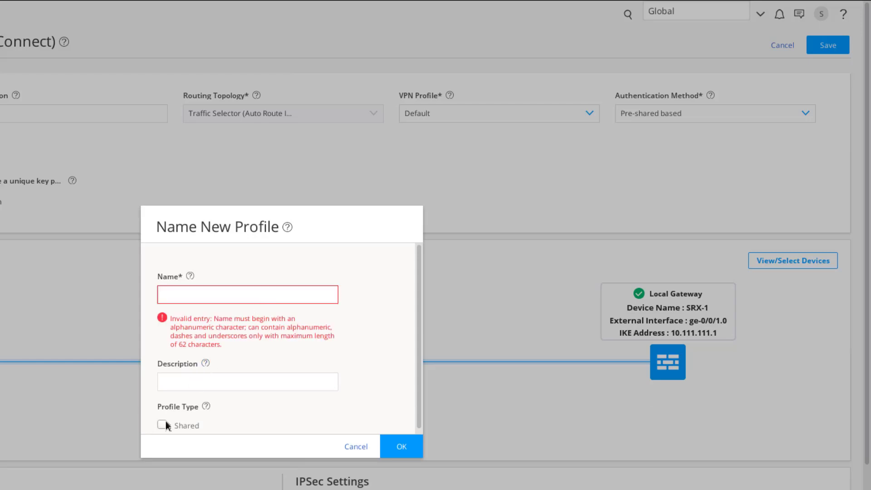
pyautogui.click(196, 298)
pyautogui.write('RA-Dyn-SD-LB')
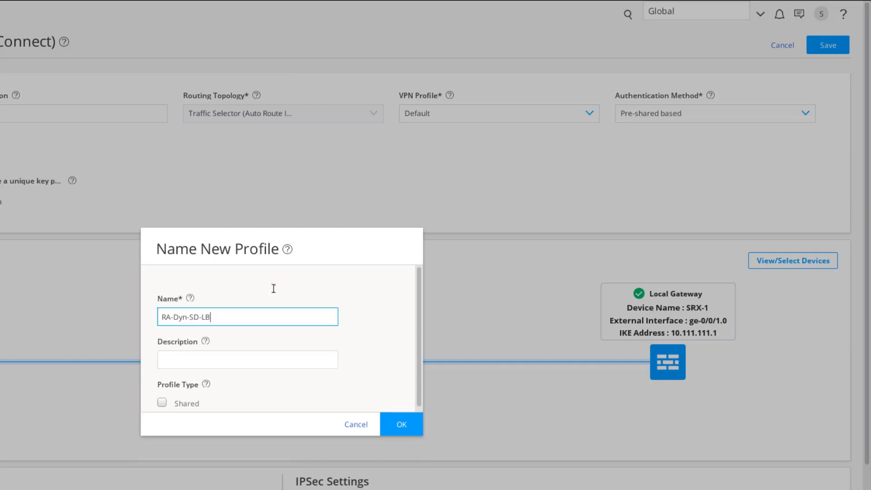
pyautogui.click(162, 403)
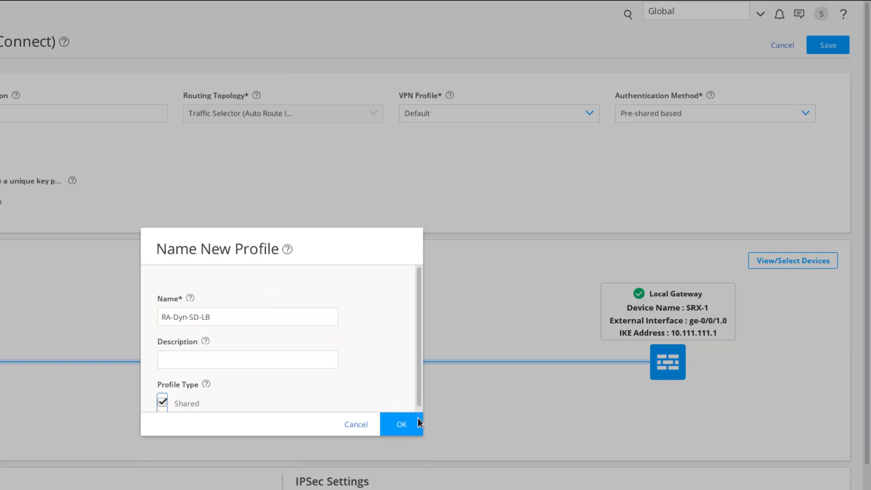
pyautogui.click(407, 424)
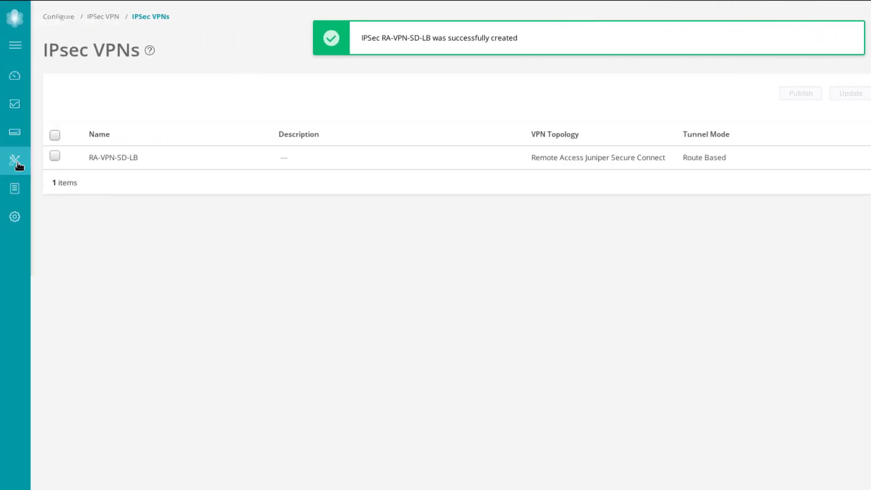
# - Go to Configure > User Firewall Management > Access Profile and select RA-Access_SD-LB
pyautogui.click(19, 166)
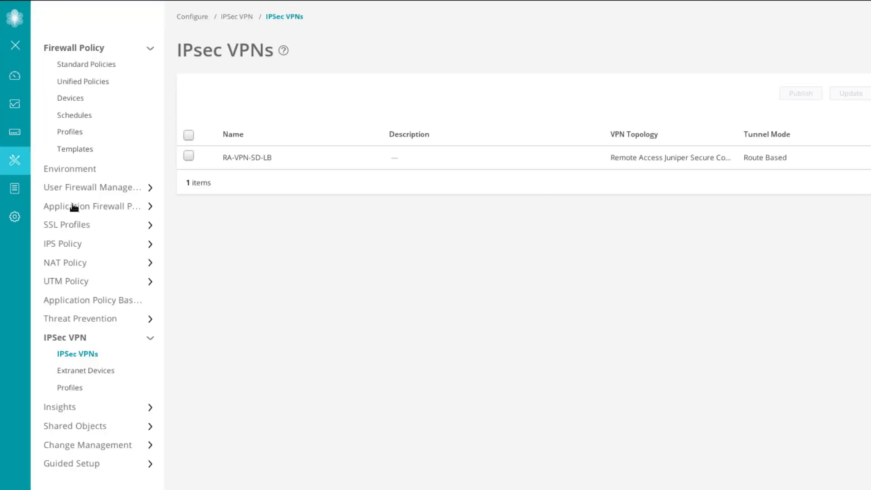
pyautogui.click(97, 188)
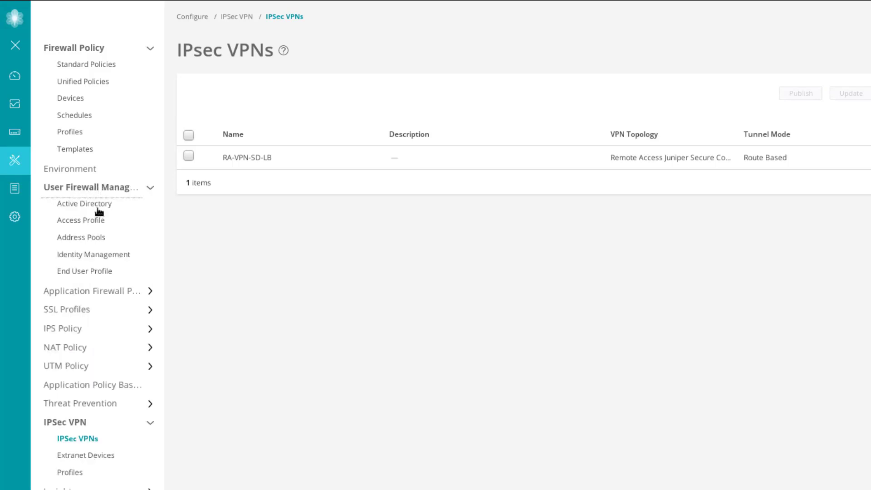
pyautogui.click(101, 223)
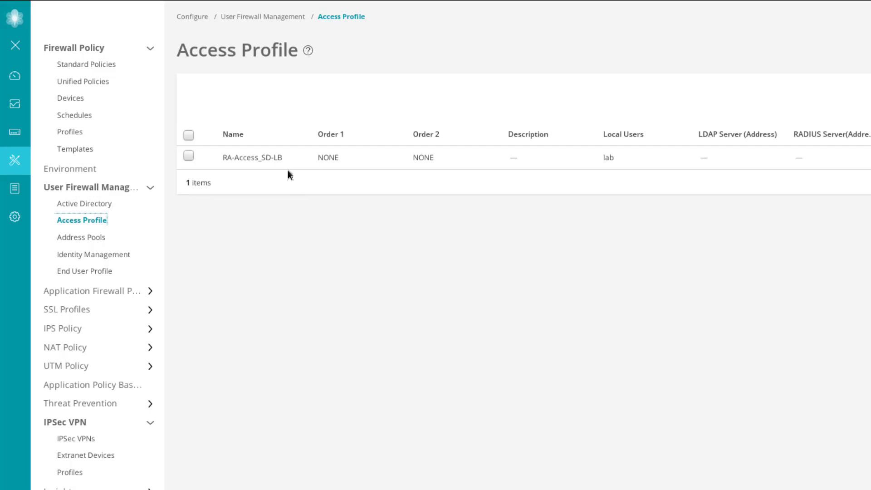
pyautogui.click(189, 156)
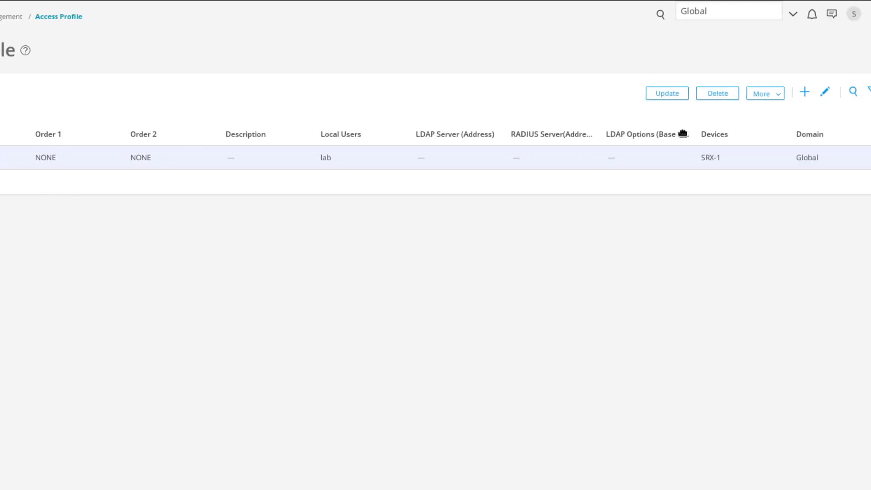
# - Push RA-Access_SD-LB to SRX-1 and open the job to confirm 100% success
pyautogui.click(695, 83)
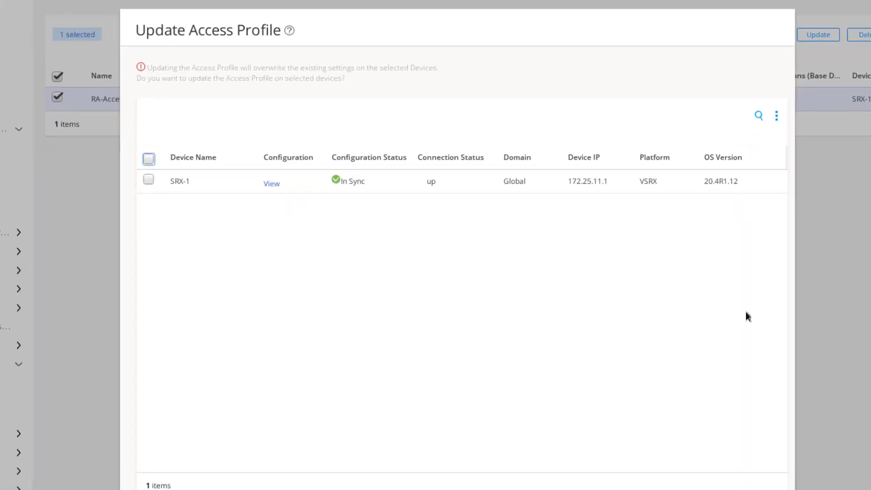
pyautogui.click(155, 177)
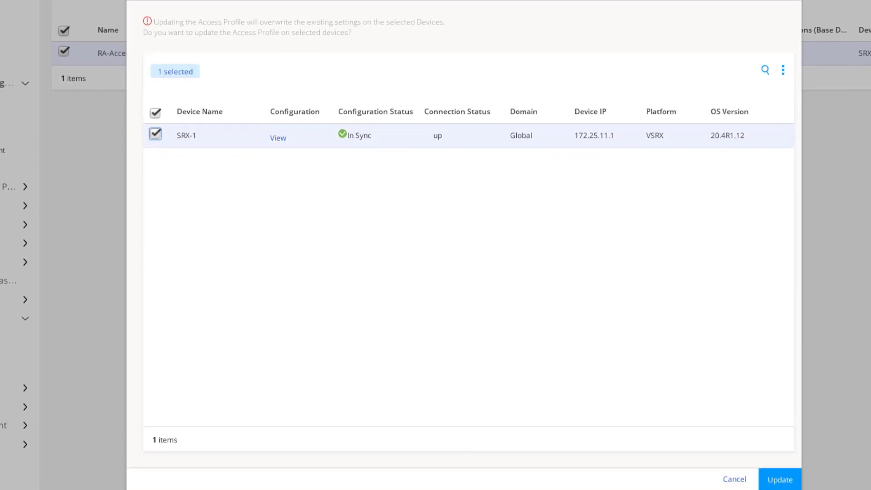
pyautogui.click(789, 469)
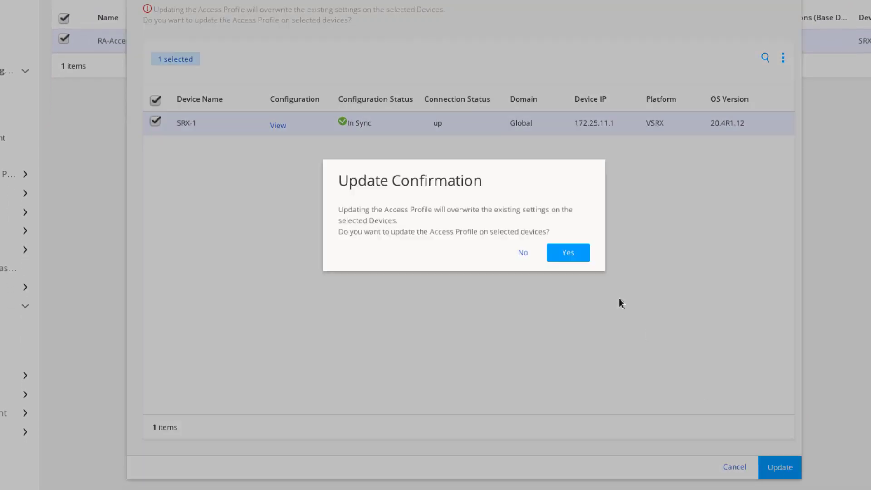
pyautogui.click(584, 257)
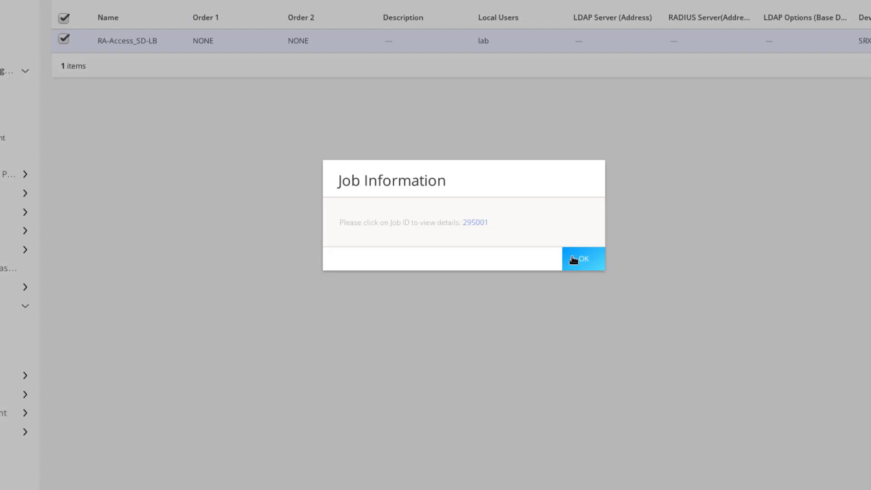
pyautogui.click(476, 223)
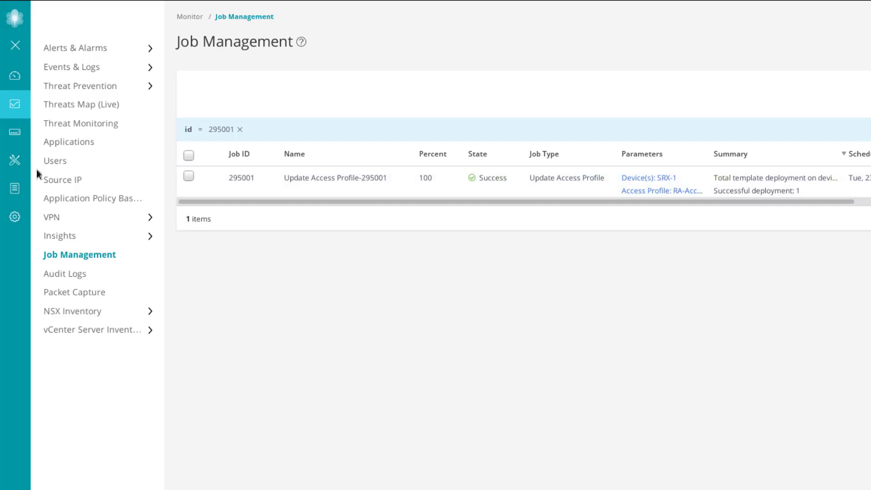
# - Go to Configure > IPSec VPN > IPSec VPNs and select RA-VPN-SD-LB
pyautogui.click(18, 163)
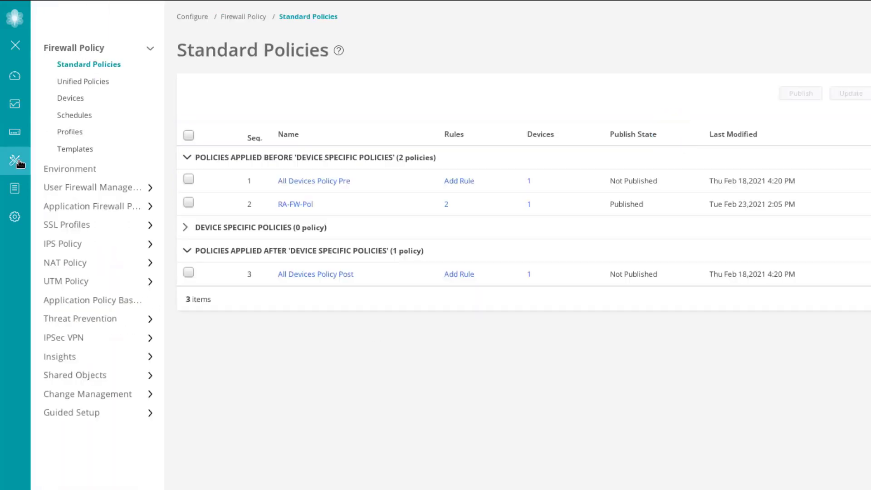
pyautogui.click(76, 340)
pyautogui.click(77, 356)
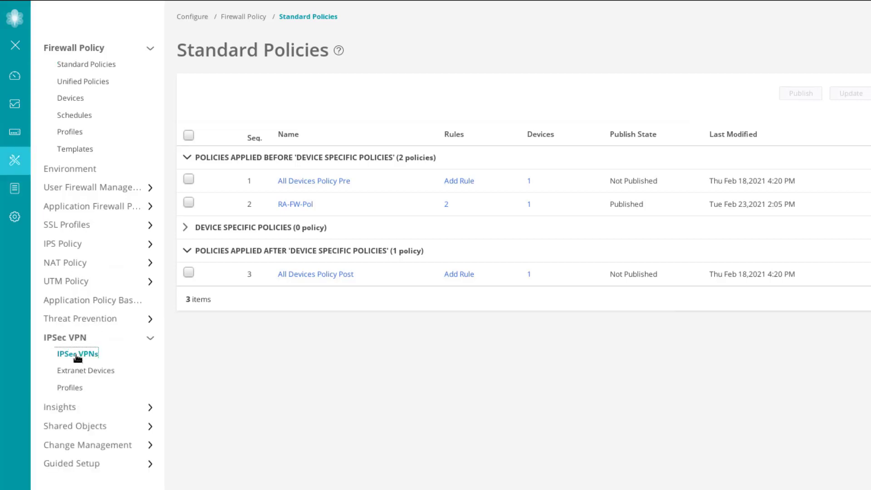
pyautogui.click(188, 156)
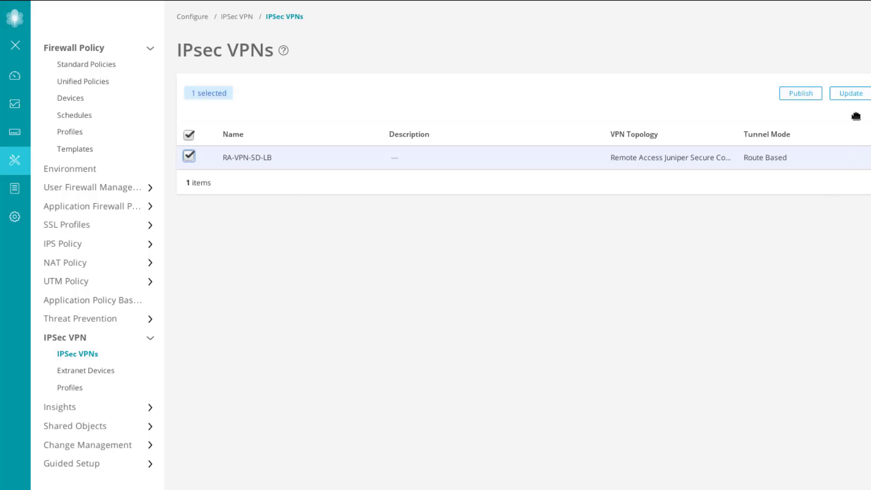
# - Publish RA-VPN-SD-LB and update it on SRX-1 right away, confirming the overwrite
pyautogui.click(859, 92)
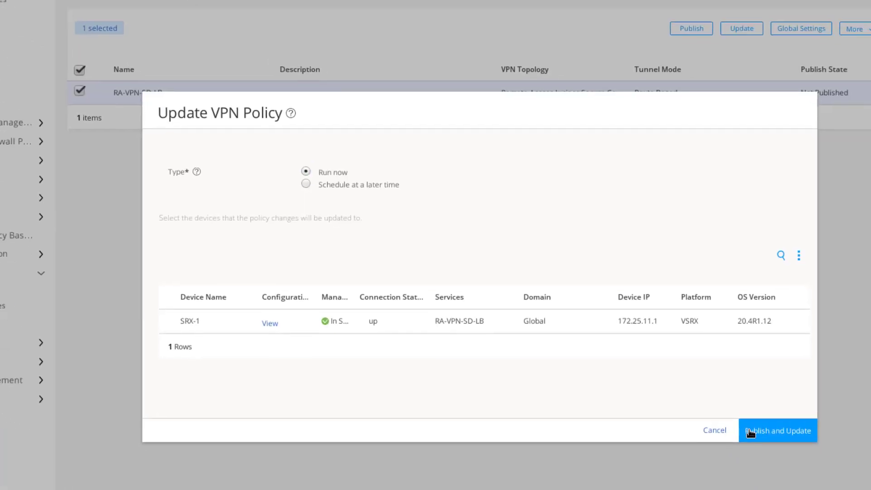
pyautogui.click(717, 409)
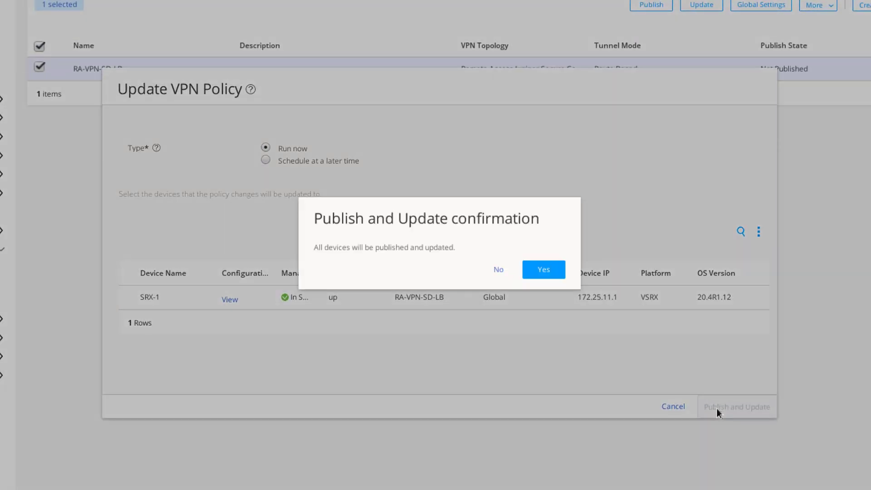
pyautogui.click(546, 268)
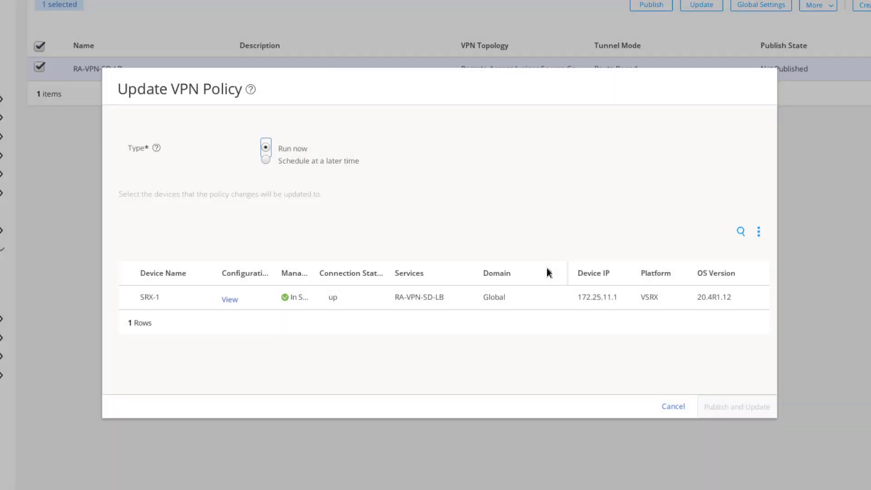
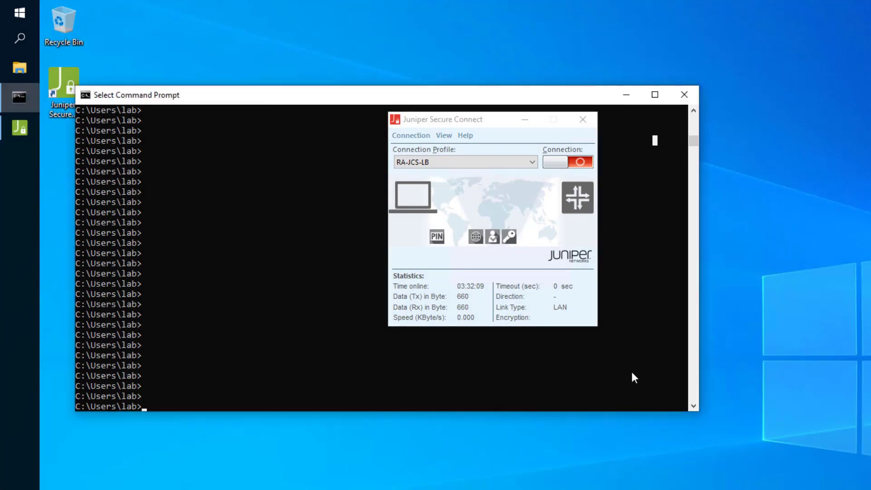
# - Rerun the continuous ping to 10.60.60.100 and bring Juniper Secure Connect to the front
pyautogui.write('ping 10.60.60.100 -t')
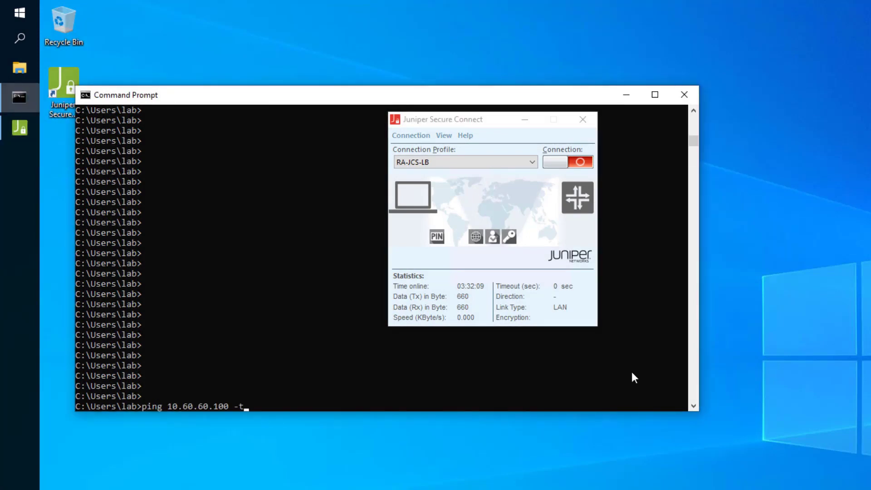
pyautogui.press('Return')
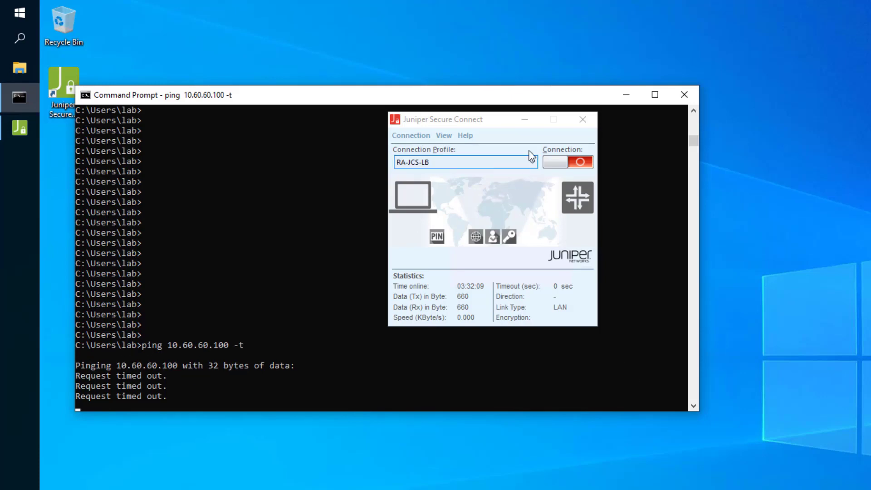
pyautogui.click(504, 124)
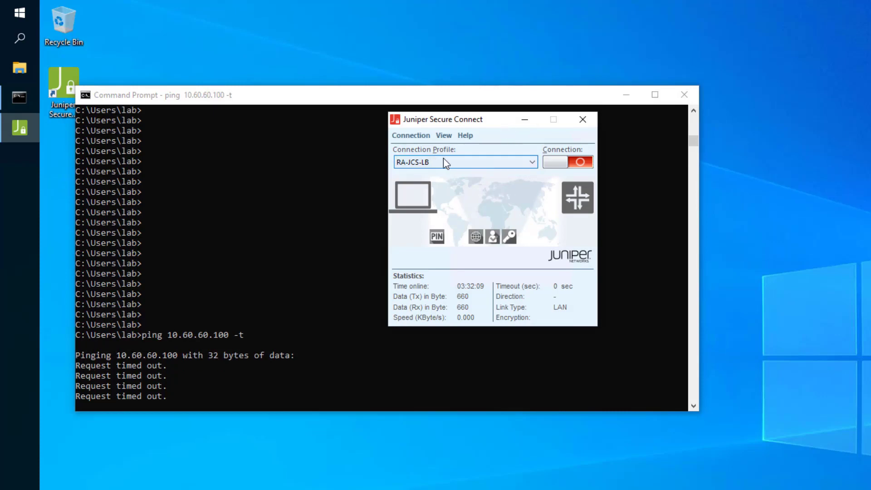
pyautogui.click(518, 162)
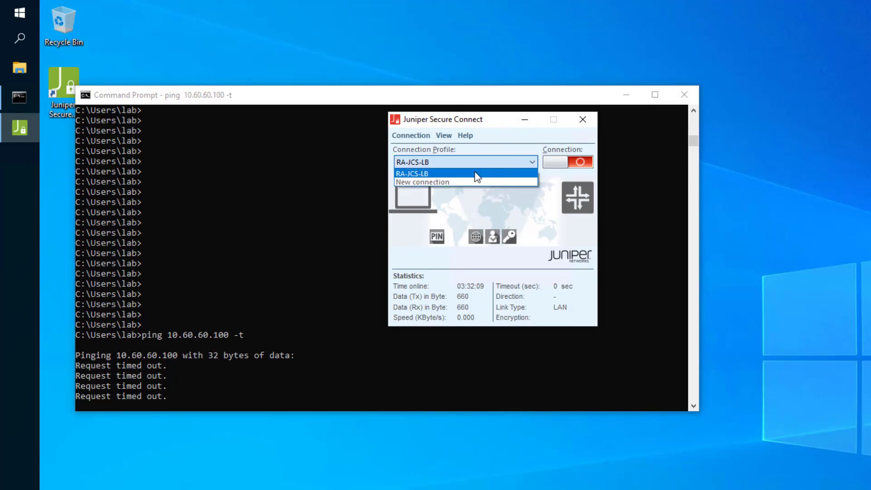
pyautogui.click(465, 182)
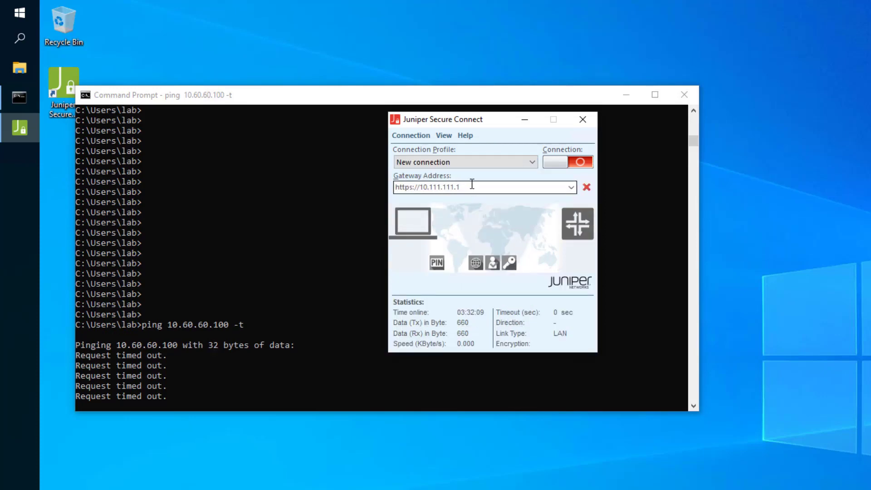
pyautogui.doubleClick(467, 186)
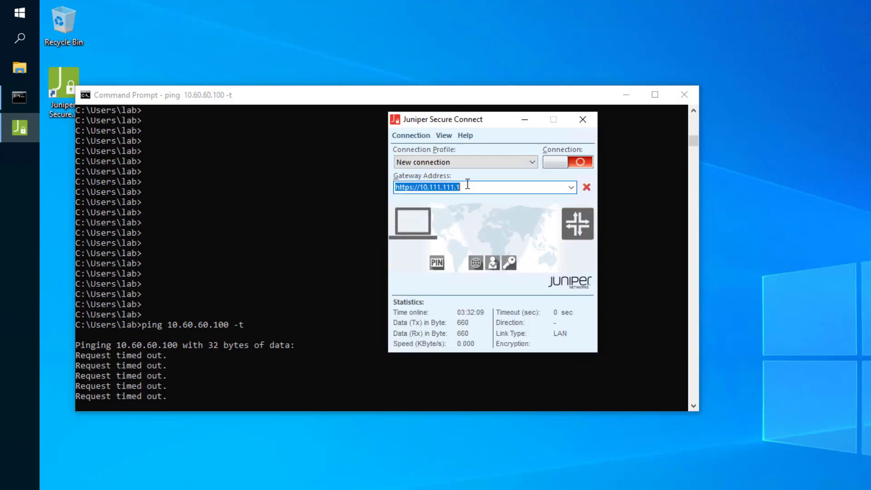
pyautogui.click(474, 186)
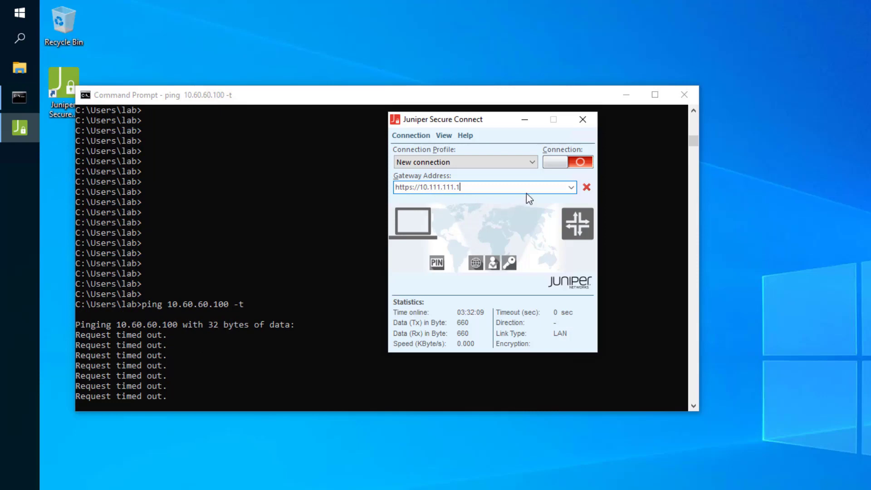
pyautogui.click(550, 159)
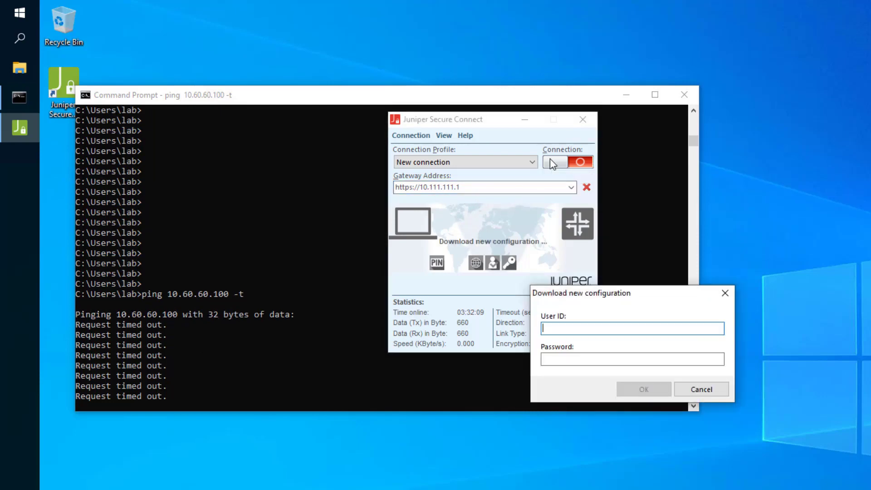
# - Enter the user ID and password in the Download new configuration dialog and submit
pyautogui.press('Tab')
pyautogui.press('Return')
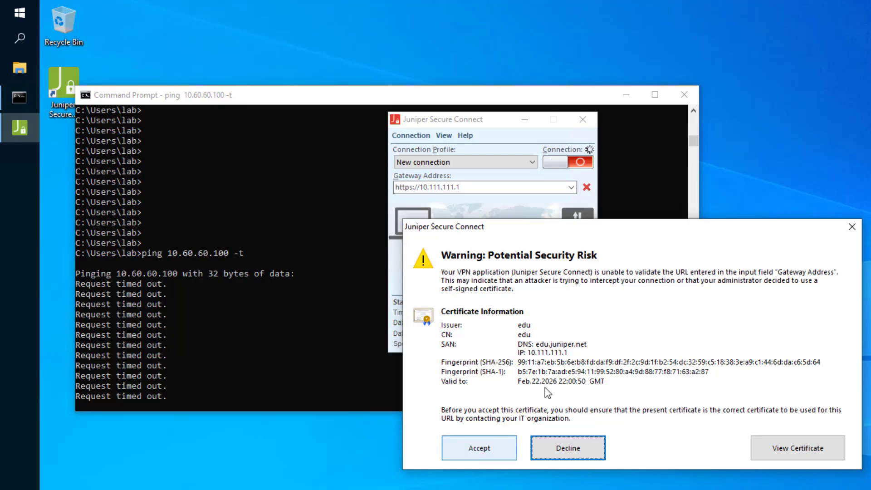
# - Accept the self-signed certificate for 10.111.111.1 to establish the RA-VPN-SD-LB connection
pyautogui.moveTo(569, 352); pyautogui.dragTo(520, 352)
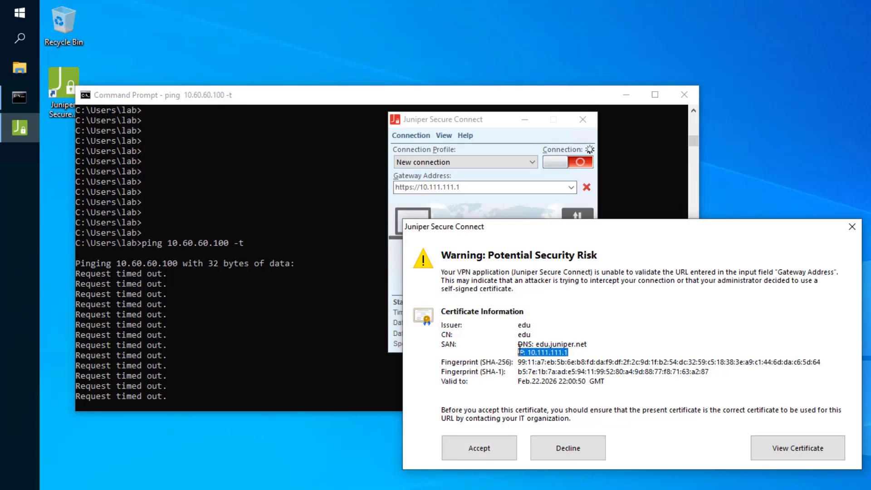
pyautogui.click(504, 452)
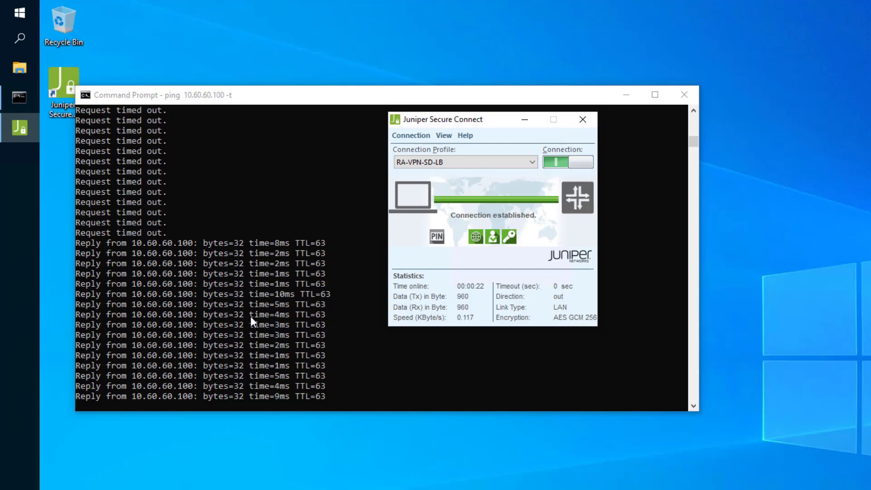
# - Stop the running ping in Command Prompt and ping 8.8.8.8
pyautogui.click(309, 319)
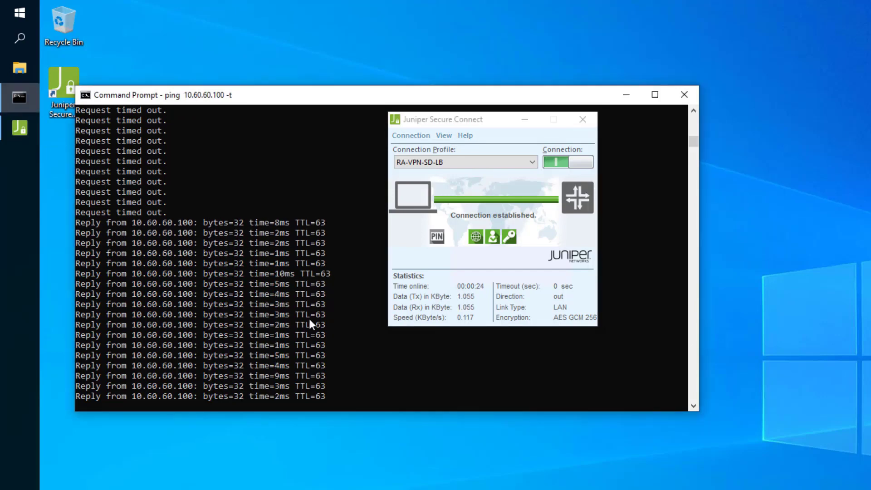
pyautogui.hotkey('ctrl', 'c')
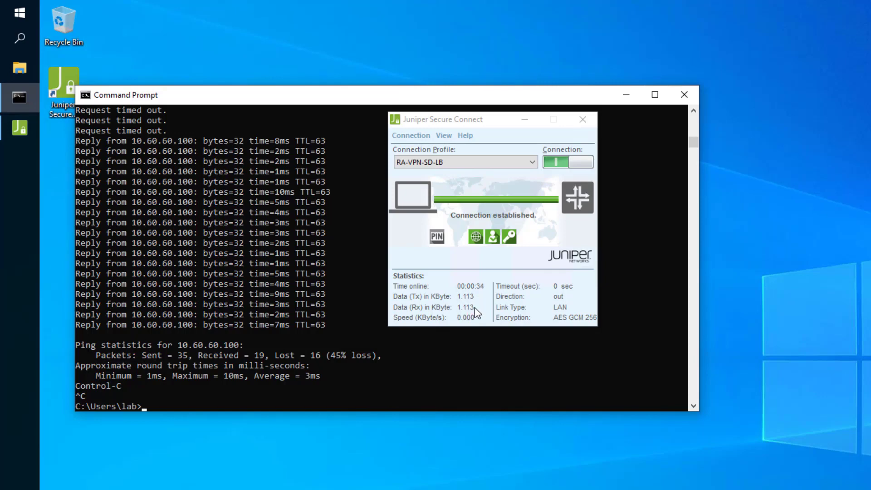
pyautogui.click(338, 336)
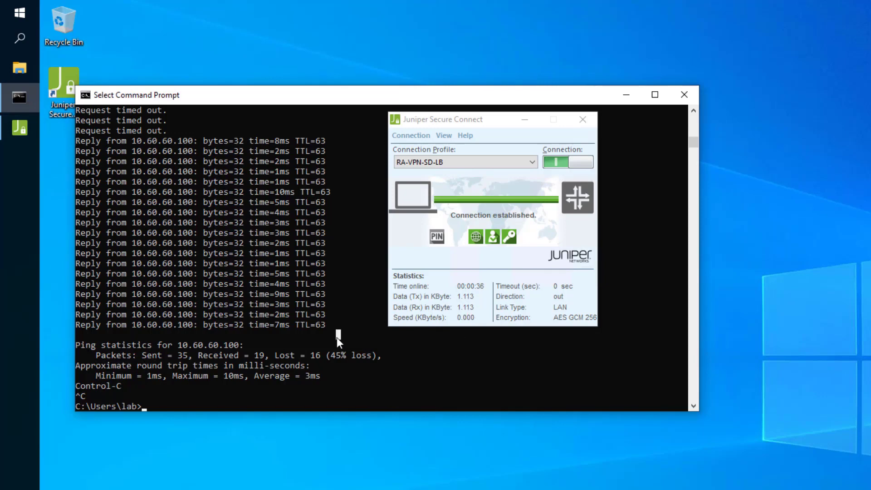
pyautogui.write('ping 8.8')
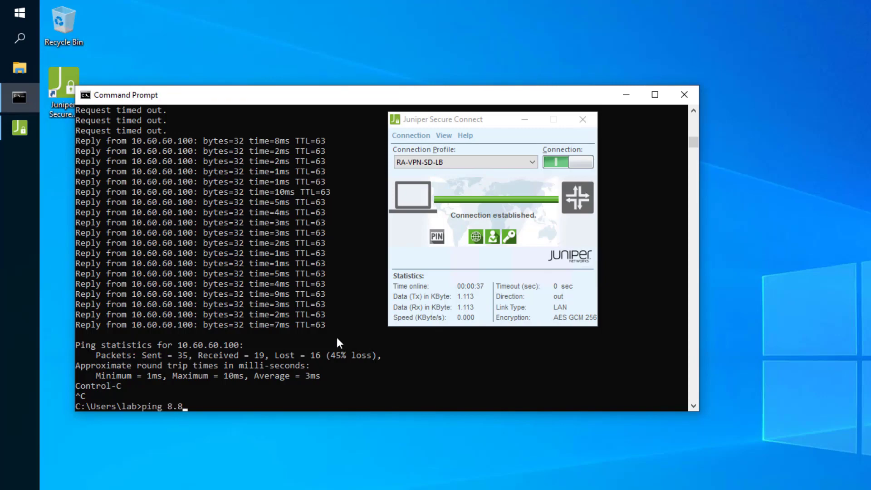
pyautogui.write('.8.8')
pyautogui.press('Return')
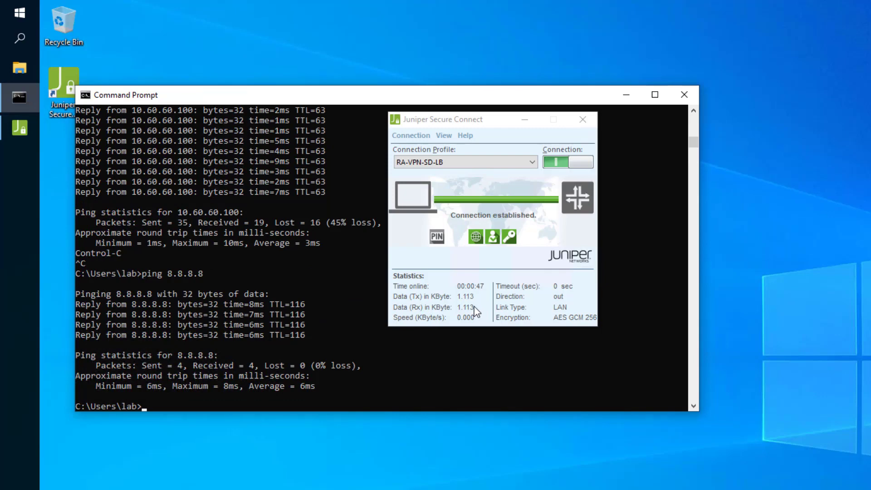
pyautogui.click(320, 339)
pyautogui.press('Up')
pyautogui.press('Return')
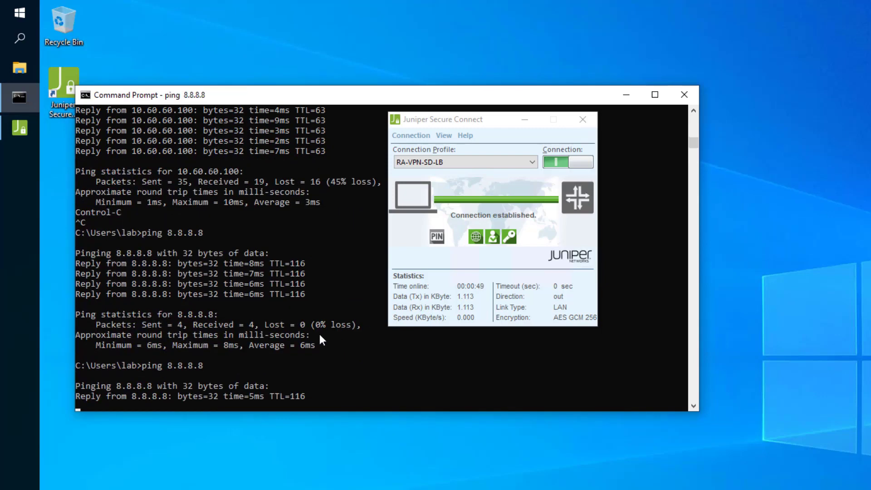
pyautogui.hotkey('ctrl', 'c')
pyautogui.write('ping w')
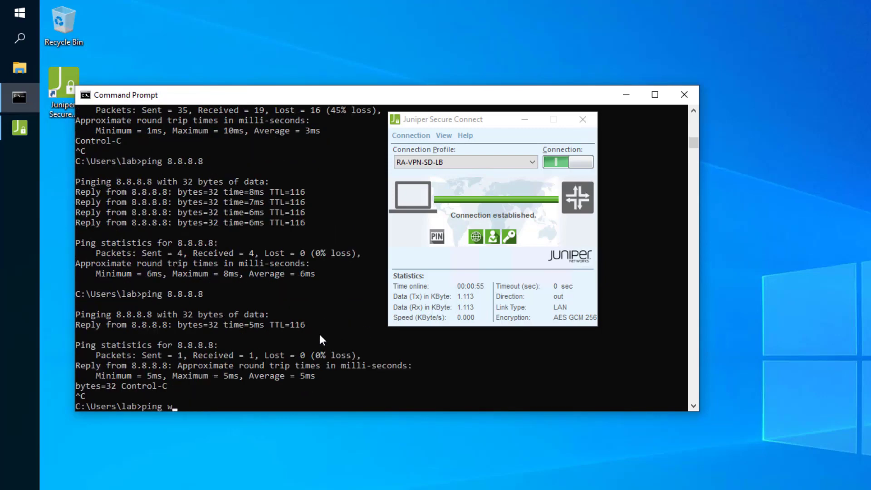
pyautogui.write('ww.juniper.net')
pyautogui.press('Return')
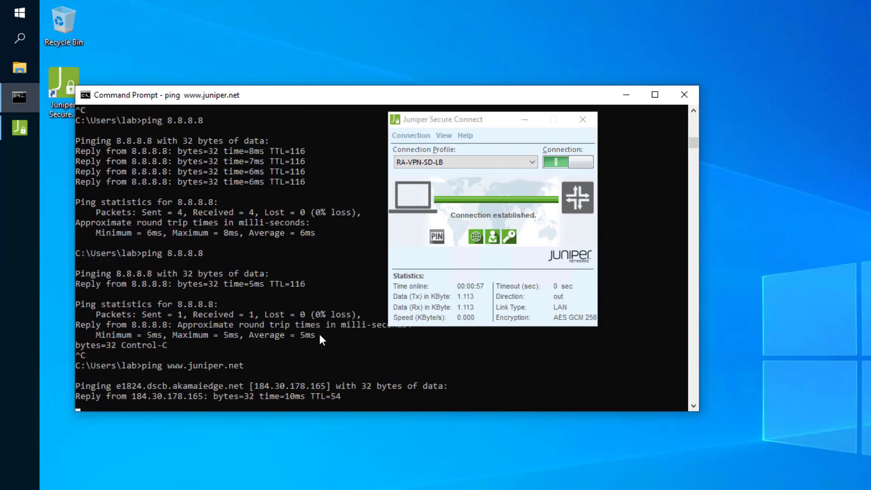
pyautogui.hotkey('ctrl', 'c')
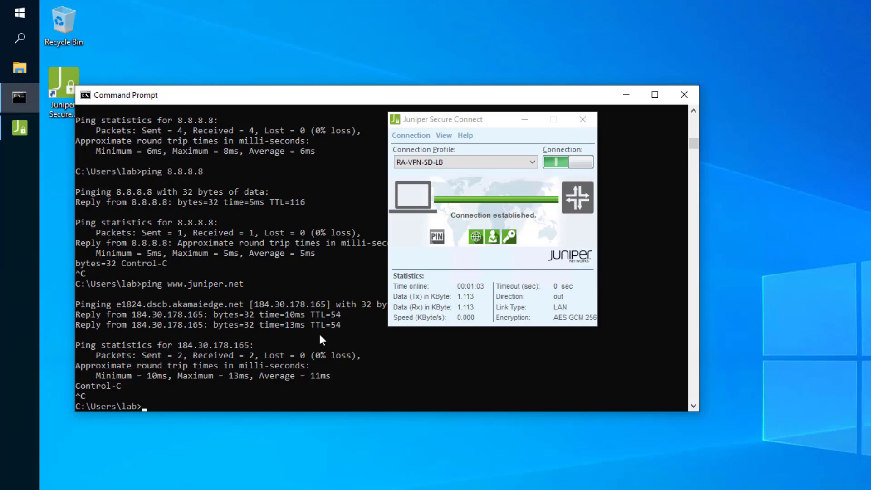
# - Rerun the continuous ping to 10.60.60.100, stopping it after 8 replies with 0% loss
pyautogui.press('Up')
pyautogui.press('Up')
pyautogui.press('Up')
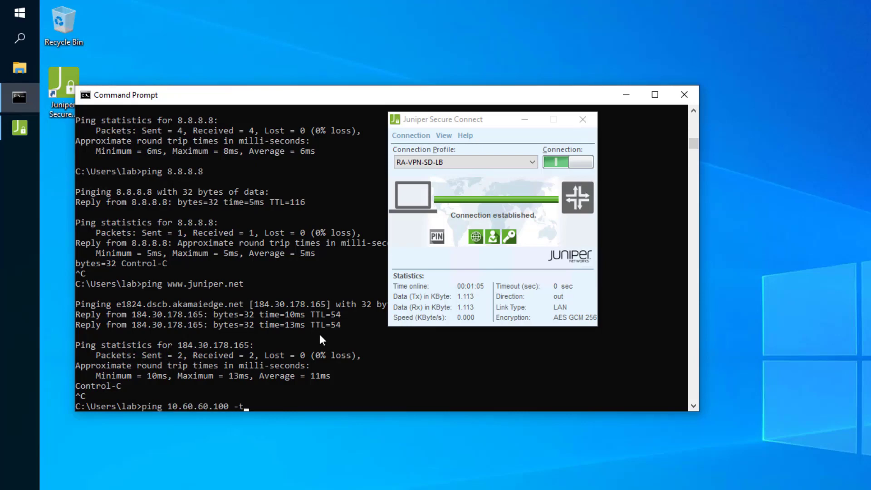
pyautogui.press('Return')
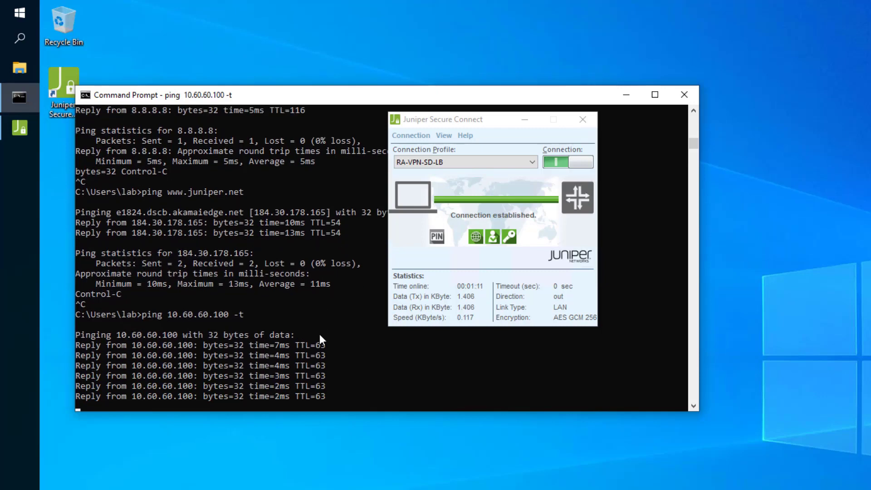
pyautogui.hotkey('ctrl', 'c')
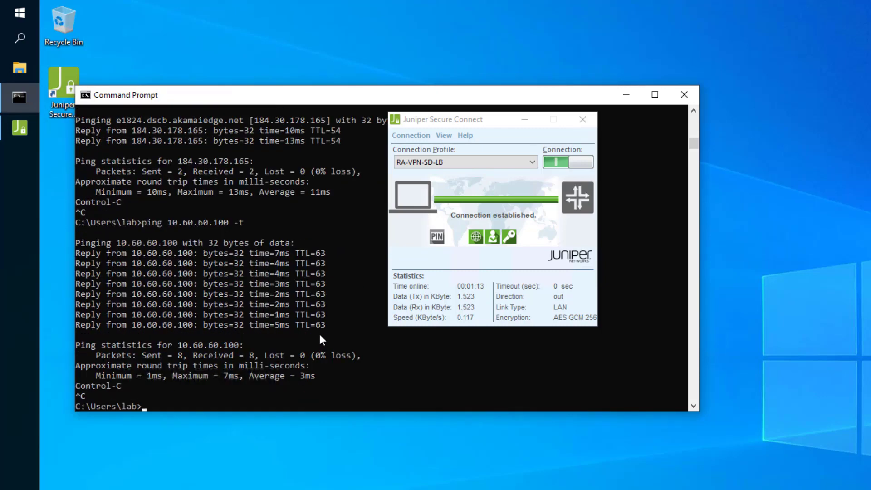